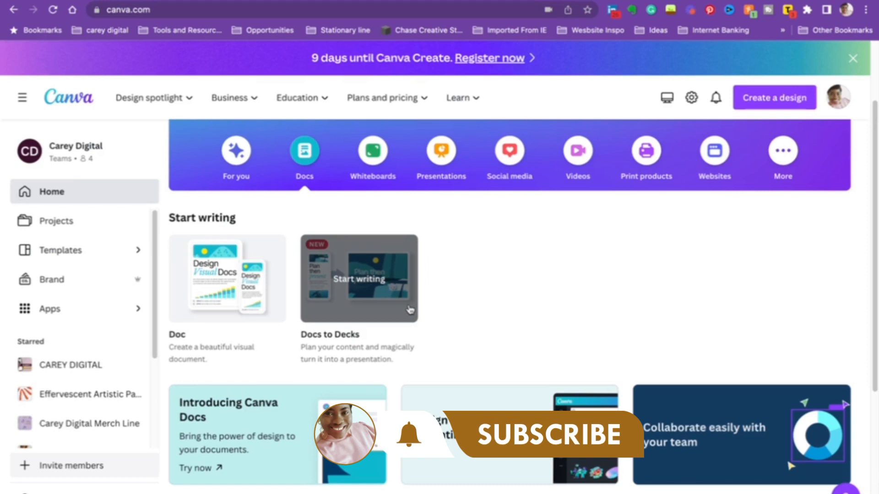
Step: Open the full collection of Docs templates from the Canva home page
{"action": "scroll", "coordinate": [459, 348], "scroll_direction": "down", "scroll_amount": 2}
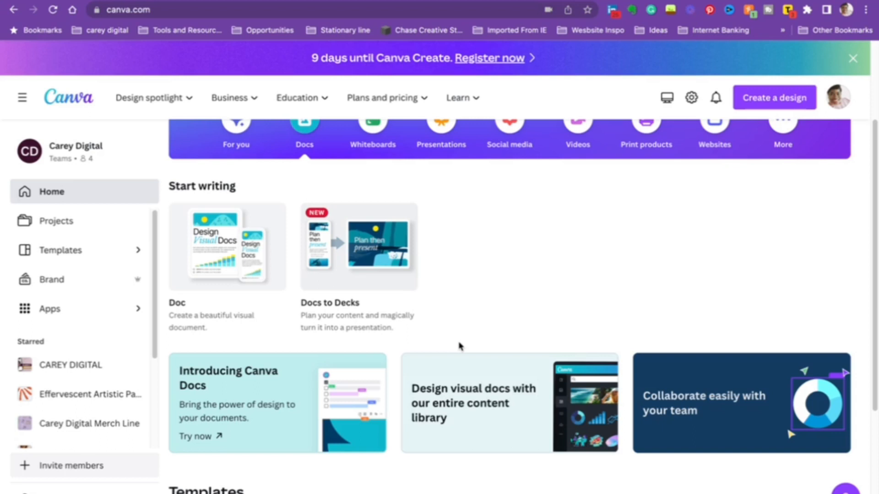
{"action": "scroll", "coordinate": [460, 346], "scroll_direction": "down", "scroll_amount": 4}
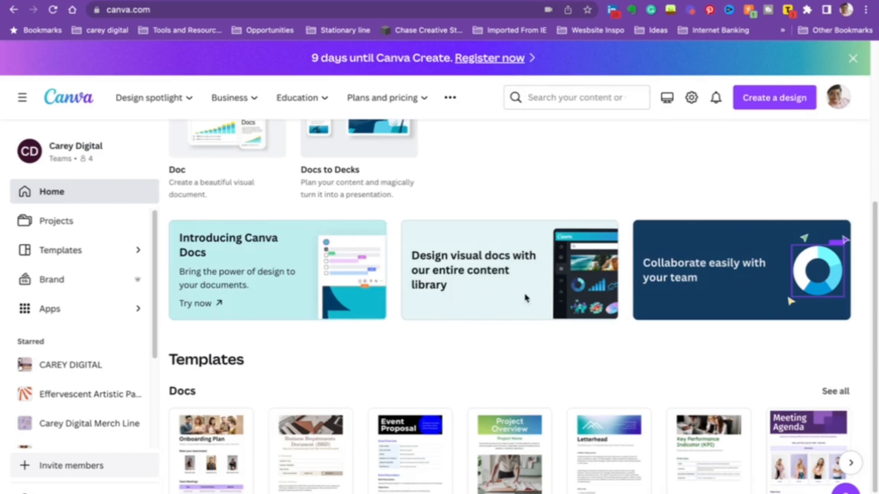
{"action": "scroll", "coordinate": [727, 264], "scroll_direction": "down", "scroll_amount": 1}
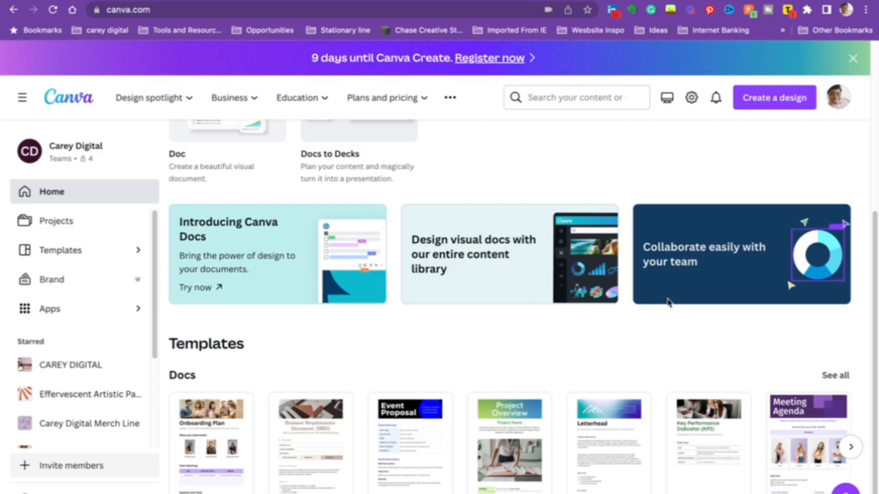
{"action": "scroll", "coordinate": [675, 293], "scroll_direction": "down", "scroll_amount": 1}
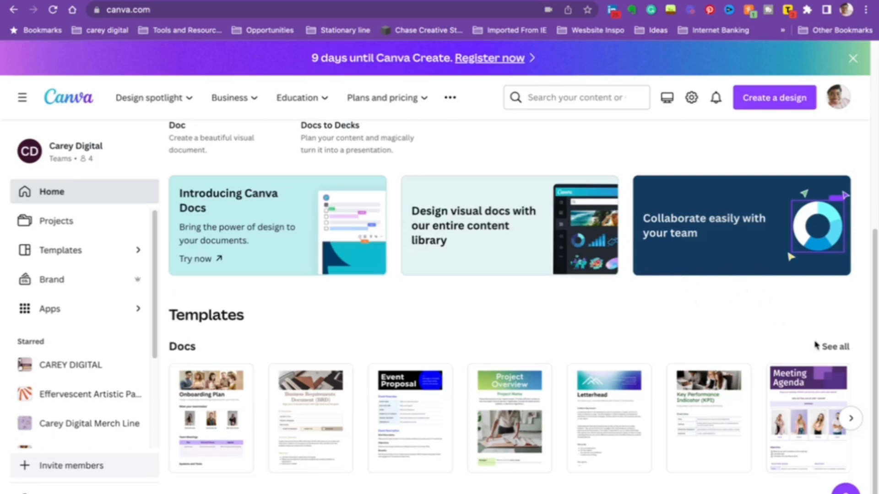
{"action": "left_click", "coordinate": [833, 347]}
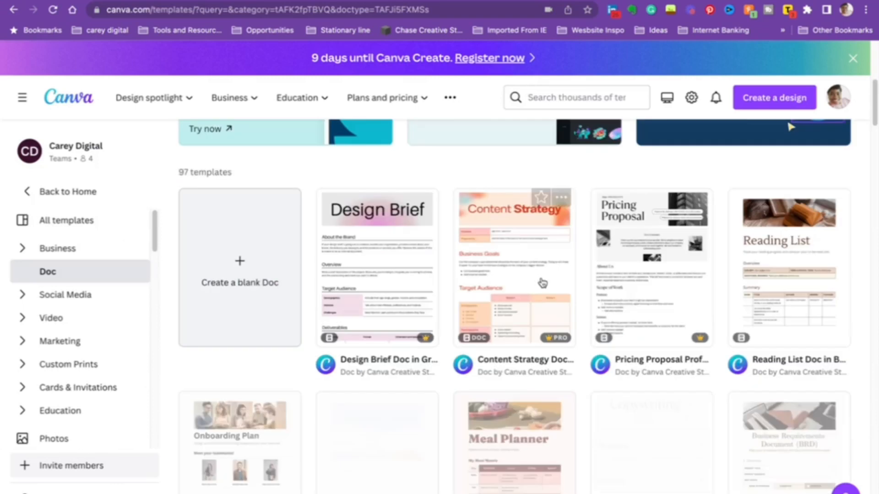
Step: Look through the available Doc templates to see which document types and designs are offered
{"action": "scroll", "coordinate": [542, 281], "scroll_direction": "down", "scroll_amount": 10}
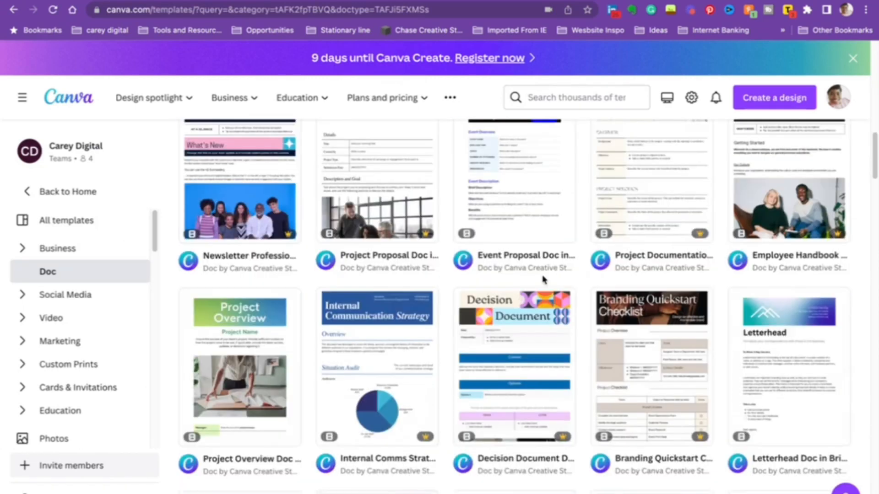
{"action": "scroll", "coordinate": [543, 280], "scroll_direction": "down", "scroll_amount": 11}
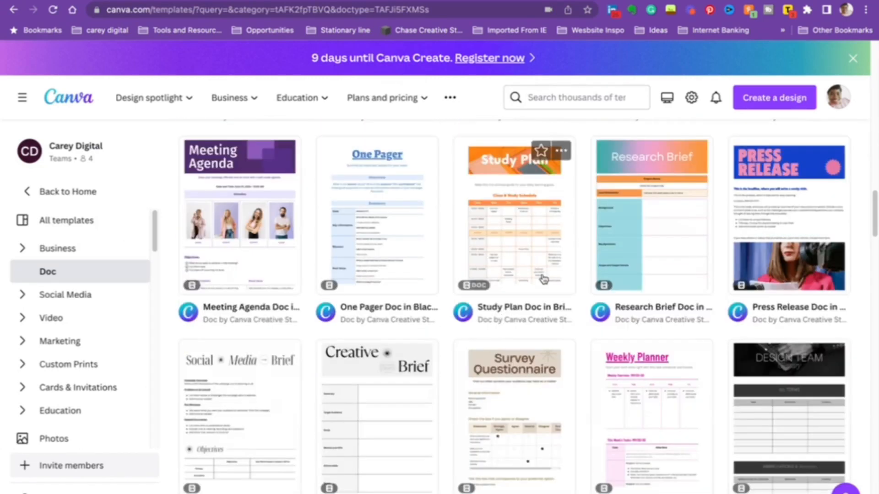
{"action": "scroll", "coordinate": [544, 279], "scroll_direction": "down", "scroll_amount": 3}
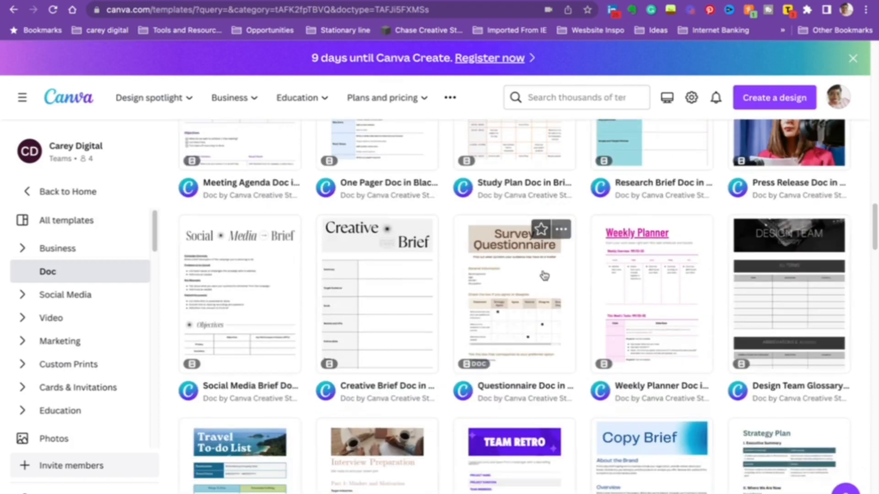
{"action": "scroll", "coordinate": [544, 275], "scroll_direction": "down", "scroll_amount": 8}
{"action": "scroll", "coordinate": [544, 276], "scroll_direction": "down", "scroll_amount": 6}
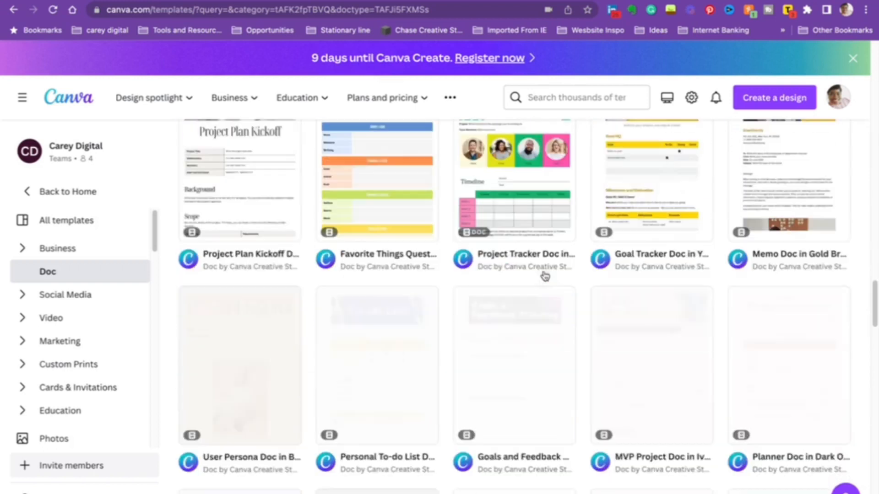
{"action": "scroll", "coordinate": [544, 275], "scroll_direction": "down", "scroll_amount": 8}
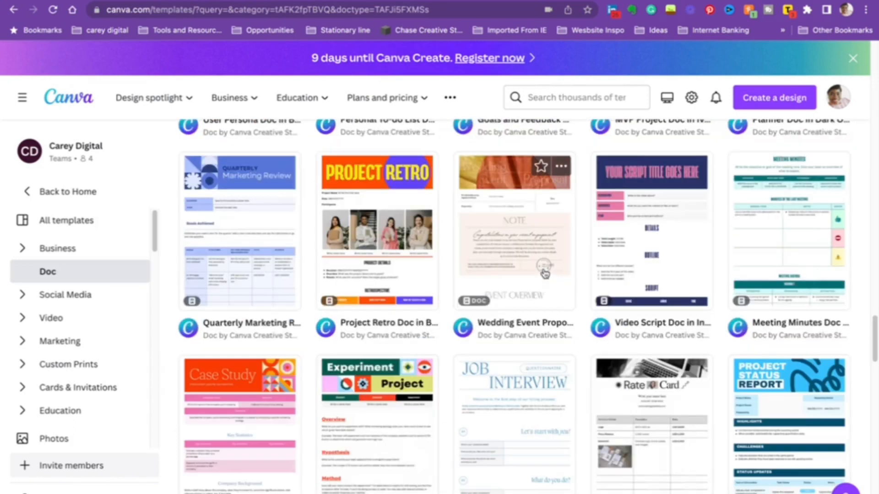
{"action": "scroll", "coordinate": [545, 274], "scroll_direction": "up", "scroll_amount": 15}
{"action": "scroll", "coordinate": [545, 275], "scroll_direction": "up", "scroll_amount": 20}
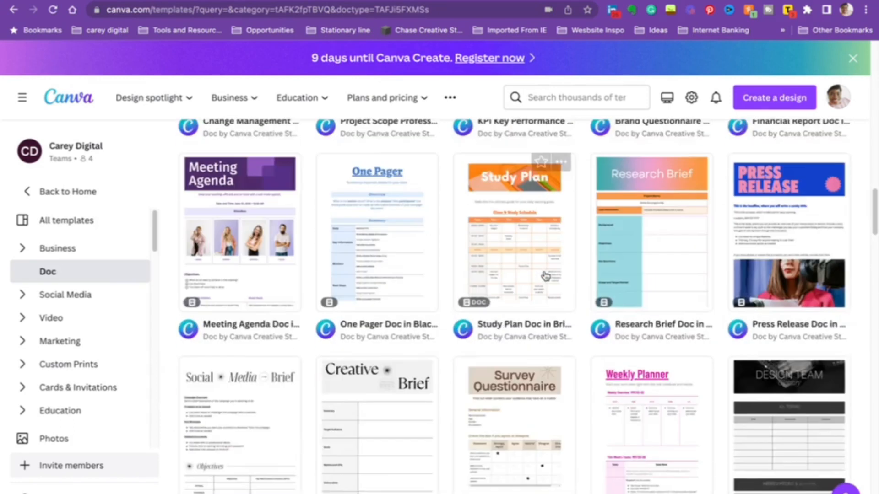
{"action": "scroll", "coordinate": [544, 277], "scroll_direction": "up", "scroll_amount": 10}
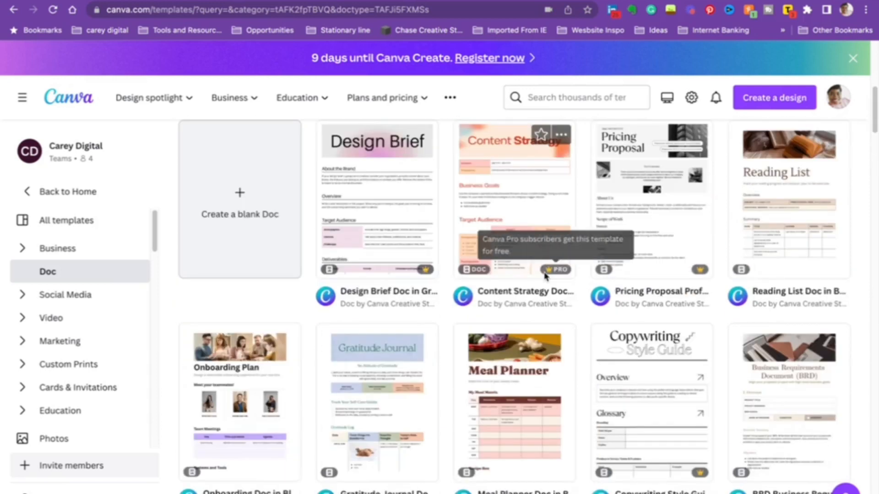
{"action": "scroll", "coordinate": [545, 287], "scroll_direction": "up", "scroll_amount": 1}
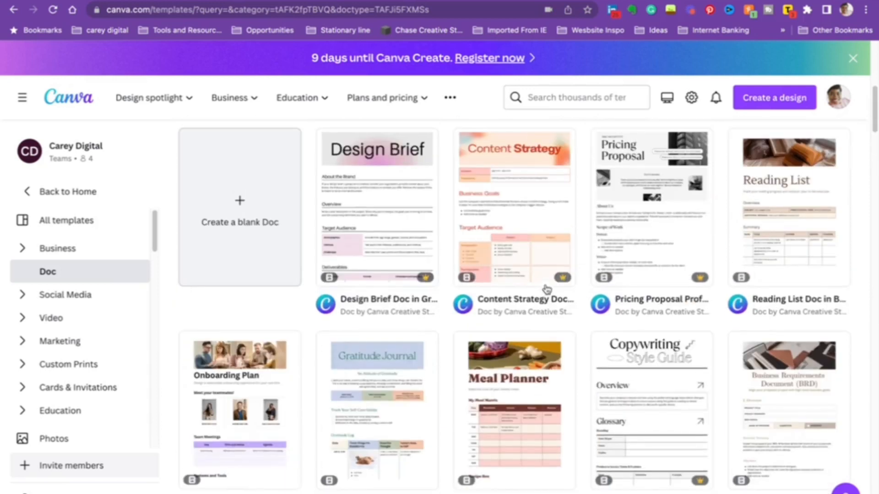
{"action": "scroll", "coordinate": [569, 239], "scroll_direction": "up", "scroll_amount": 3}
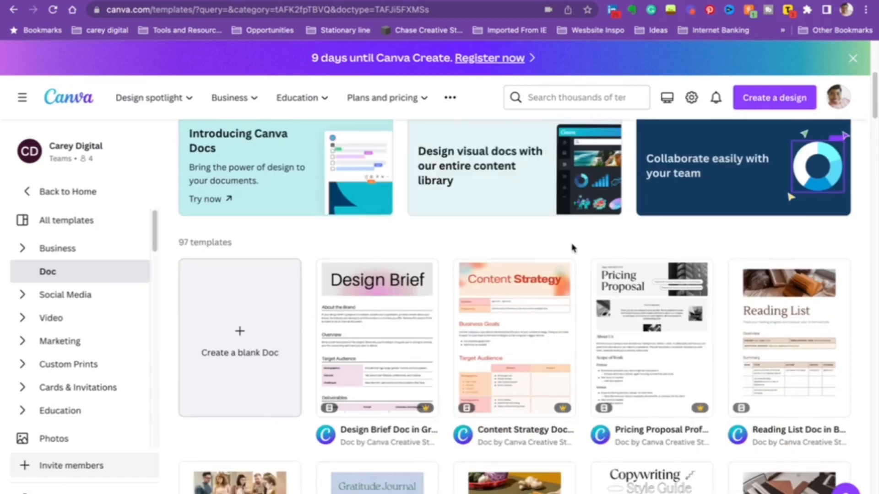
Step: Create a blank Doc and generate text with Magic Write from its example prompt "5 Twitter posts announcing a product launch for a new alarm clock phone app"
{"action": "left_click", "coordinate": [221, 365]}
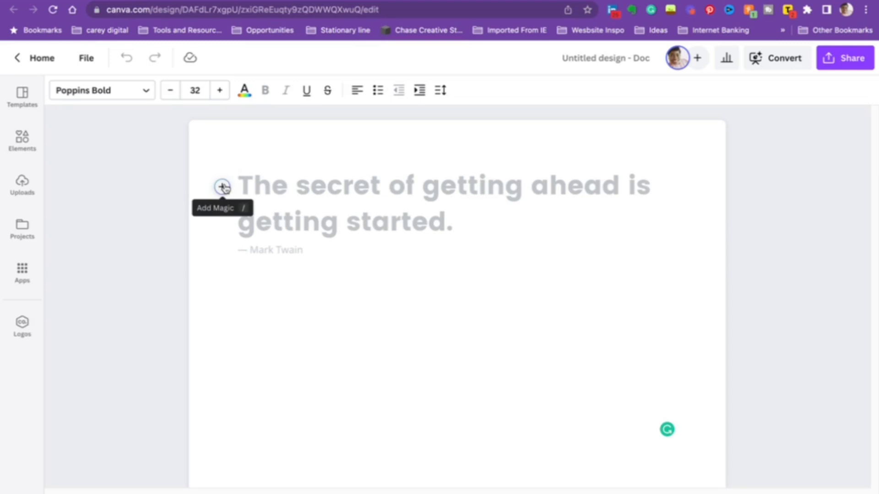
{"action": "left_click", "coordinate": [223, 187]}
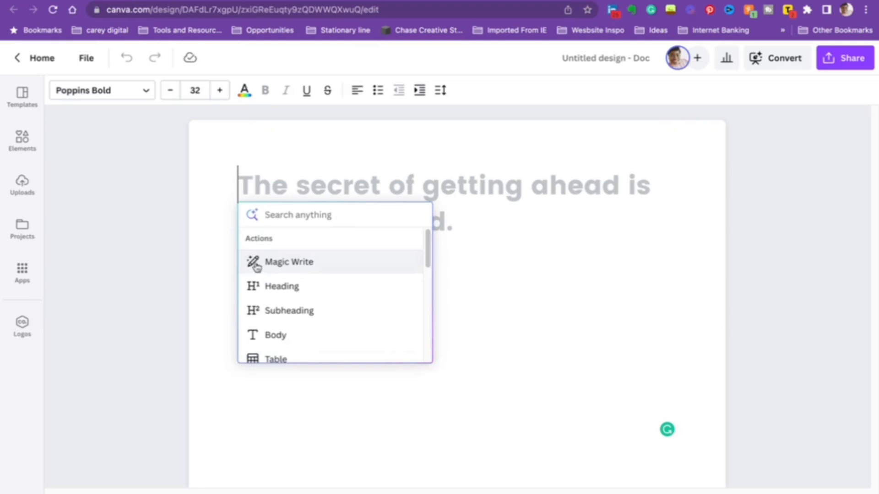
{"action": "left_click", "coordinate": [340, 269]}
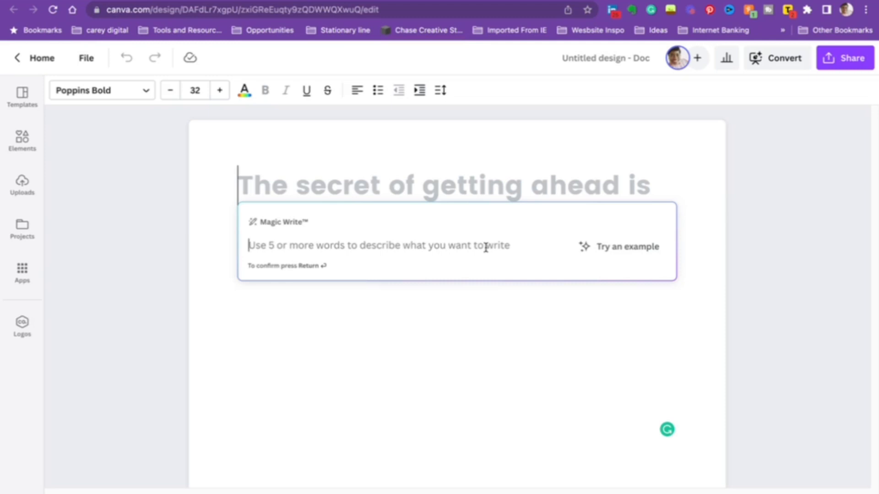
{"action": "left_click", "coordinate": [610, 251]}
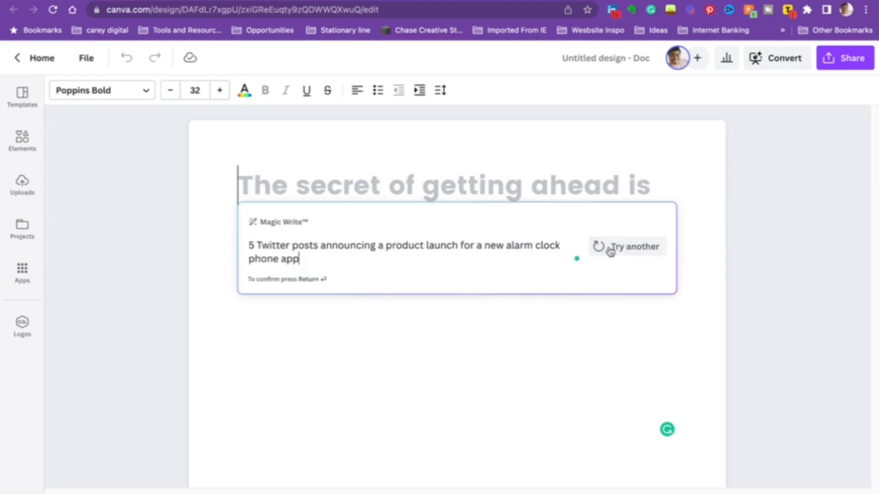
{"action": "key", "text": "Return"}
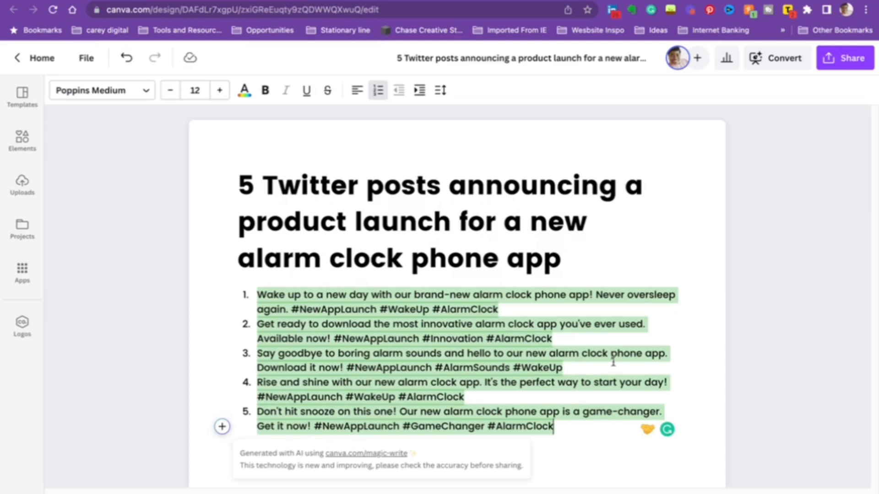
Step: Below the list, generate text with Magic Write from the prompt "Create a 160 character twitter post on building a business from scratch."
{"action": "key", "text": "Return"}
{"action": "scroll", "coordinate": [577, 272], "scroll_direction": "down", "scroll_amount": 1}
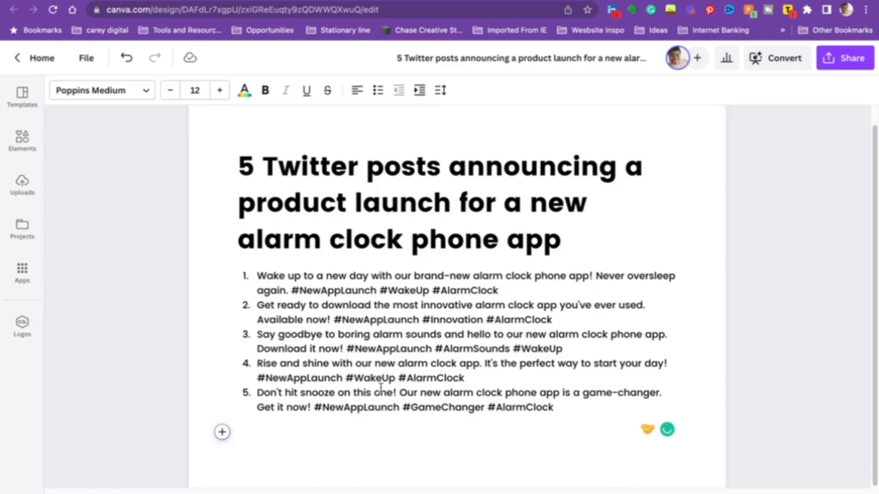
{"action": "left_click", "coordinate": [222, 432]}
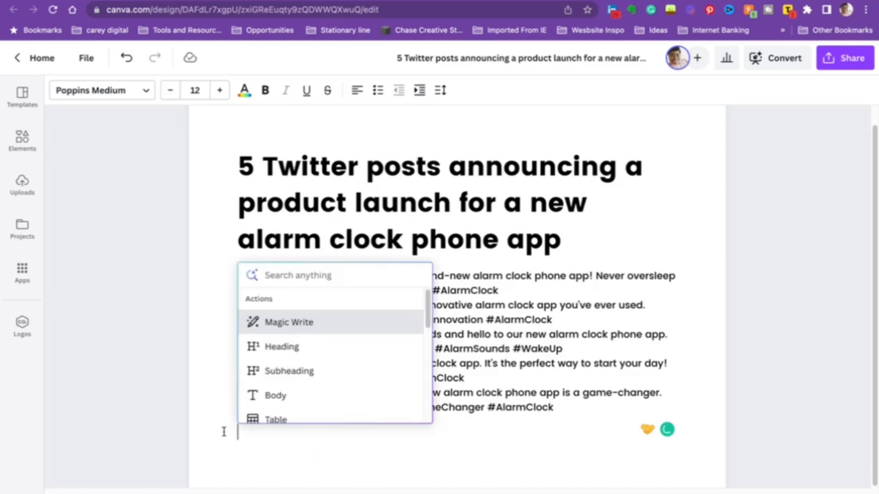
{"action": "left_click", "coordinate": [311, 328]}
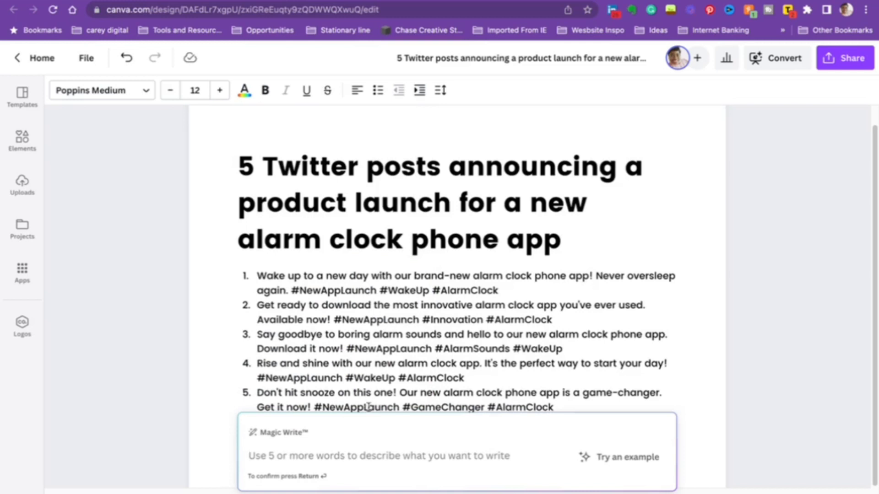
{"action": "type", "text": "Creat"}
{"action": "key", "text": "BackSpace"}
{"action": "type", "text": "te"}
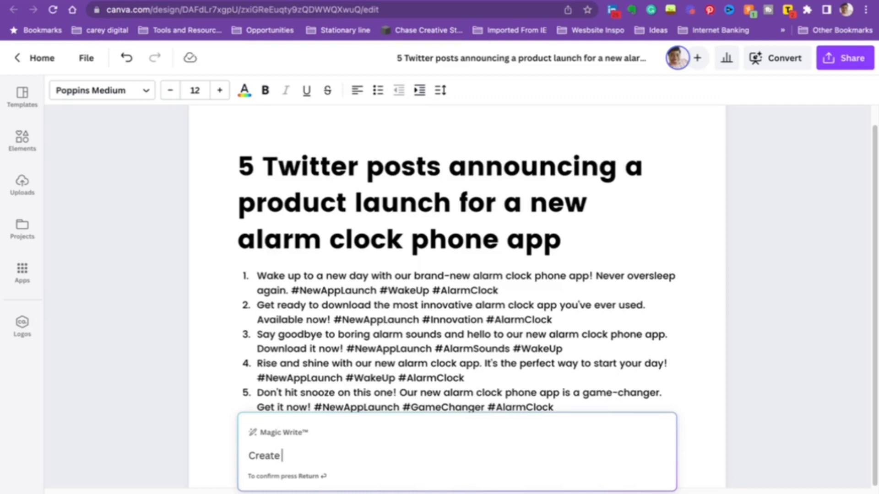
{"action": "type", "text": " a 160 character t"}
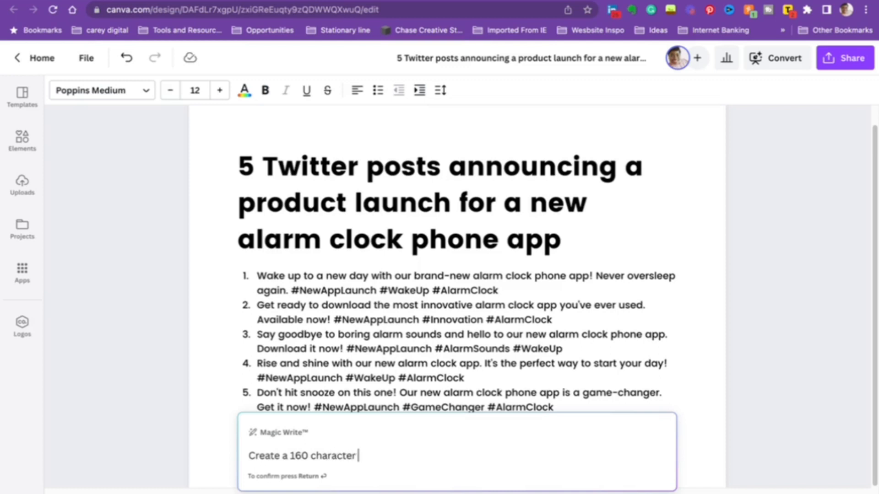
{"action": "key", "text": "BackSpace"}
{"action": "type", "text": "twitter post"}
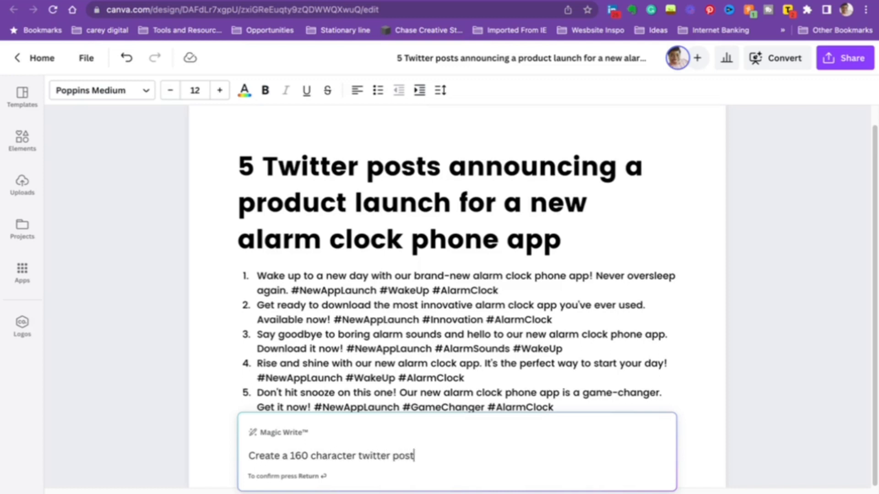
{"action": "type", "text": " on building a business fro"}
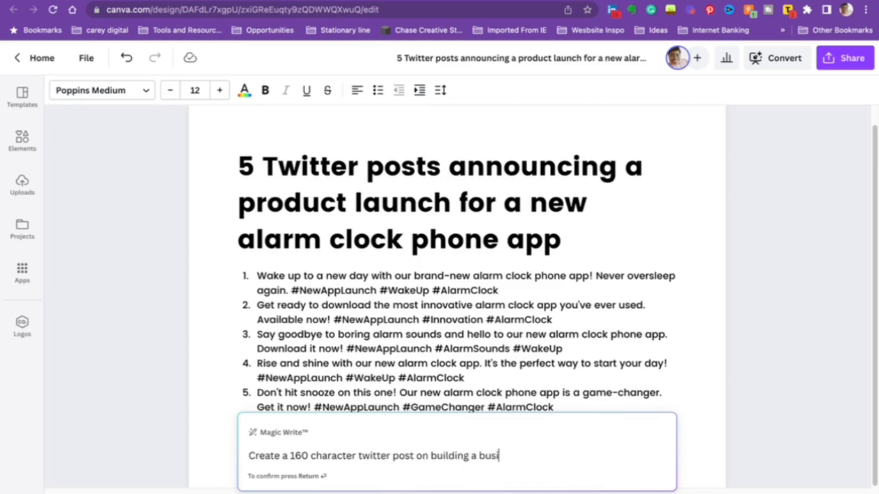
{"action": "type", "text": "cratch."}
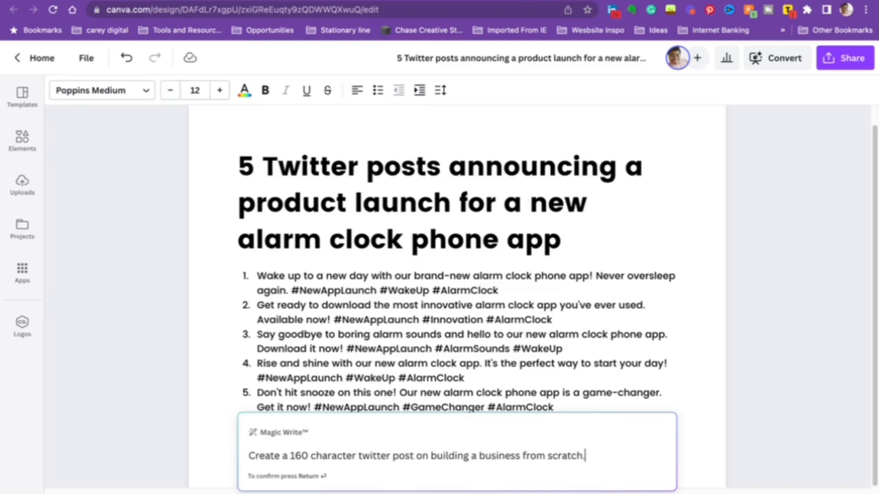
{"action": "key", "text": "Return"}
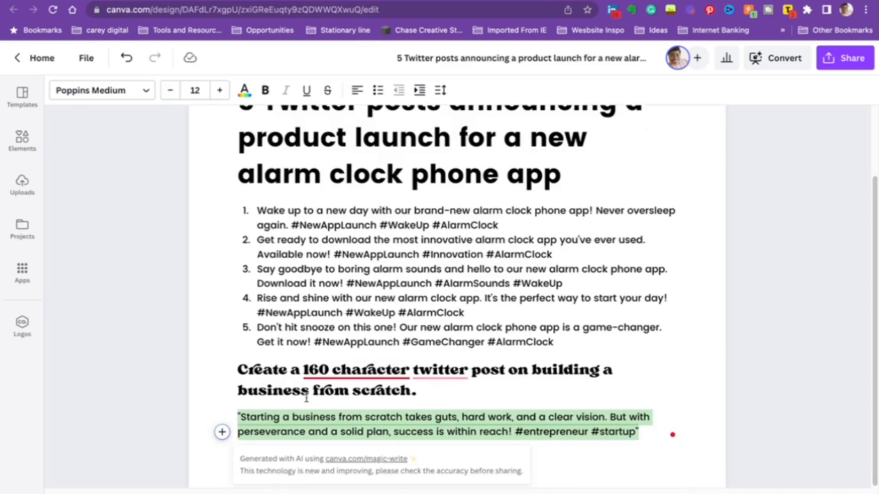
Step: After the generated Twitter post, run Magic Write with the prompt "write a blog post on building a business from scratch"
{"action": "left_click", "coordinate": [221, 433]}
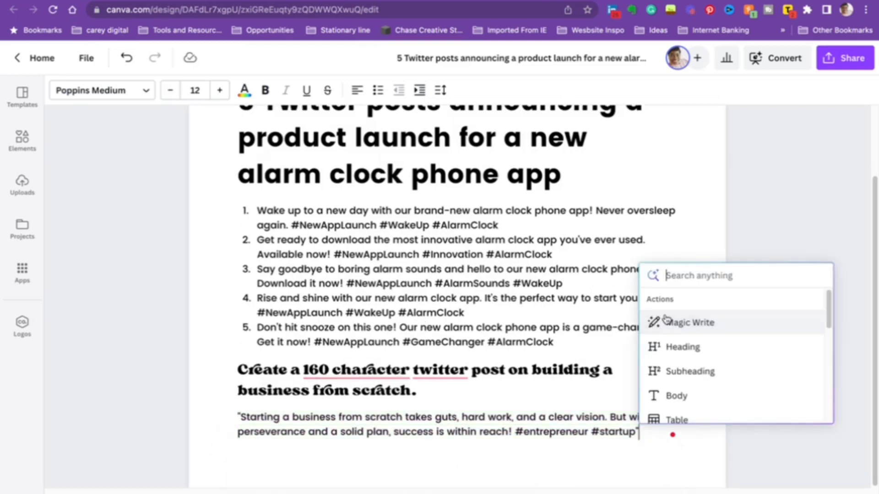
{"action": "left_click", "coordinate": [678, 324]}
{"action": "type", "text": "w"}
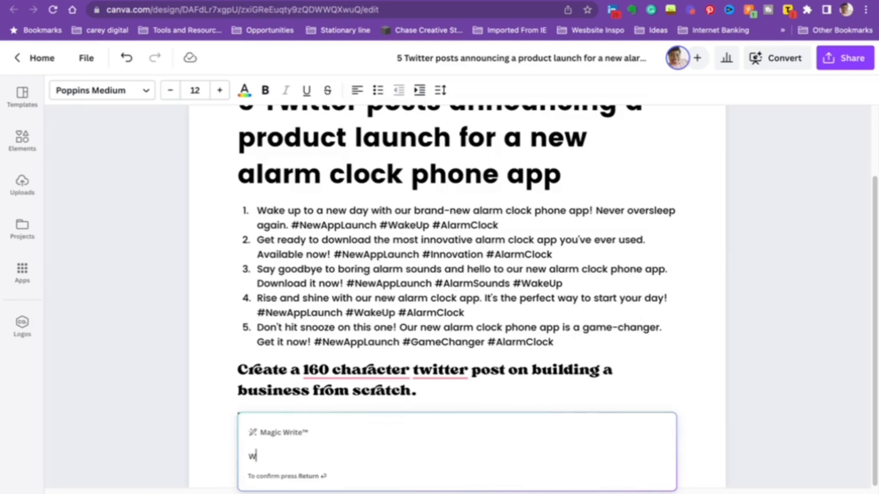
{"action": "type", "text": "rite a blo"}
{"action": "key", "text": "BackSpace"}
{"action": "type", "text": "log post"}
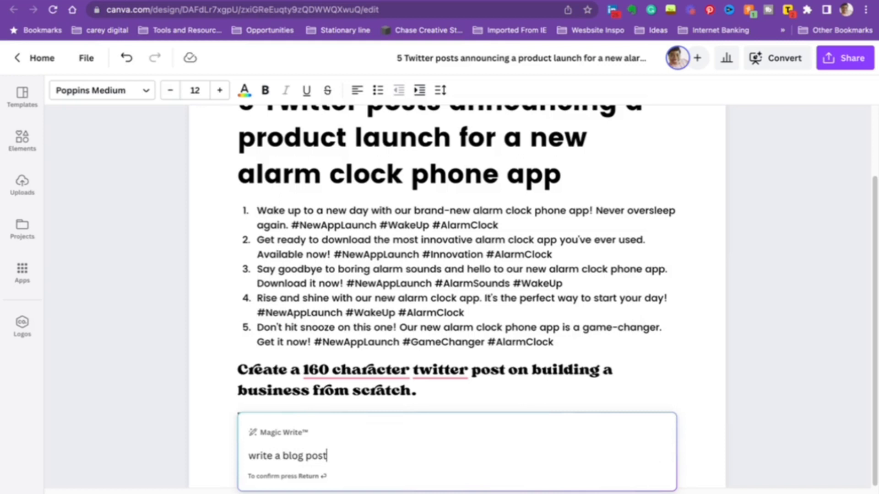
{"action": "type", "text": " on building a "}
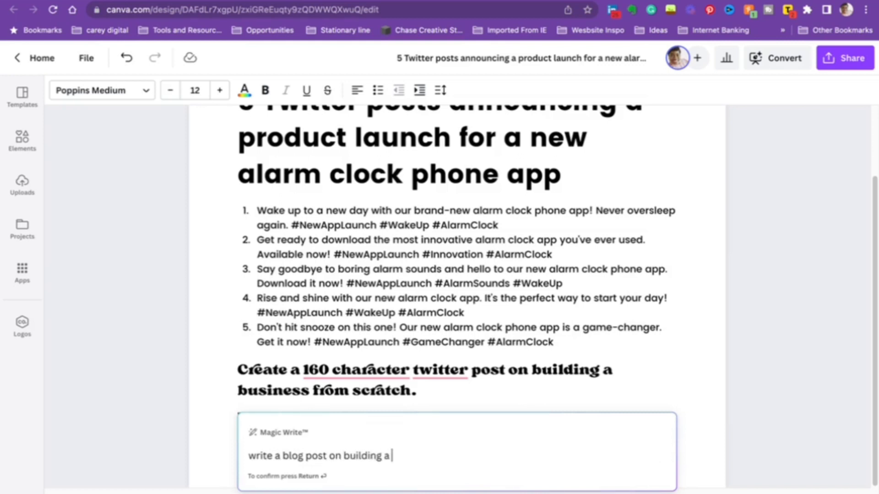
{"action": "type", "text": "business from "}
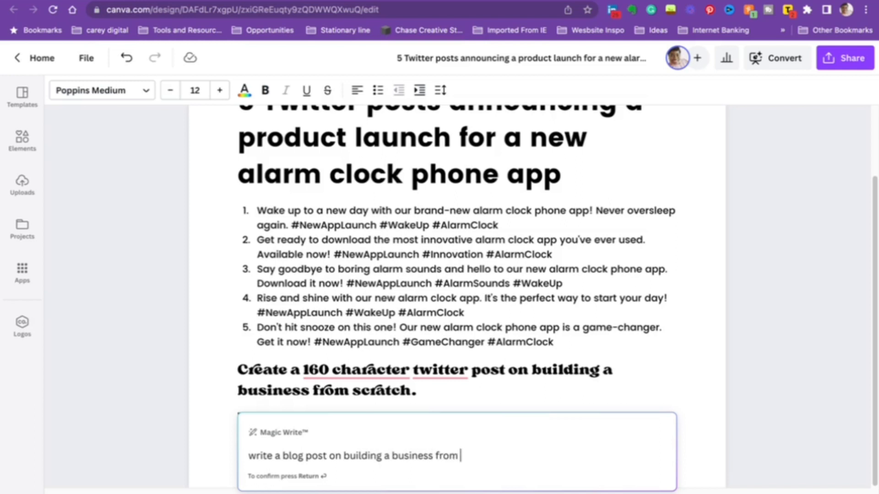
{"action": "type", "text": "scratch"}
{"action": "key", "text": "Return"}
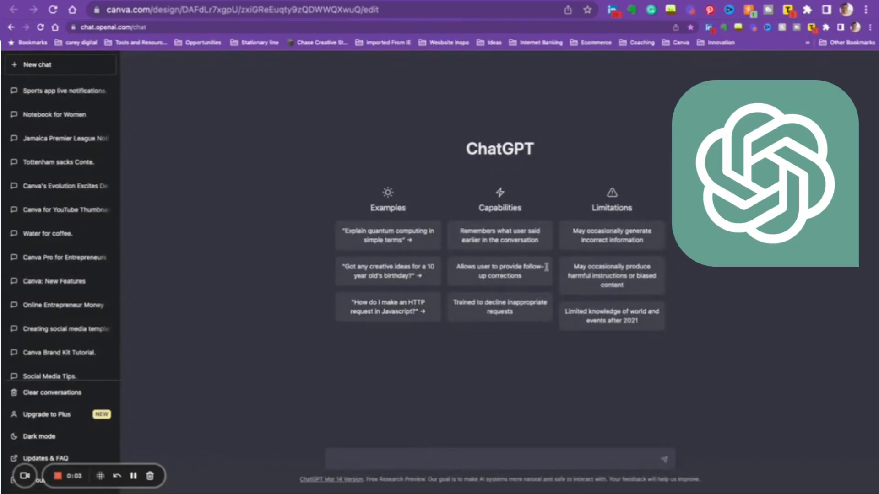
Step: Ask ChatGPT to "write a 500 word blog post on canva" and look back over the generated article
{"action": "type", "text": "write a 500 word b"}
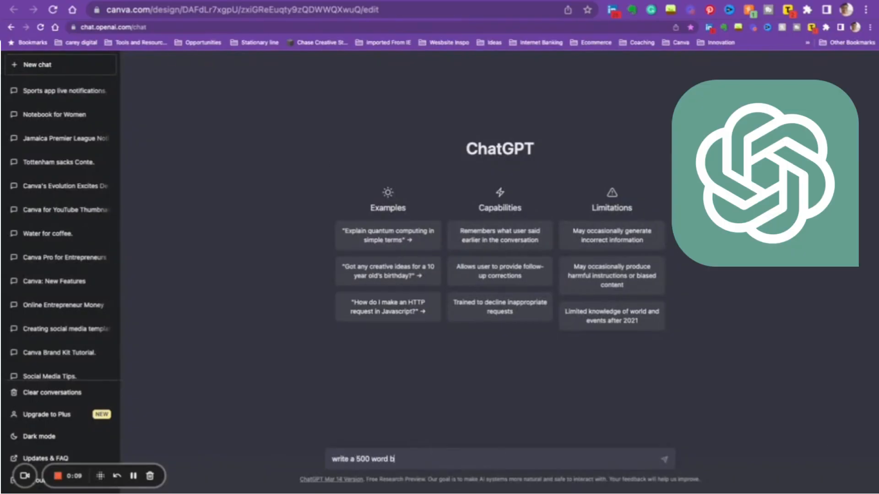
{"action": "type", "text": "log post on canva"}
{"action": "key", "text": "Return"}
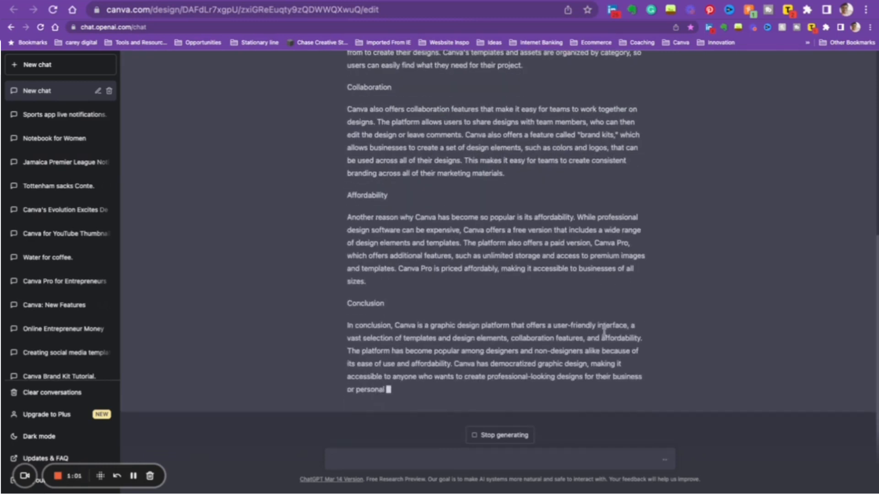
{"action": "scroll", "coordinate": [646, 266], "scroll_direction": "up", "scroll_amount": 5}
{"action": "scroll", "coordinate": [645, 267], "scroll_direction": "up", "scroll_amount": 5}
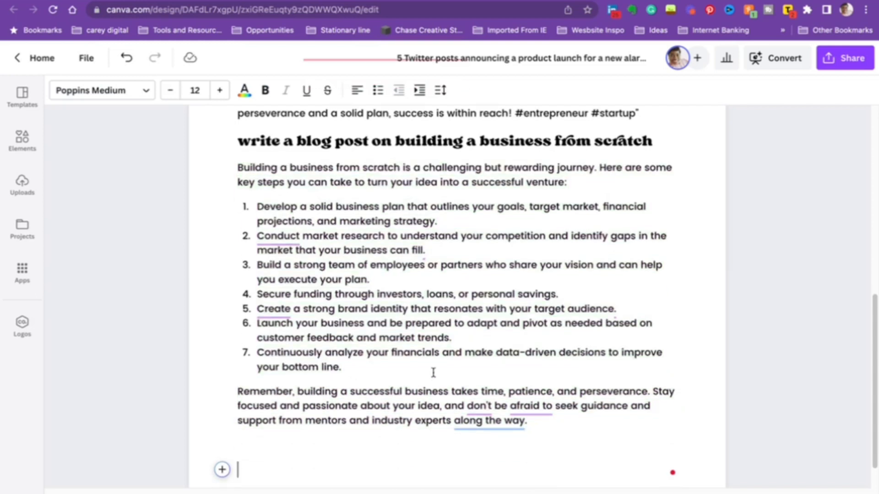
Step: Back in the Canva Doc, review the generated texts and the list of actions available for a new line
{"action": "scroll", "coordinate": [314, 197], "scroll_direction": "up", "scroll_amount": 6}
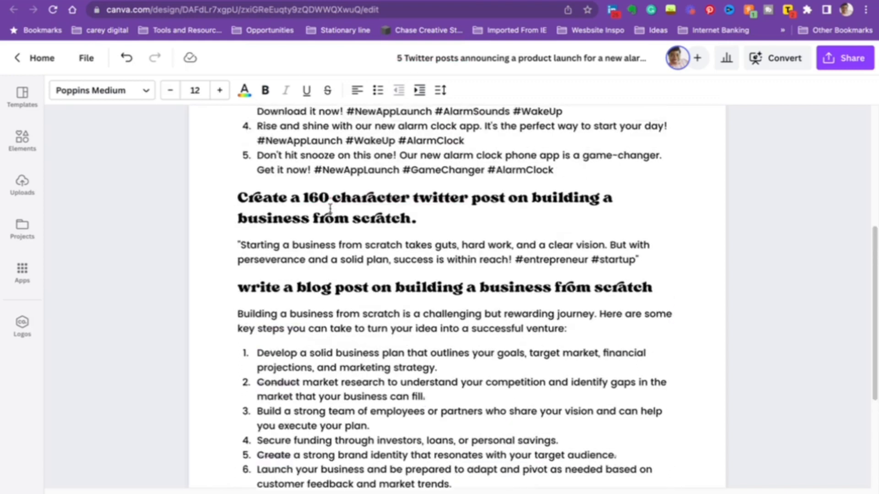
{"action": "scroll", "coordinate": [330, 209], "scroll_direction": "up", "scroll_amount": 3}
{"action": "scroll", "coordinate": [329, 208], "scroll_direction": "down", "scroll_amount": 8}
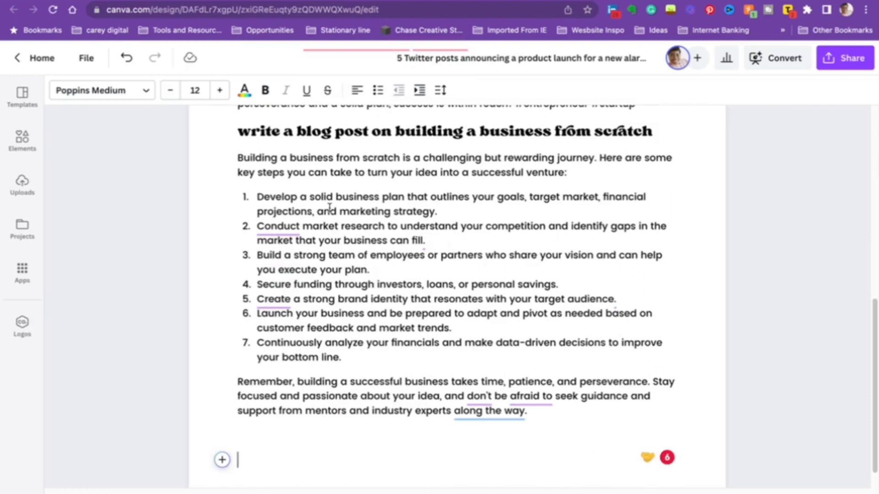
{"action": "left_click", "coordinate": [222, 460]}
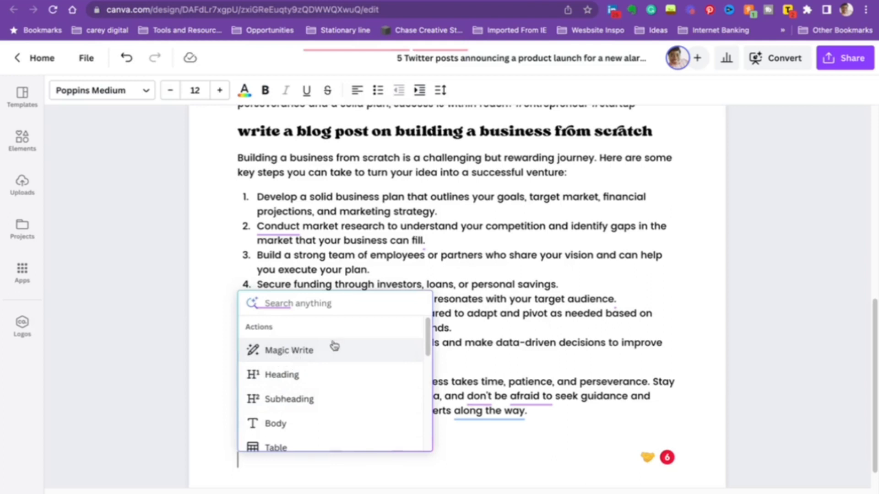
{"action": "left_click", "coordinate": [447, 299]}
Step: Delete the alarm clock Twitter posts and the 160 character post, including the empty line above the blog post title
{"action": "scroll", "coordinate": [448, 298], "scroll_direction": "up", "scroll_amount": 6}
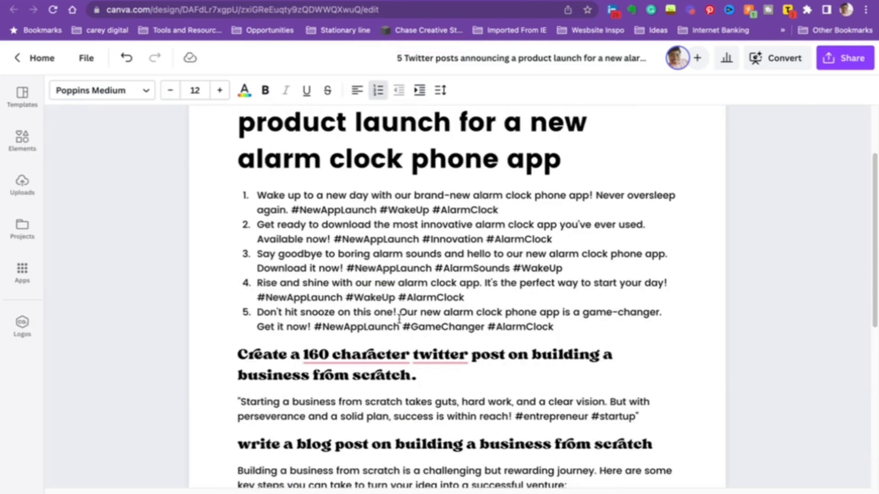
{"action": "scroll", "coordinate": [465, 354], "scroll_direction": "up", "scroll_amount": 1}
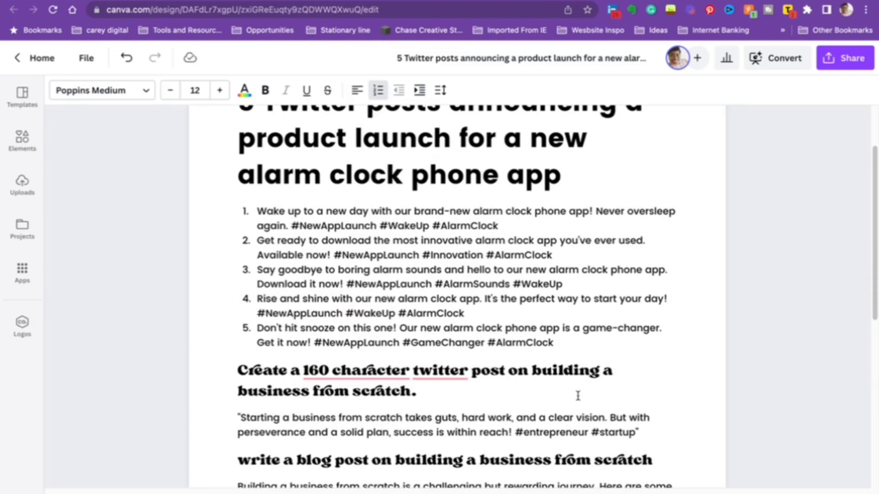
{"action": "left_click_drag", "start_coordinate": [640, 431], "coordinate": [238, 115]}
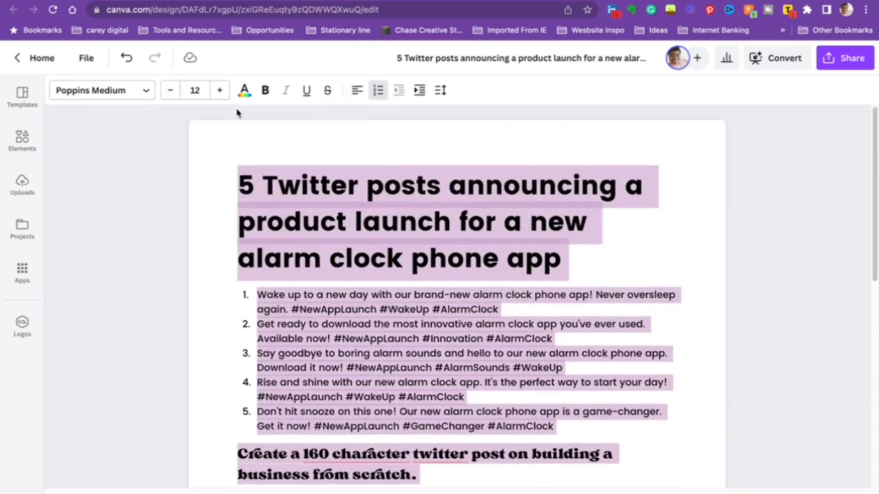
{"action": "key", "text": "BackSpace"}
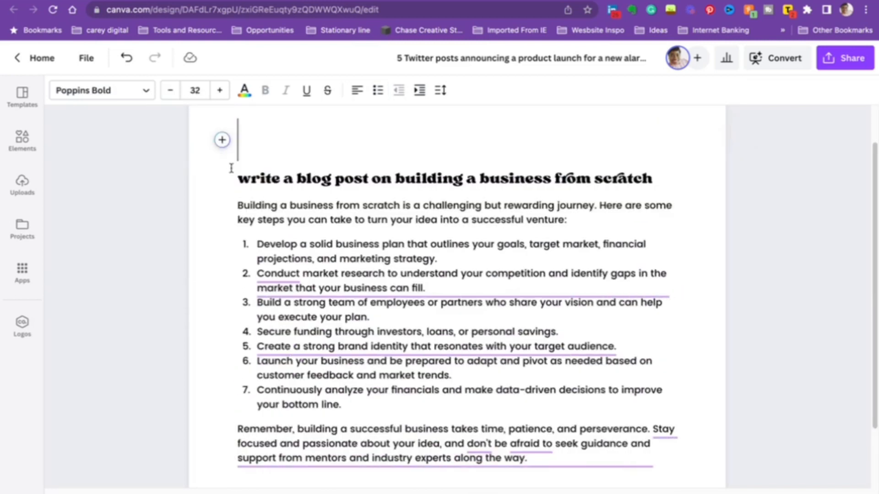
{"action": "left_click", "coordinate": [233, 176]}
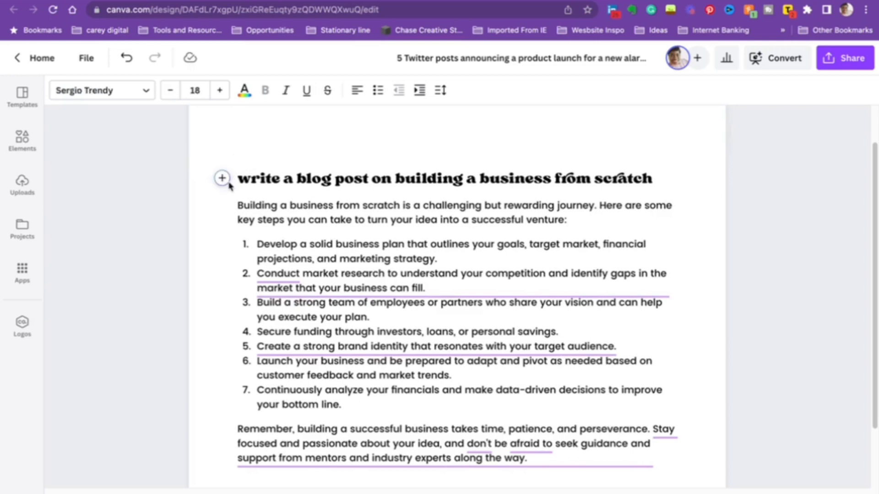
{"action": "key", "text": "BackSpace"}
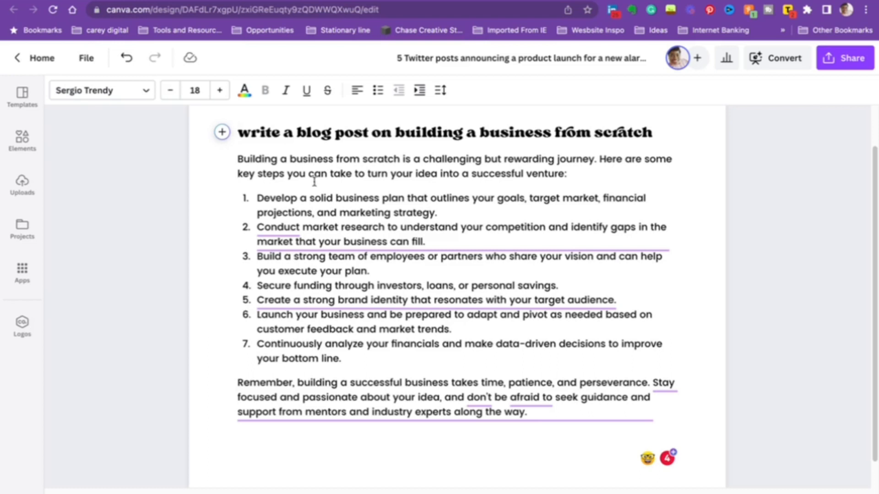
Step: Apply the Heading style to the title line "write a blog post on building a business from scratch"
{"action": "left_click", "coordinate": [442, 141]}
{"action": "left_click_drag", "start_coordinate": [643, 132], "coordinate": [231, 133]}
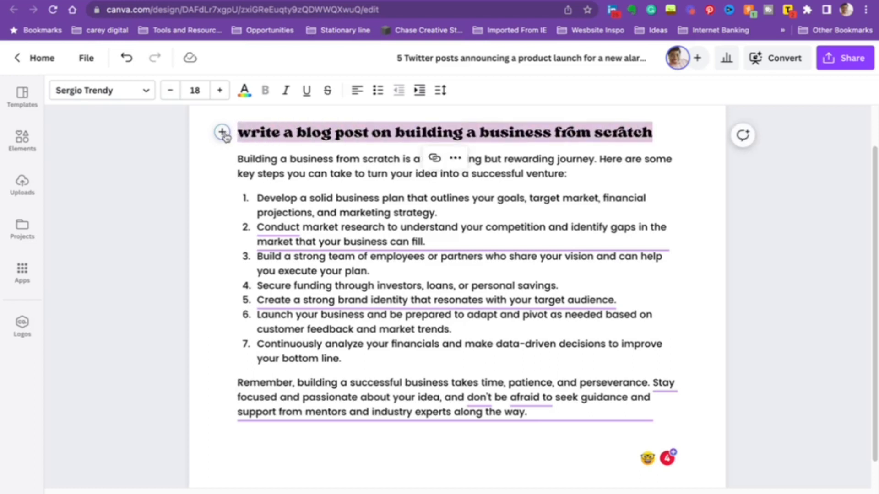
{"action": "left_click", "coordinate": [221, 132]}
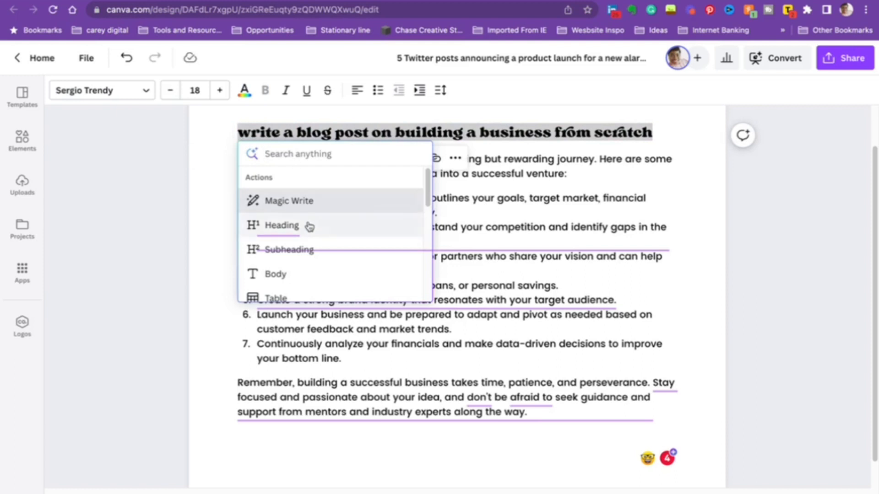
{"action": "left_click", "coordinate": [310, 227]}
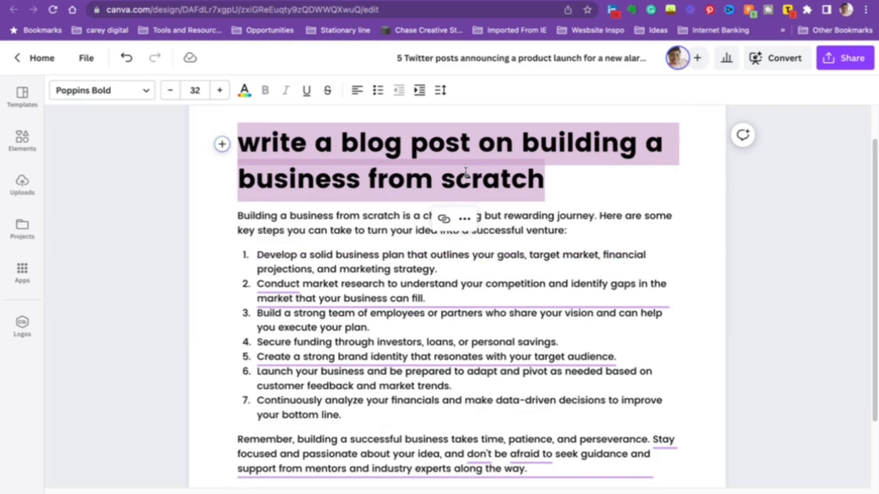
Step: Look through the Doc's list of actions to see which text styles, charts, lists and other elements can be inserted
{"action": "left_click", "coordinate": [221, 145]}
{"action": "scroll", "coordinate": [326, 243], "scroll_direction": "down", "scroll_amount": 2}
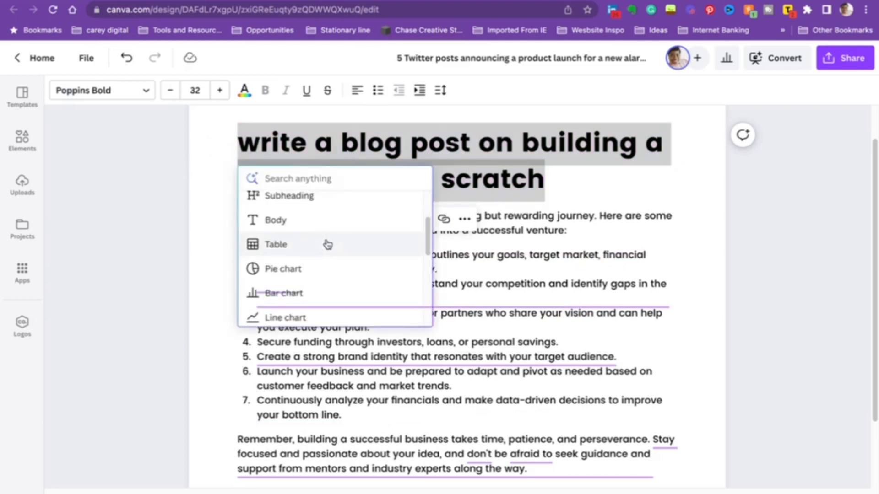
{"action": "scroll", "coordinate": [326, 229], "scroll_direction": "up", "scroll_amount": 3}
{"action": "scroll", "coordinate": [327, 231], "scroll_direction": "down", "scroll_amount": 1}
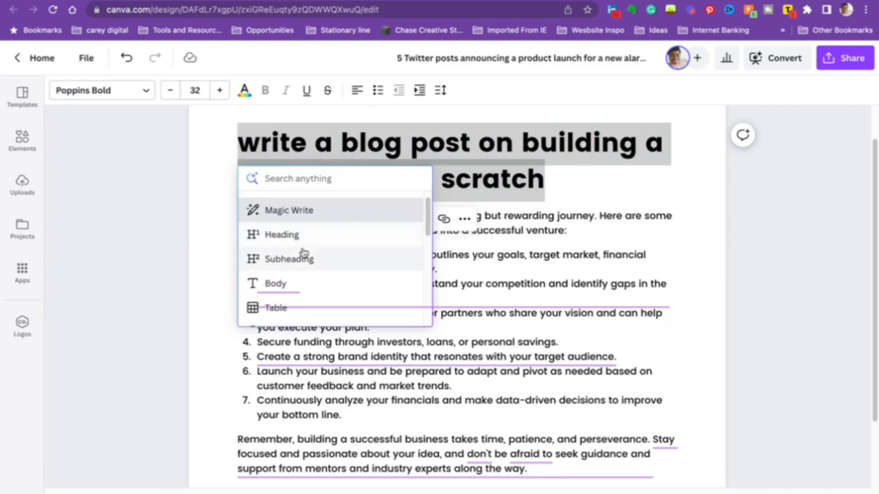
{"action": "scroll", "coordinate": [304, 251], "scroll_direction": "down", "scroll_amount": 1}
{"action": "scroll", "coordinate": [304, 252], "scroll_direction": "up", "scroll_amount": 2}
{"action": "scroll", "coordinate": [307, 254], "scroll_direction": "down", "scroll_amount": 1}
{"action": "scroll", "coordinate": [306, 257], "scroll_direction": "down", "scroll_amount": 1}
{"action": "scroll", "coordinate": [293, 275], "scroll_direction": "down", "scroll_amount": 1}
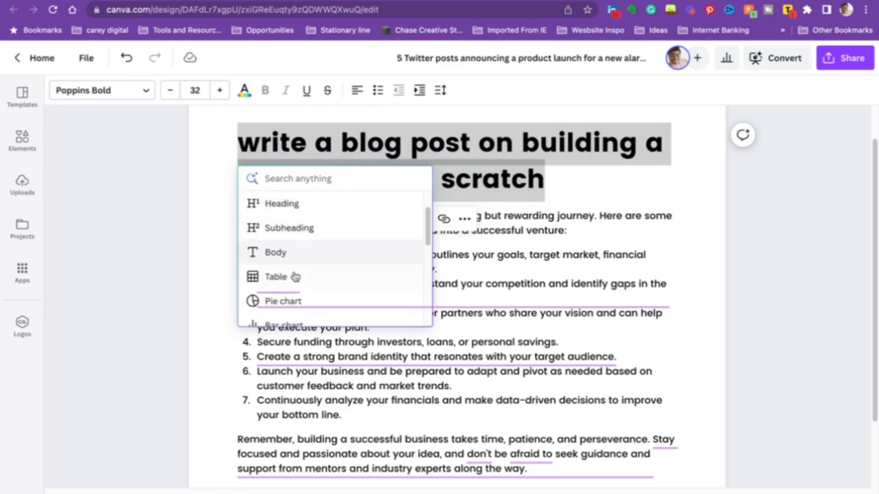
{"action": "scroll", "coordinate": [289, 281], "scroll_direction": "down", "scroll_amount": 4}
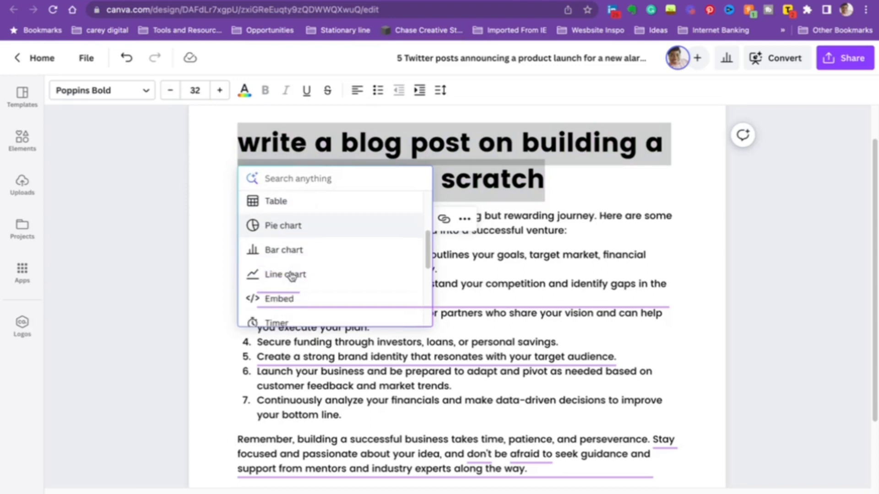
{"action": "scroll", "coordinate": [295, 270], "scroll_direction": "down", "scroll_amount": 6}
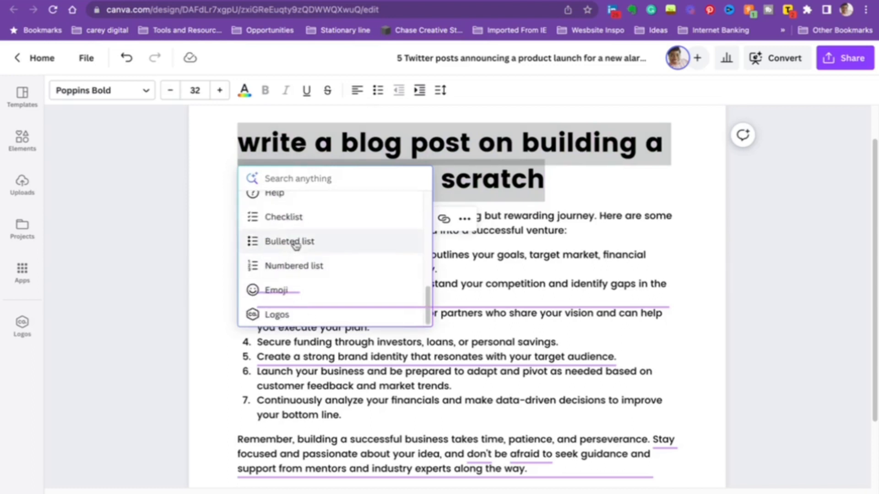
{"action": "scroll", "coordinate": [312, 259], "scroll_direction": "up", "scroll_amount": 12}
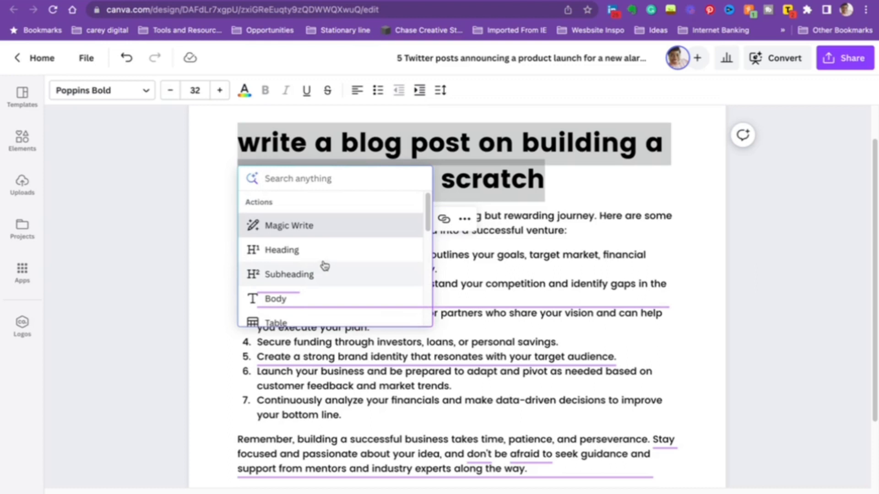
{"action": "key", "text": "Escape"}
Step: Remove the words "write a blog post on" from the start of the heading
{"action": "left_click", "coordinate": [333, 176]}
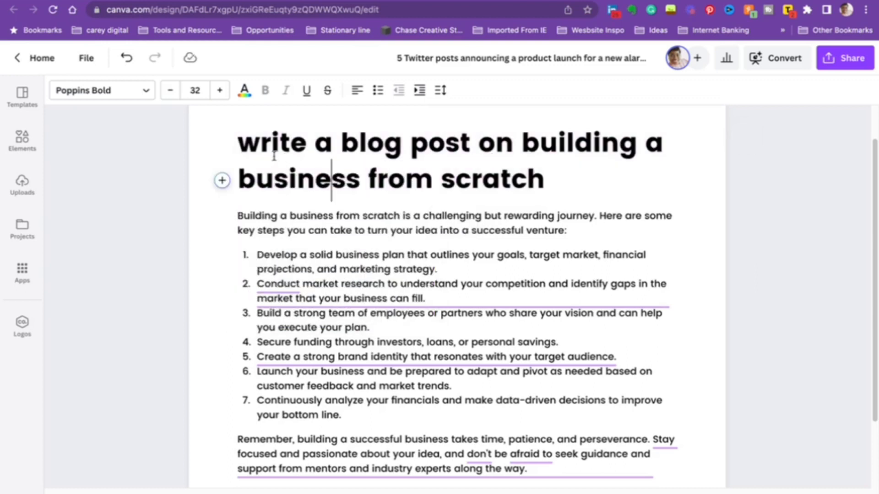
{"action": "left_click_drag", "start_coordinate": [546, 179], "coordinate": [243, 144]}
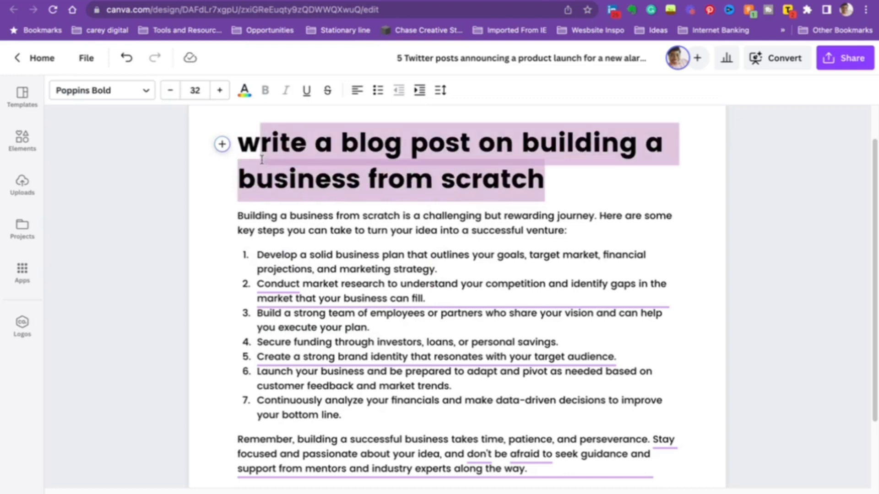
{"action": "left_click", "coordinate": [306, 144]}
{"action": "left_click_drag", "start_coordinate": [521, 142], "coordinate": [238, 152]}
{"action": "key", "text": "BackSpace"}
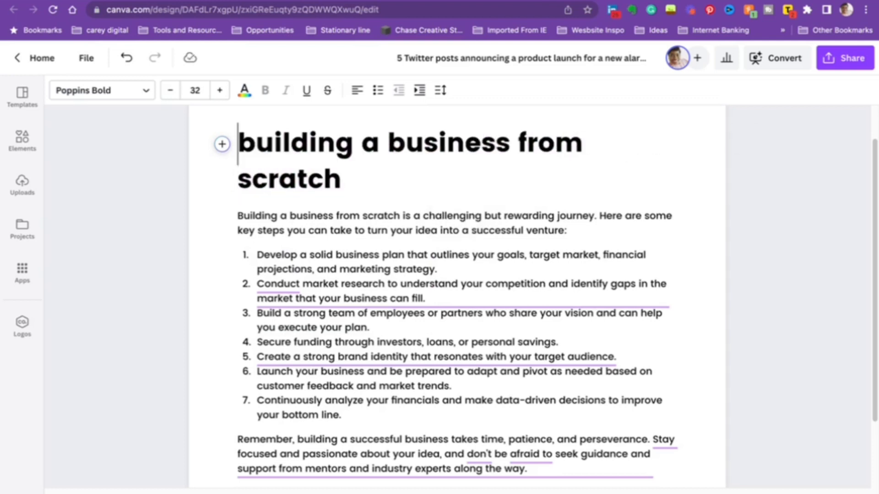
Step: Colour the whole heading "building a business from scratch" in the default purple #5E17EB
{"action": "left_click_drag", "start_coordinate": [344, 174], "coordinate": [229, 109]}
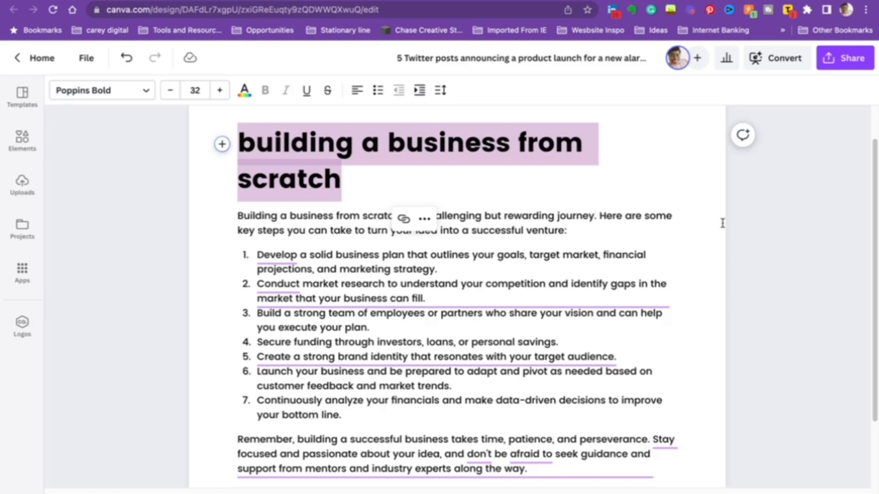
{"action": "left_click", "coordinate": [245, 91]}
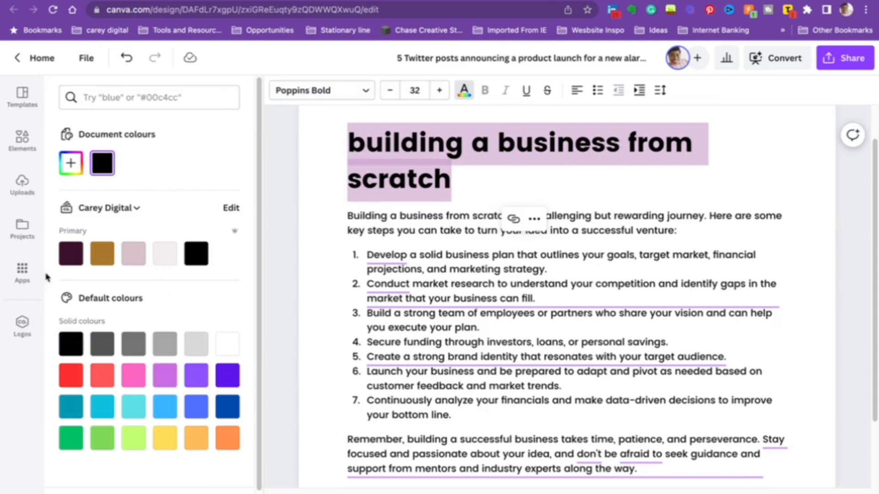
{"action": "left_click", "coordinate": [71, 344]}
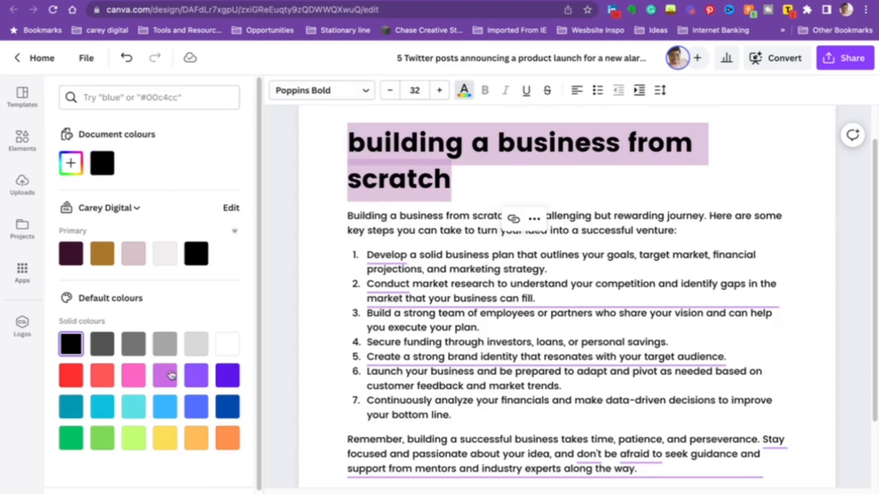
{"action": "left_click", "coordinate": [228, 377]}
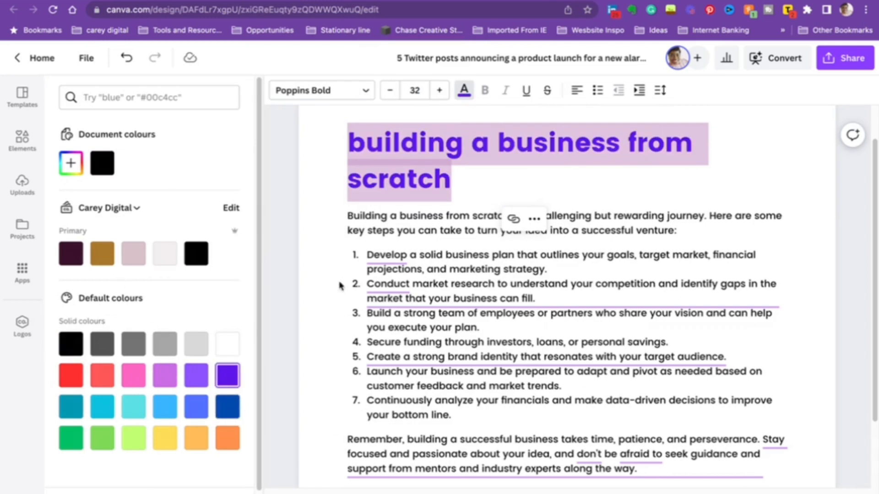
{"action": "left_click", "coordinate": [71, 163]}
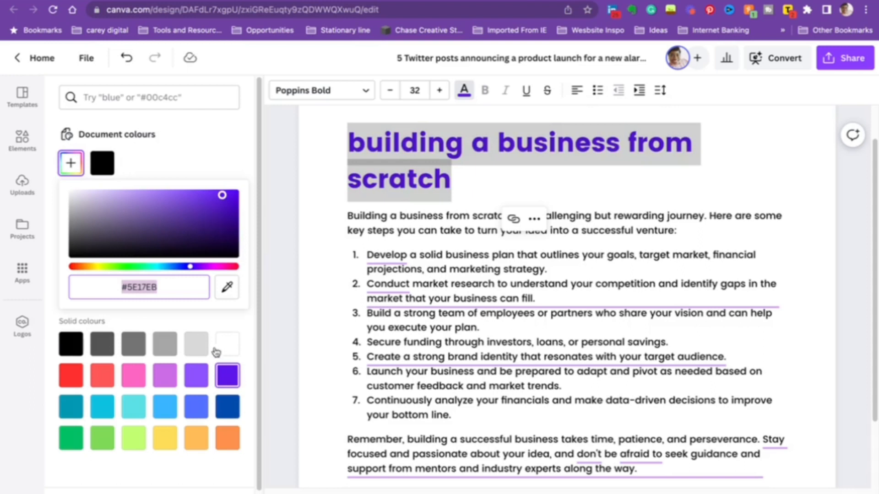
{"action": "left_click", "coordinate": [203, 317]}
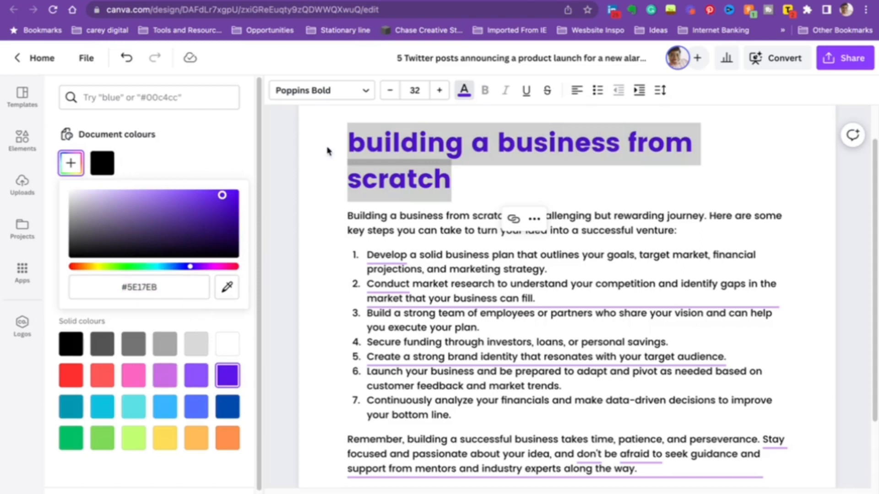
{"action": "left_click", "coordinate": [421, 98]}
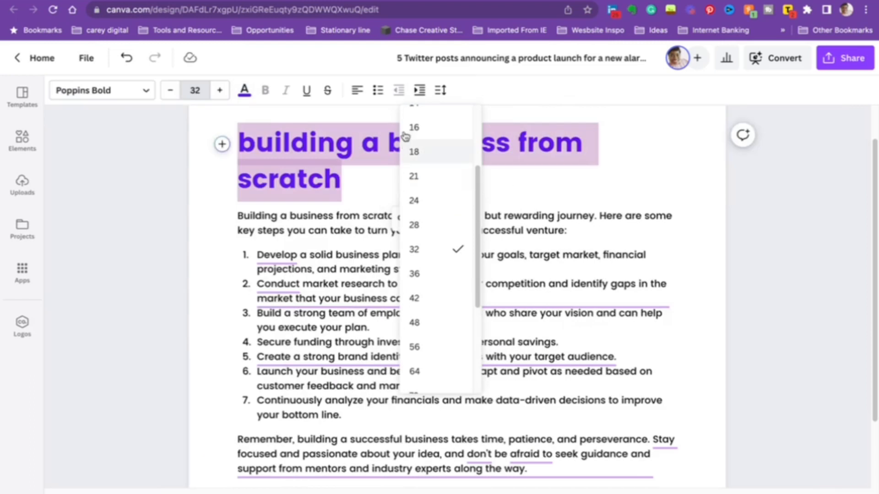
{"action": "left_click", "coordinate": [537, 231]}
Step: Capitalise the main words of the heading so it reads "Building a Business from Scratch"
{"action": "left_click", "coordinate": [306, 156]}
{"action": "left_click_drag", "start_coordinate": [354, 174], "coordinate": [246, 150]}
{"action": "left_click", "coordinate": [245, 150]}
{"action": "key", "text": "BackSpace"}
{"action": "type", "text": "B"}
{"action": "left_click", "coordinate": [403, 141]}
{"action": "key", "text": "BackSpace"}
{"action": "type", "text": "b"}
{"action": "key", "text": "BackSpace"}
{"action": "type", "text": "B"}
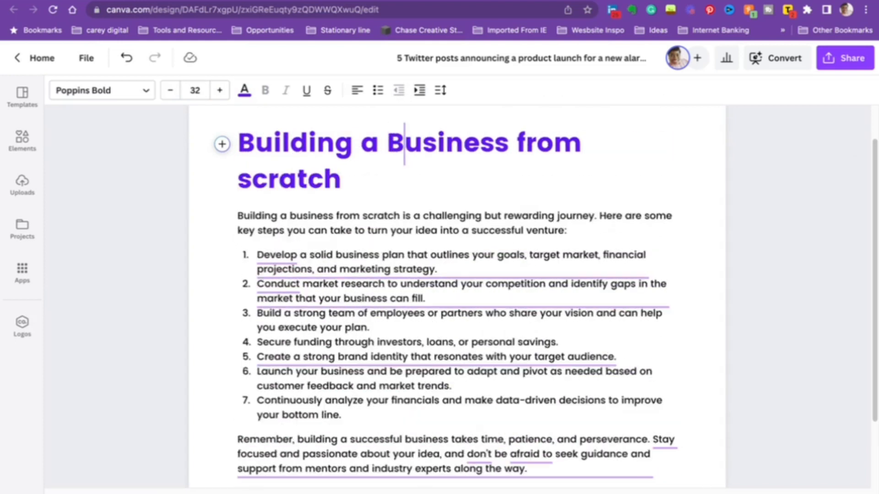
{"action": "left_click", "coordinate": [252, 182]}
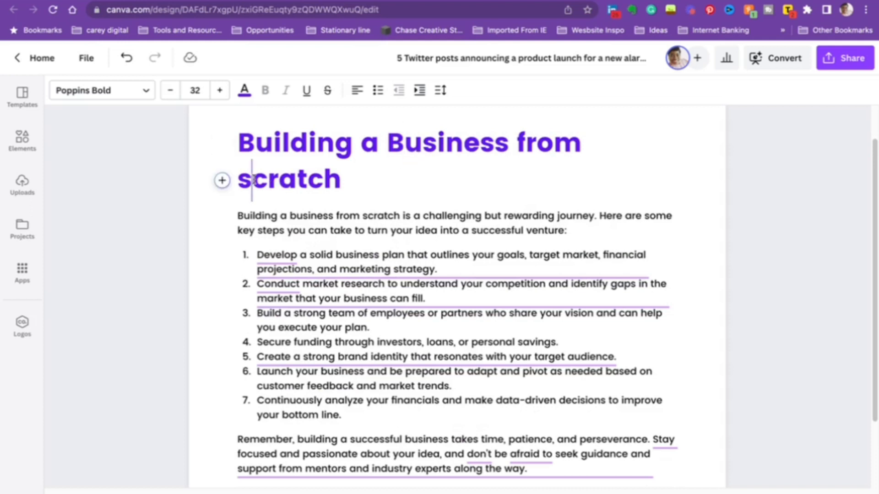
{"action": "key", "text": "BackSpace"}
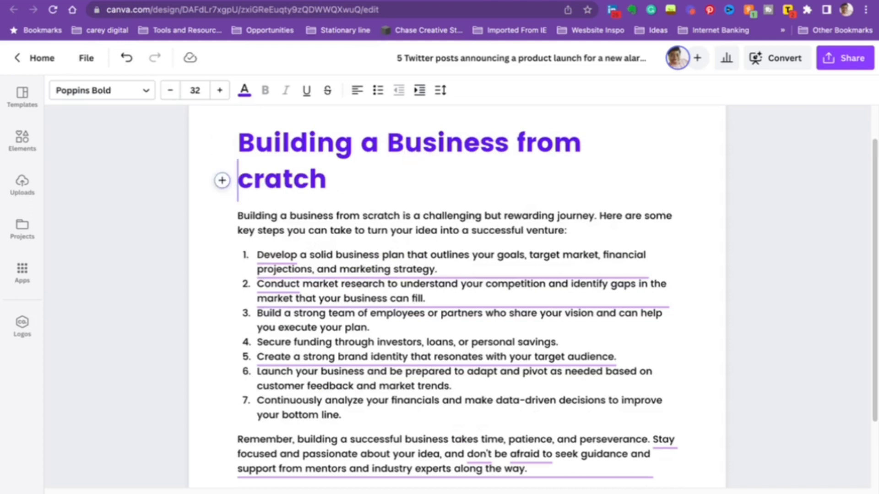
{"action": "type", "text": "S"}
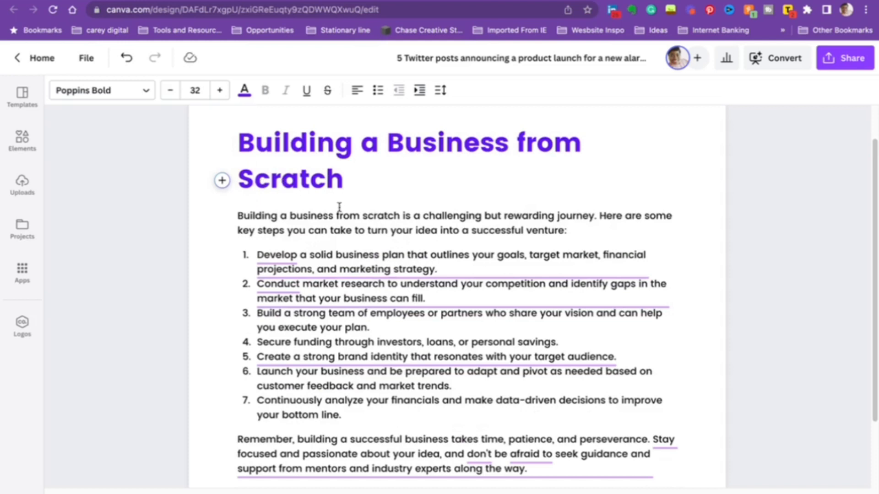
Step: Centre the heading "Building a Business from Scratch" and set its font size to 28
{"action": "scroll", "coordinate": [348, 211], "scroll_direction": "down", "scroll_amount": 1}
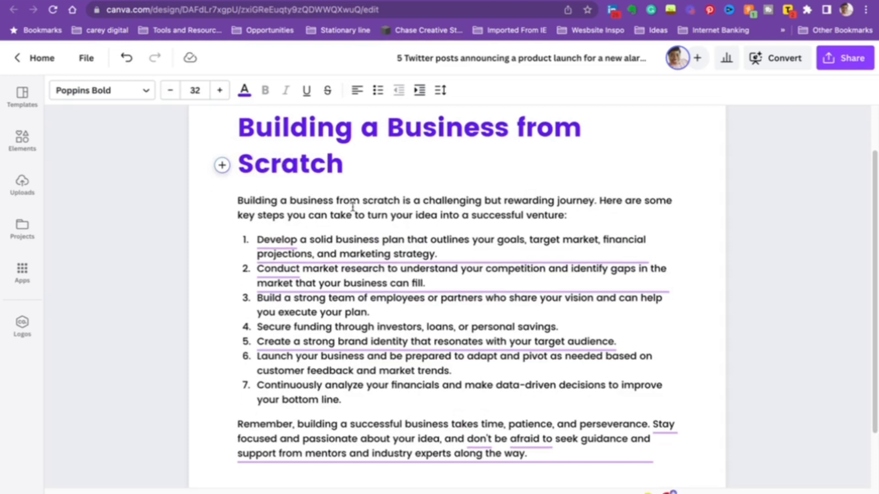
{"action": "left_click_drag", "start_coordinate": [379, 158], "coordinate": [315, 105]}
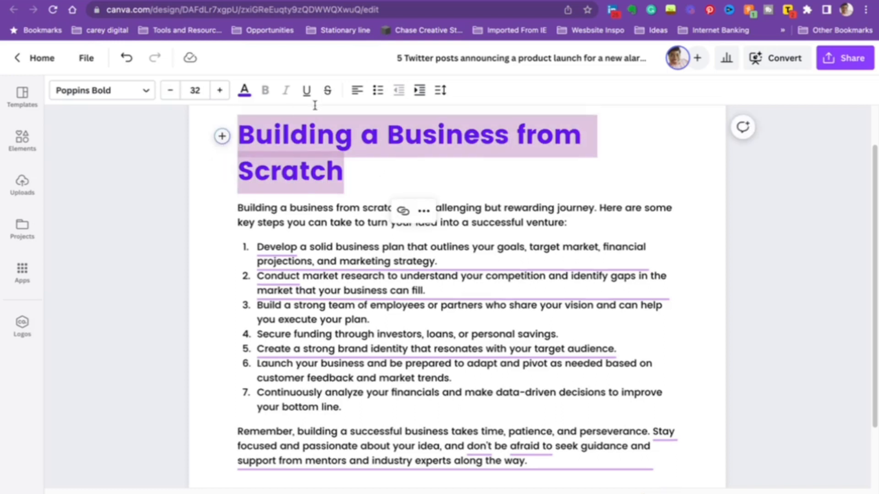
{"action": "left_click", "coordinate": [358, 93]}
{"action": "left_click", "coordinate": [194, 90]}
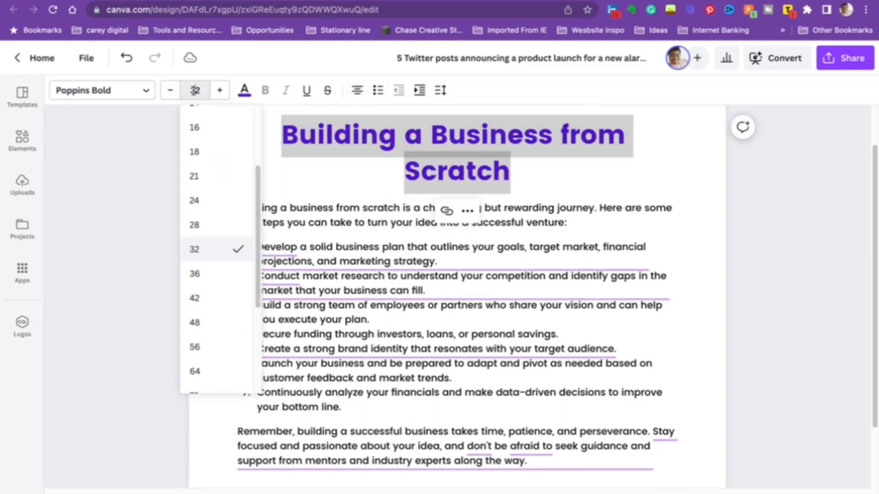
{"action": "left_click", "coordinate": [220, 224]}
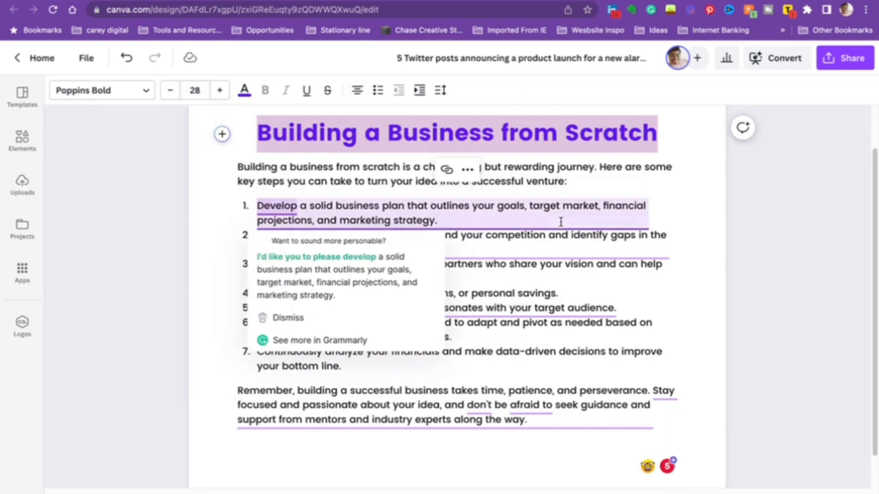
Step: Turn the two-line introductory paragraph below the heading into a subheading
{"action": "left_click", "coordinate": [395, 184]}
{"action": "left_click_drag", "start_coordinate": [612, 178], "coordinate": [233, 174]}
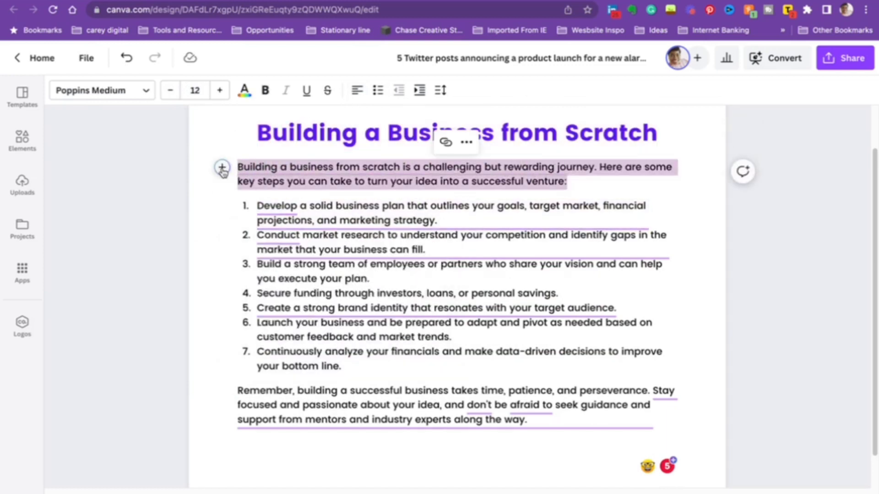
{"action": "left_click", "coordinate": [222, 169]}
{"action": "left_click", "coordinate": [289, 284]}
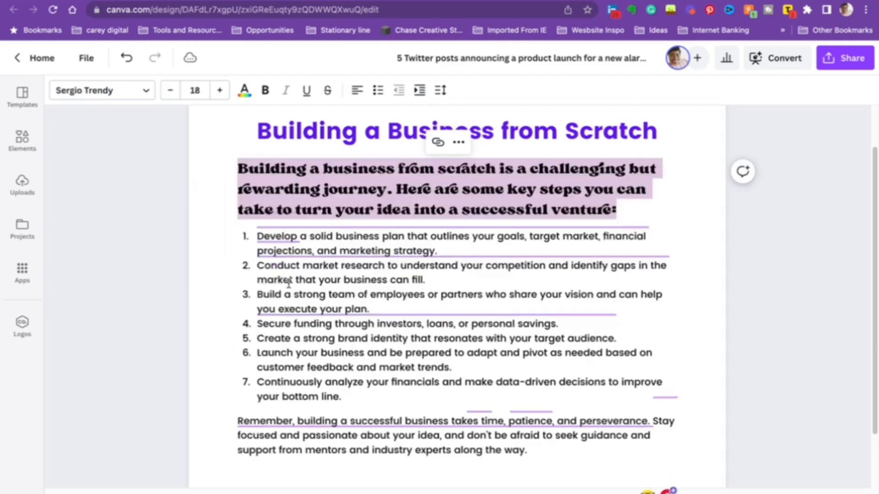
{"action": "left_click", "coordinate": [680, 235]}
{"action": "left_click", "coordinate": [361, 190]}
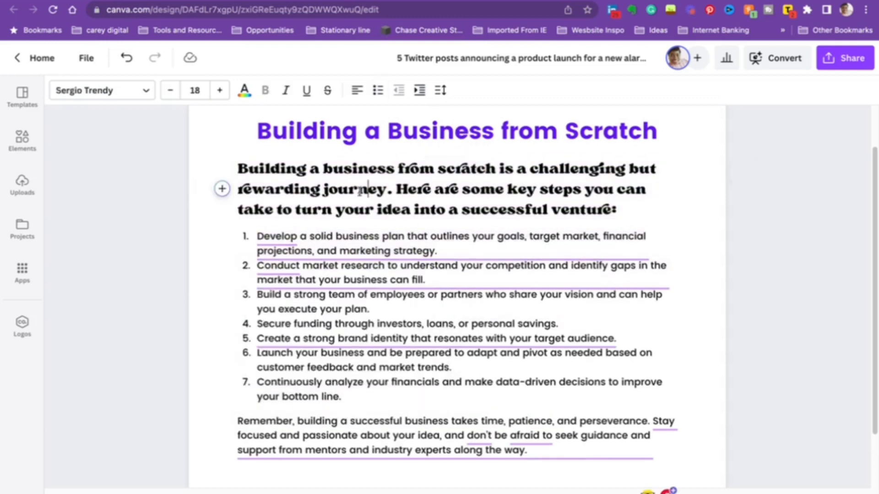
Step: Toggle bold on and off for the whole seven-item numbered list
{"action": "left_click", "coordinate": [327, 252]}
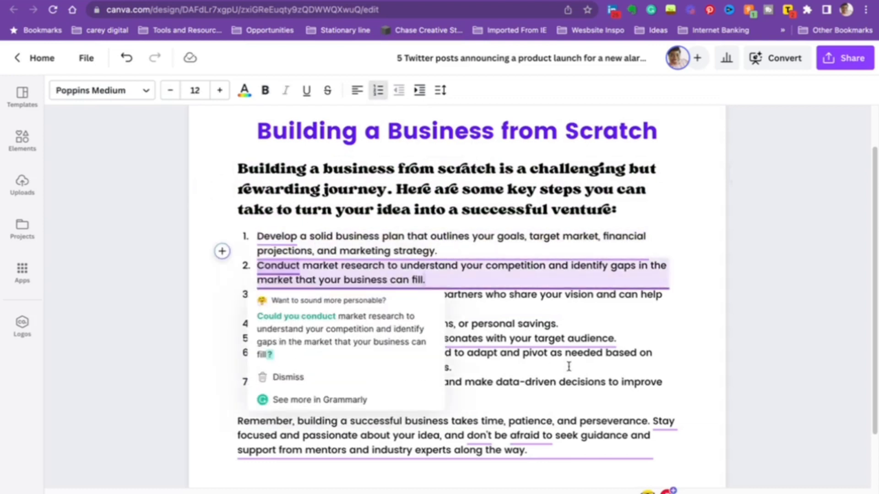
{"action": "left_click_drag", "start_coordinate": [383, 398], "coordinate": [249, 238]}
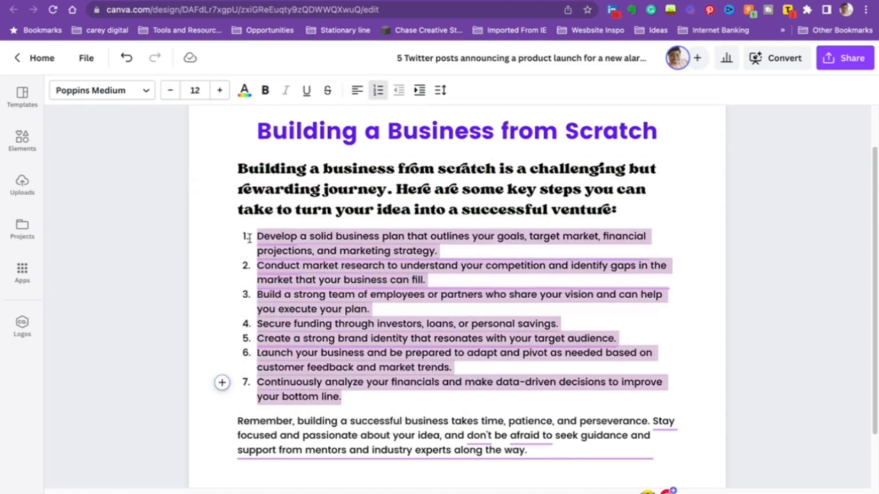
{"action": "left_click", "coordinate": [268, 92]}
{"action": "left_click", "coordinate": [267, 91]}
{"action": "left_click", "coordinate": [585, 403]}
Step: Look through Grammarly's word-choice and tone suggestions for the blog post without accepting any
{"action": "scroll", "coordinate": [567, 370], "scroll_direction": "down", "scroll_amount": 2}
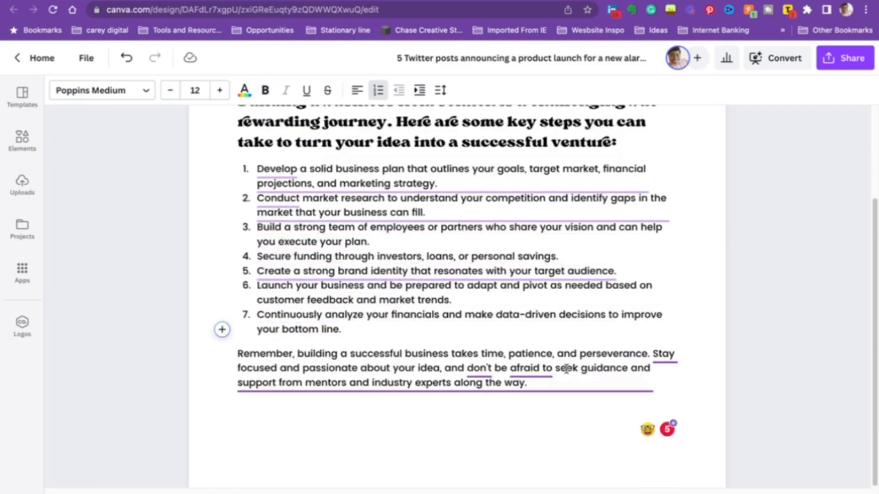
{"action": "left_click_drag", "start_coordinate": [527, 384], "coordinate": [237, 369]}
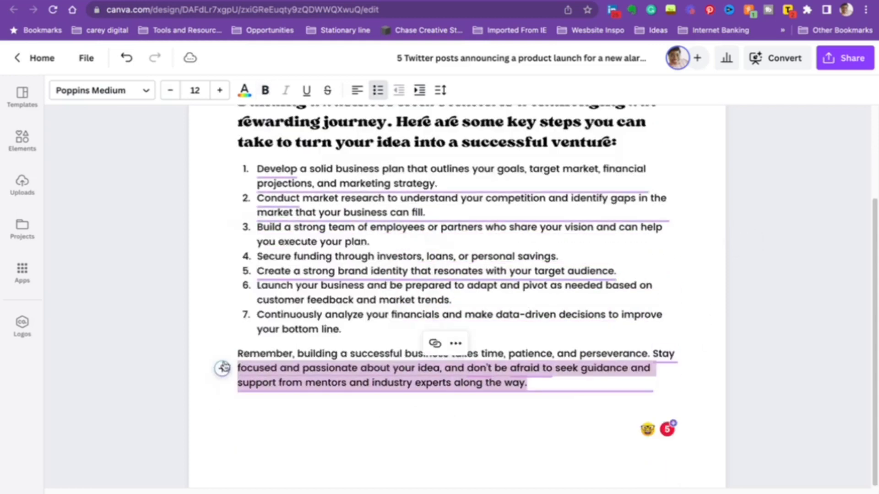
{"action": "left_click", "coordinate": [667, 431]}
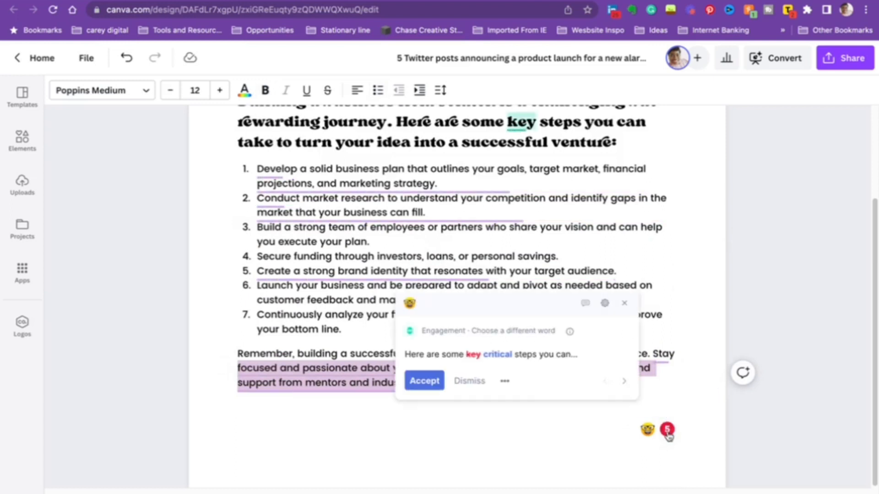
{"action": "left_click", "coordinate": [624, 303]}
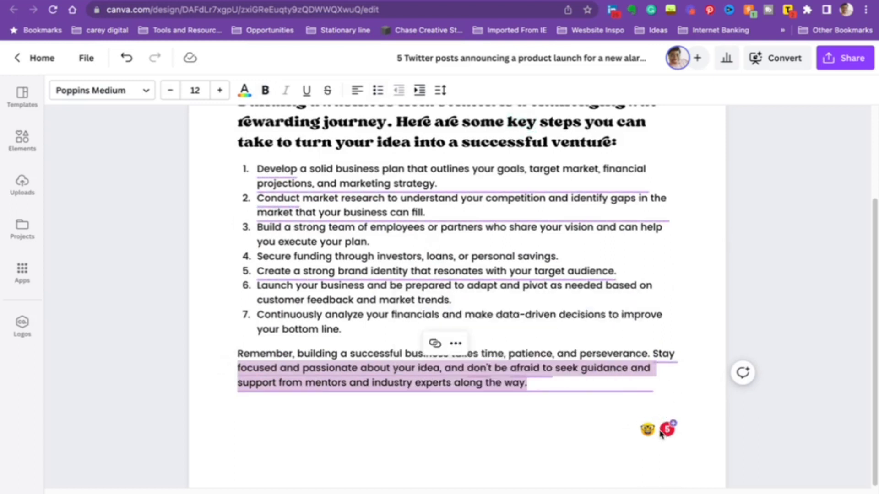
{"action": "left_click", "coordinate": [689, 443]}
{"action": "mouse_move", "coordinate": [669, 437]}
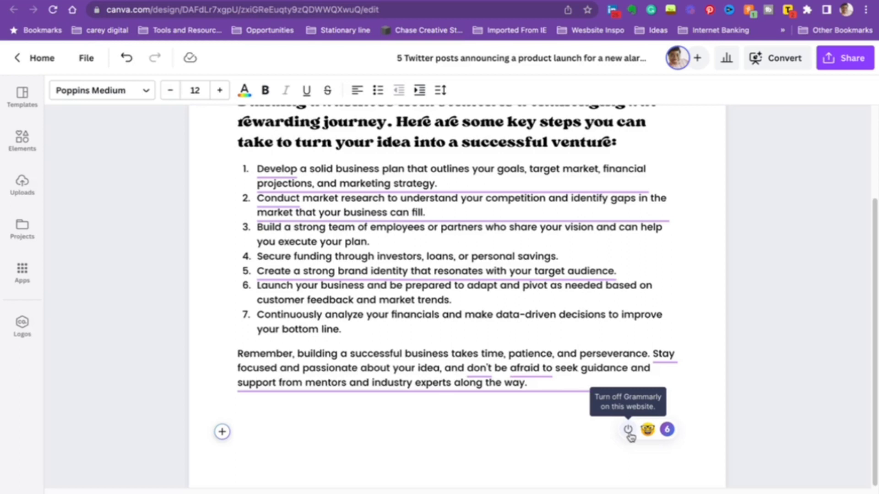
{"action": "left_click", "coordinate": [666, 429]}
{"action": "left_click", "coordinate": [283, 169]}
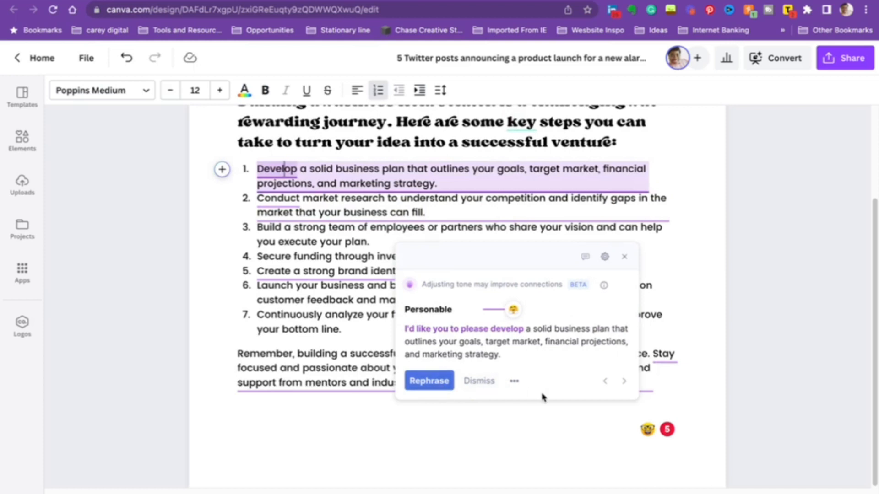
{"action": "left_click", "coordinate": [681, 420]}
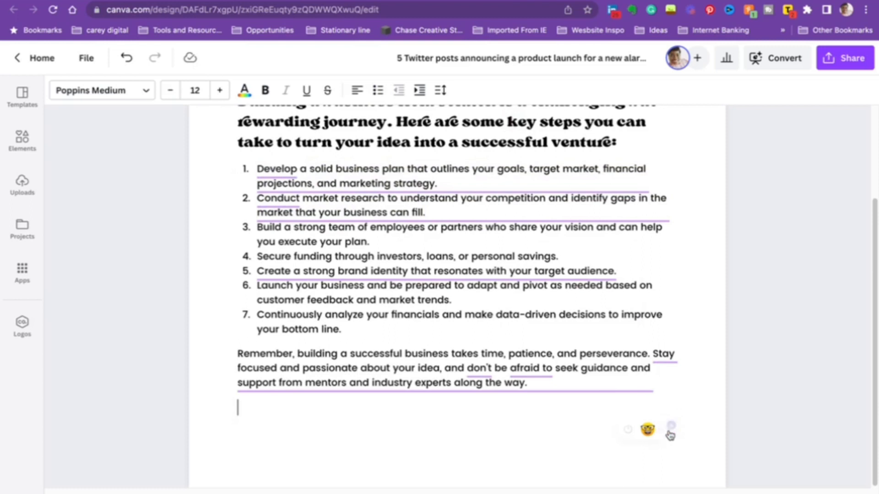
Step: Turn off Grammarly for canva.com for this session only
{"action": "left_click", "coordinate": [648, 433]}
{"action": "left_click", "coordinate": [648, 432]}
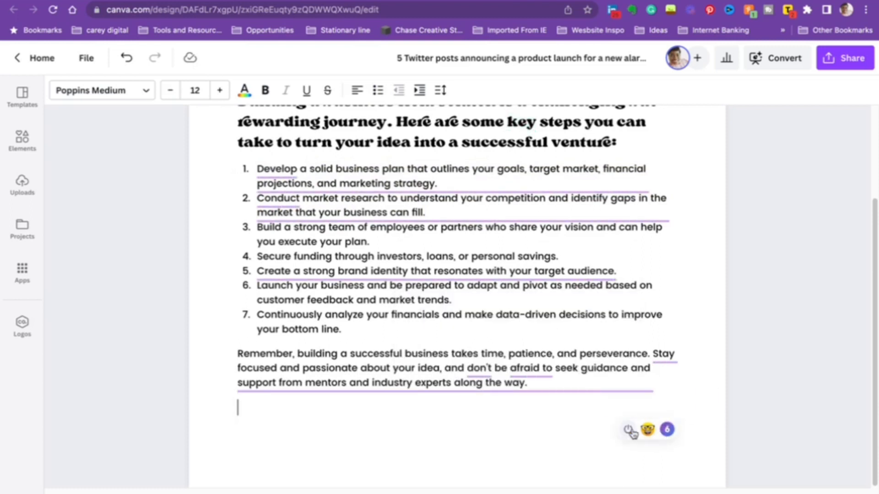
{"action": "left_click", "coordinate": [630, 431]}
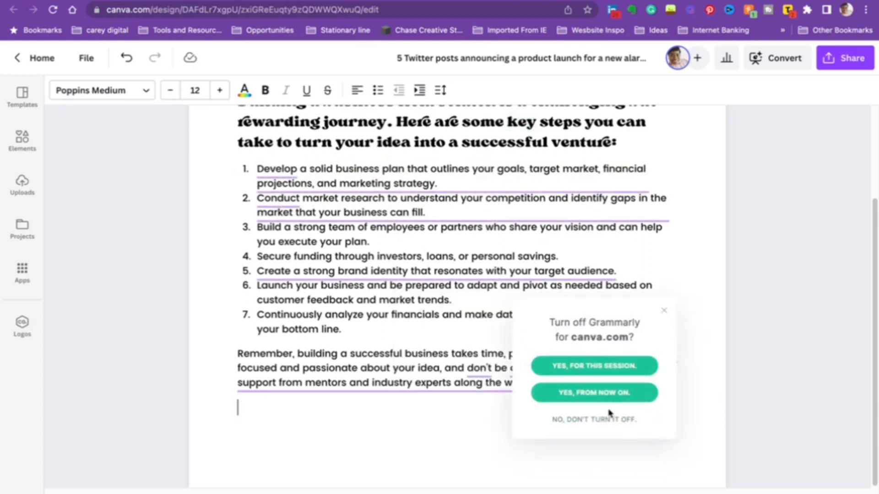
{"action": "left_click", "coordinate": [584, 370]}
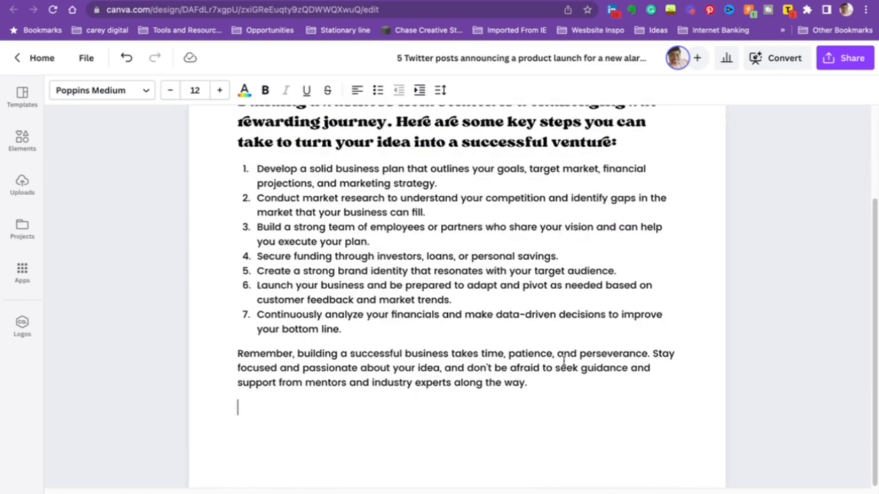
{"action": "left_click_drag", "start_coordinate": [541, 383], "coordinate": [231, 353]}
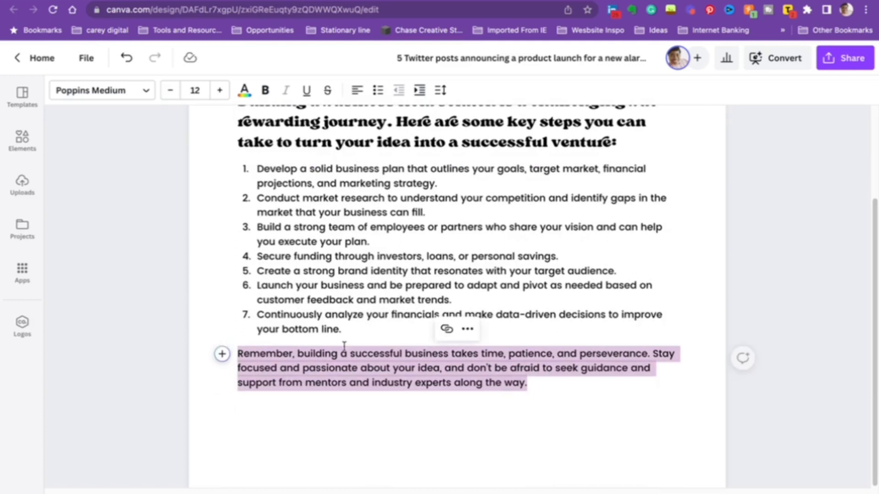
{"action": "left_click", "coordinate": [580, 356]}
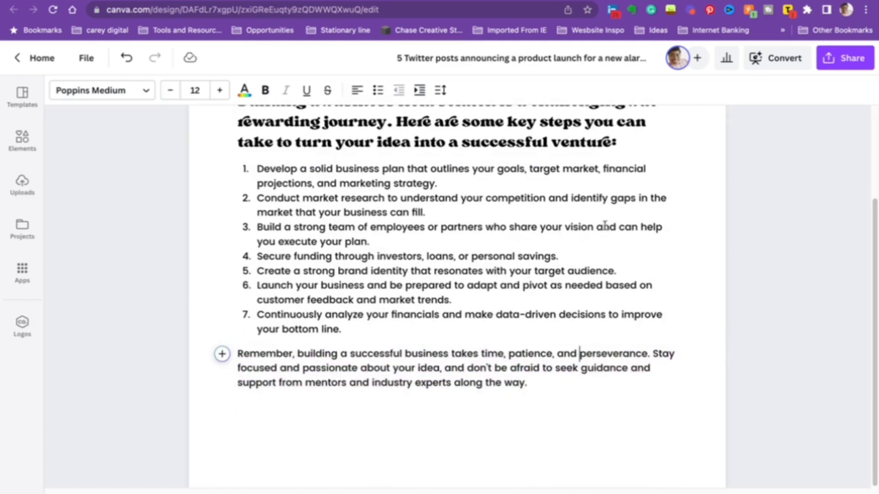
{"action": "left_click", "coordinate": [628, 150]}
{"action": "mouse_move", "coordinate": [557, 192]}
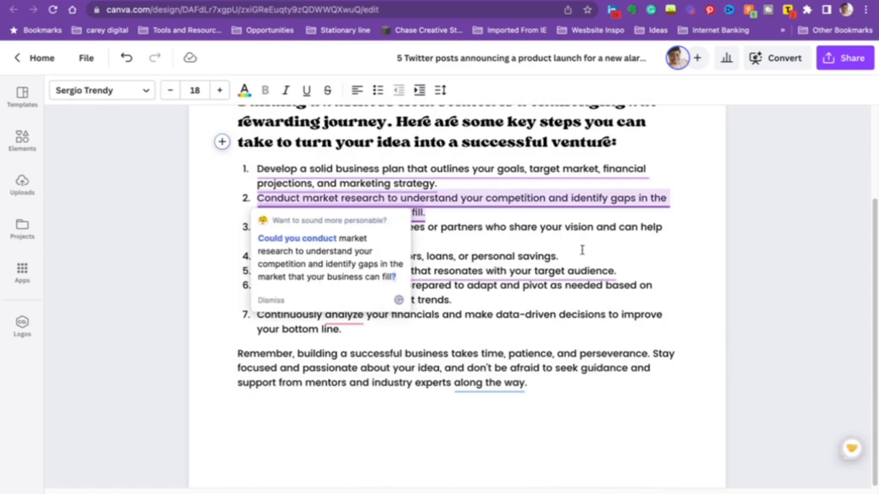
Step: Insert an empty unnumbered line between the numbered list and the closing paragraph
{"action": "left_click", "coordinate": [538, 339]}
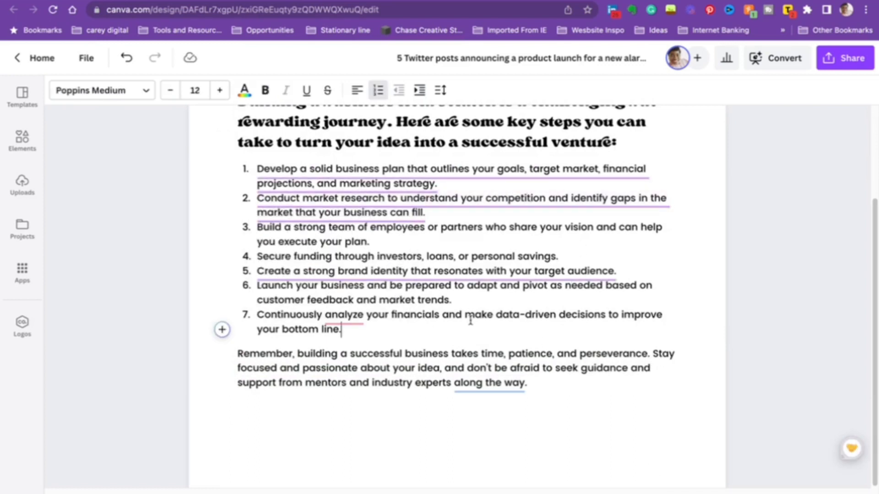
{"action": "key", "text": "Return"}
{"action": "key", "text": "Return"}
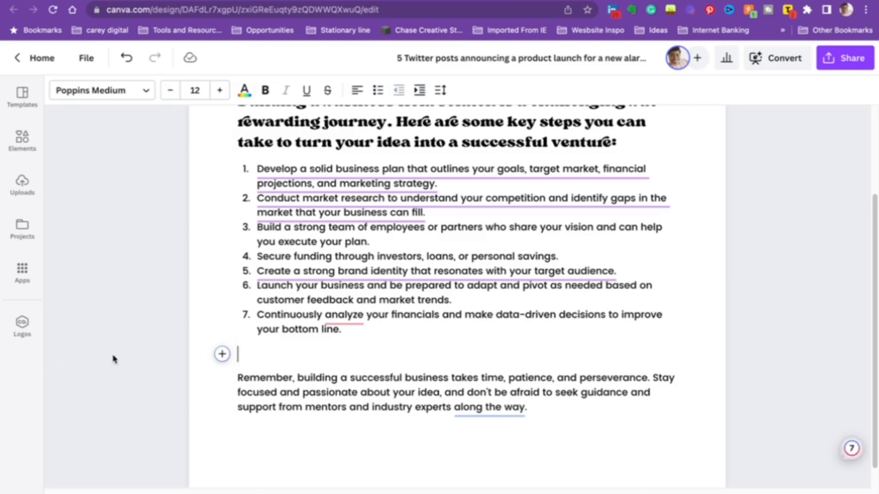
Step: Search the insertable content for "video" at the empty line and browse the stock videos without adding one
{"action": "left_click", "coordinate": [222, 354]}
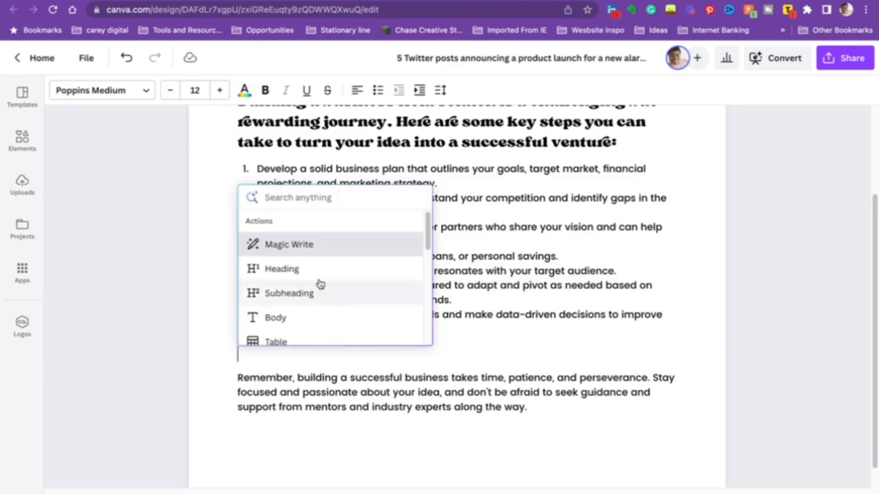
{"action": "scroll", "coordinate": [320, 284], "scroll_direction": "down", "scroll_amount": 5}
{"action": "type", "text": "video"}
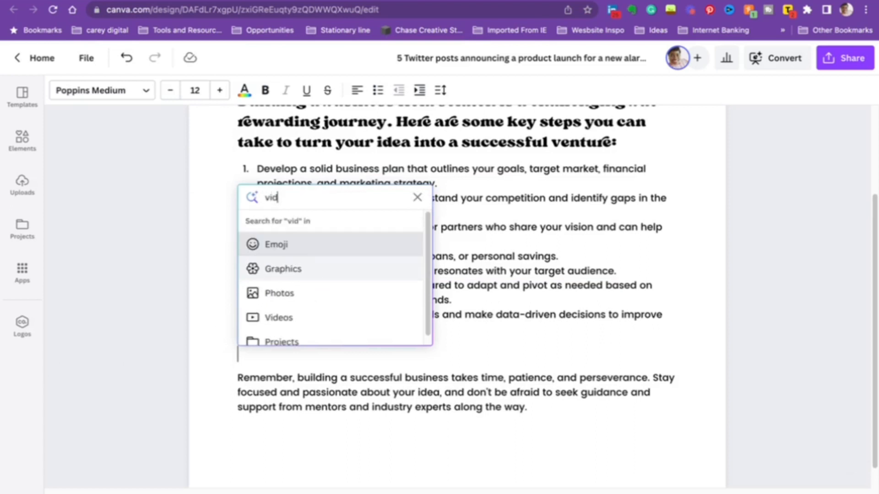
{"action": "left_click", "coordinate": [318, 317]}
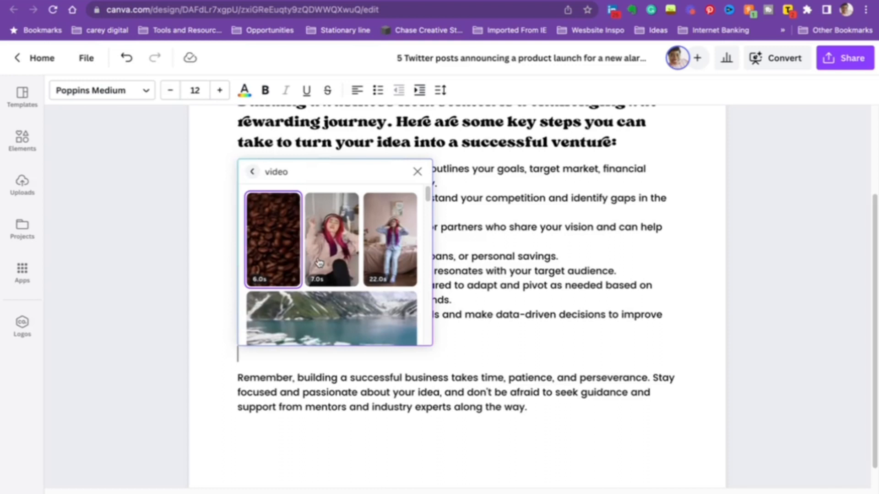
{"action": "scroll", "coordinate": [350, 257], "scroll_direction": "down", "scroll_amount": 10}
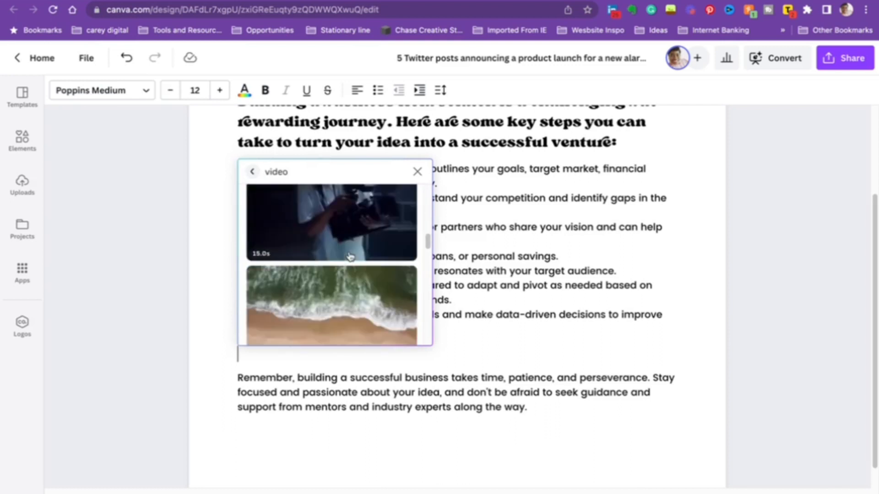
{"action": "scroll", "coordinate": [350, 256], "scroll_direction": "down", "scroll_amount": 5}
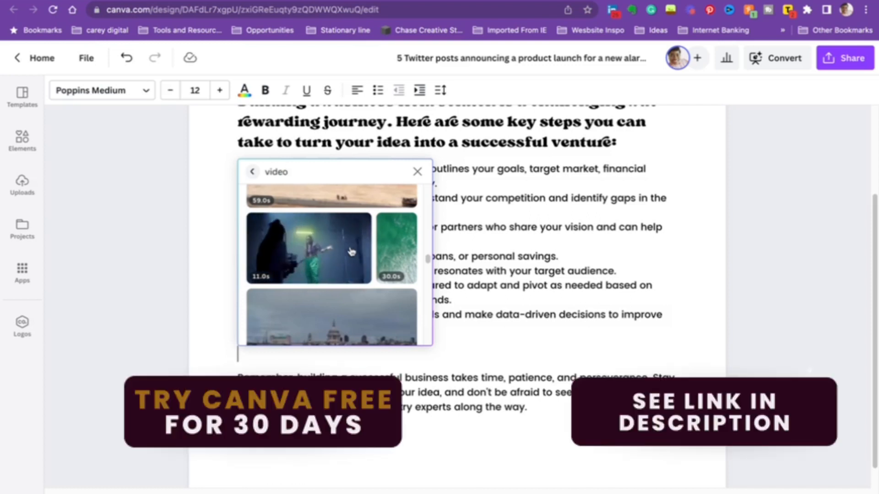
{"action": "scroll", "coordinate": [354, 250], "scroll_direction": "down", "scroll_amount": 5}
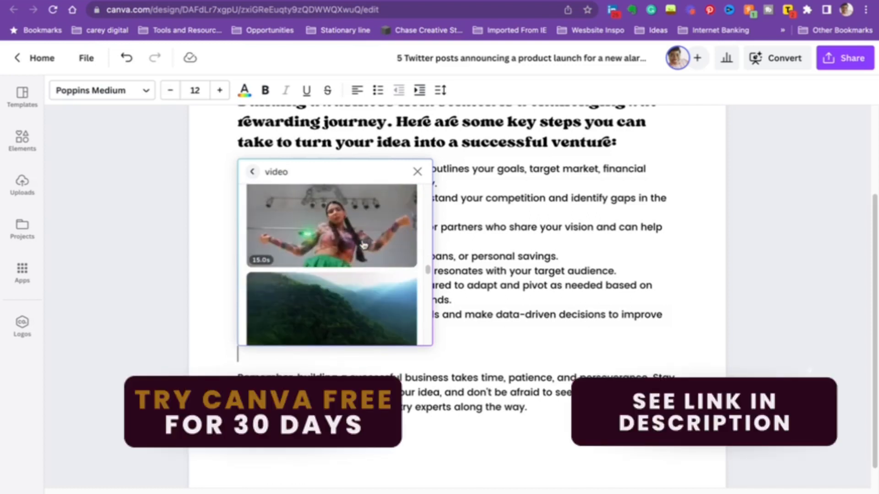
{"action": "scroll", "coordinate": [339, 266], "scroll_direction": "down", "scroll_amount": 3}
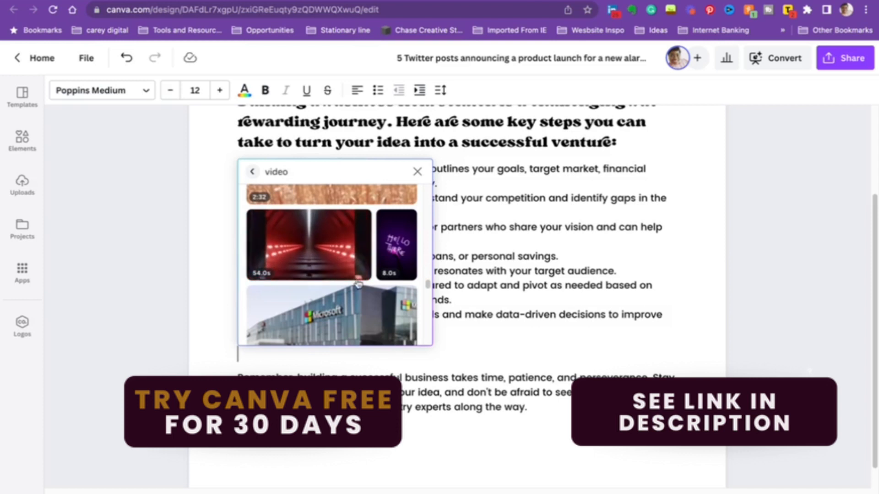
{"action": "scroll", "coordinate": [358, 283], "scroll_direction": "down", "scroll_amount": 5}
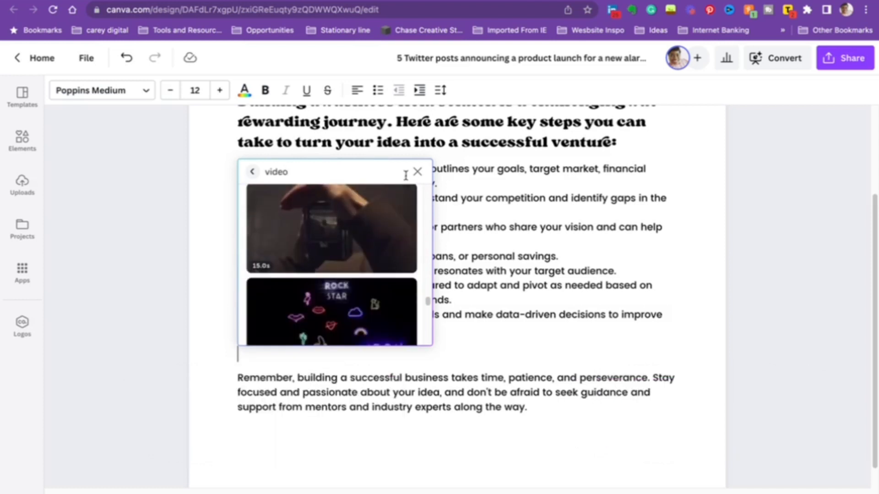
{"action": "left_click_drag", "start_coordinate": [275, 179], "coordinate": [263, 176]}
{"action": "key", "text": "Escape"}
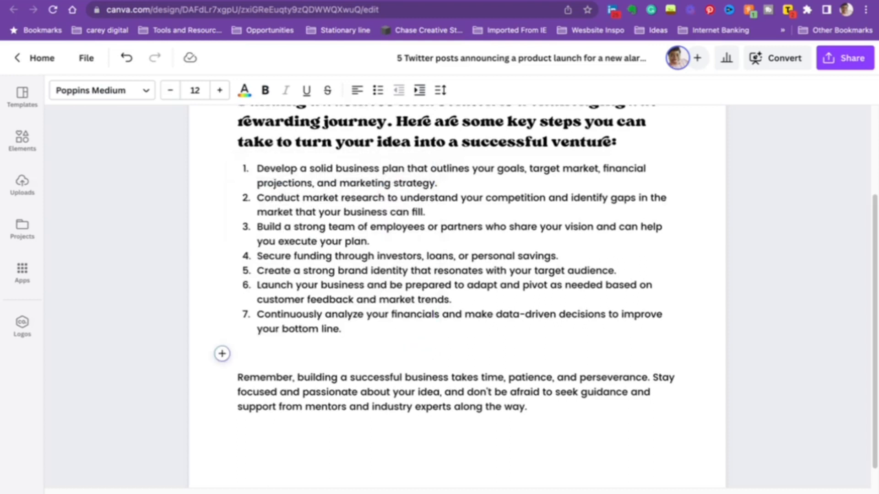
Step: Search the insertable content at the empty line for "person writing video" and "video of person writing" without adding anything
{"action": "left_click", "coordinate": [222, 354]}
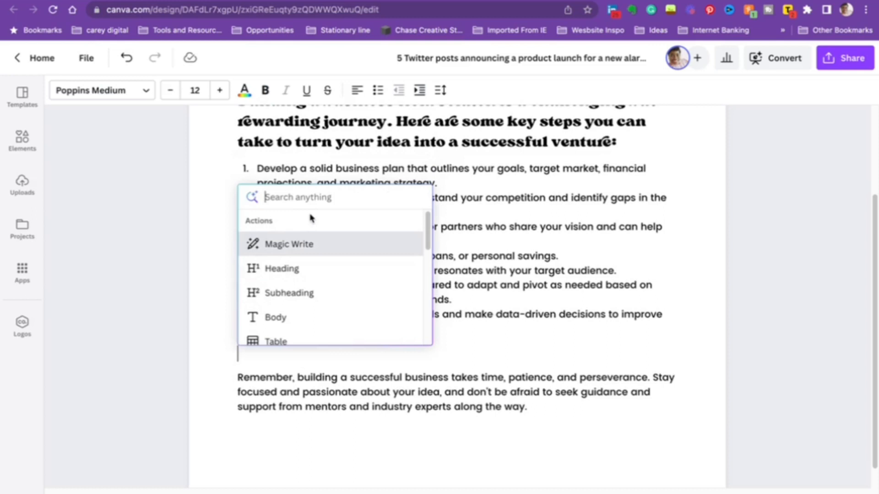
{"action": "type", "text": "p"}
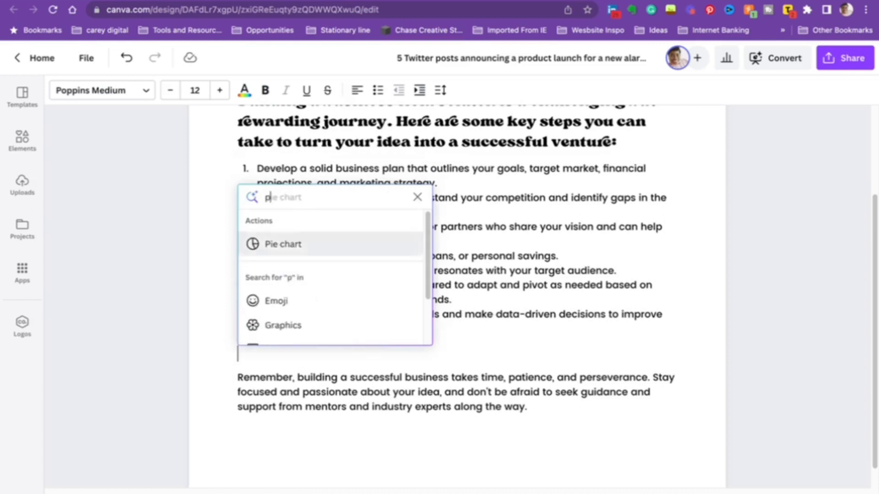
{"action": "type", "text": "erson writing video"}
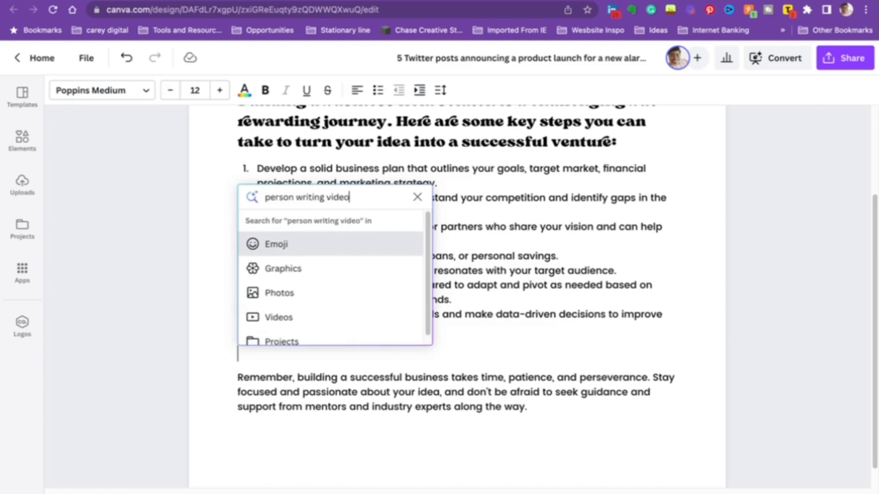
{"action": "key", "text": "Return"}
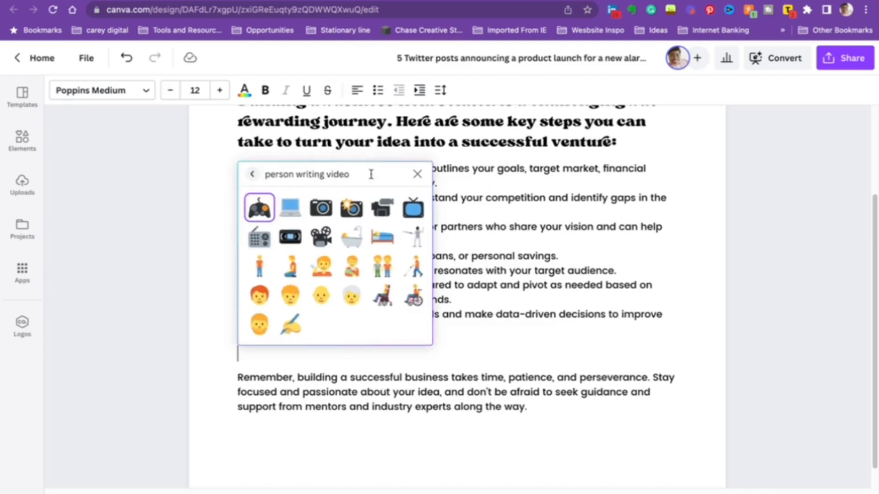
{"action": "left_click", "coordinate": [252, 171]}
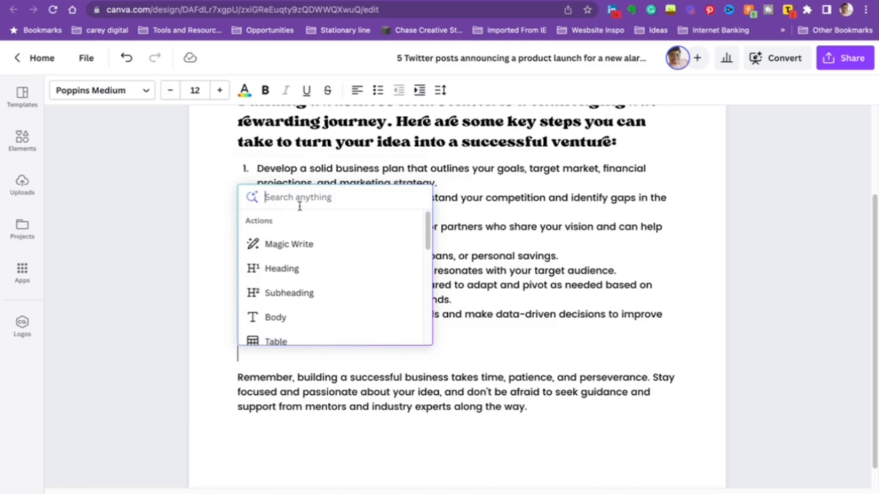
{"action": "type", "text": "video of person writing"}
{"action": "key", "text": "Return"}
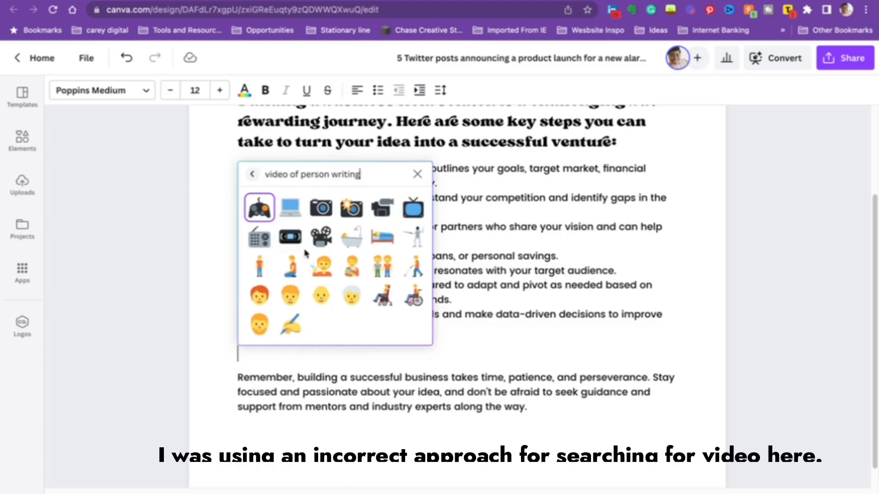
{"action": "left_click", "coordinate": [417, 174]}
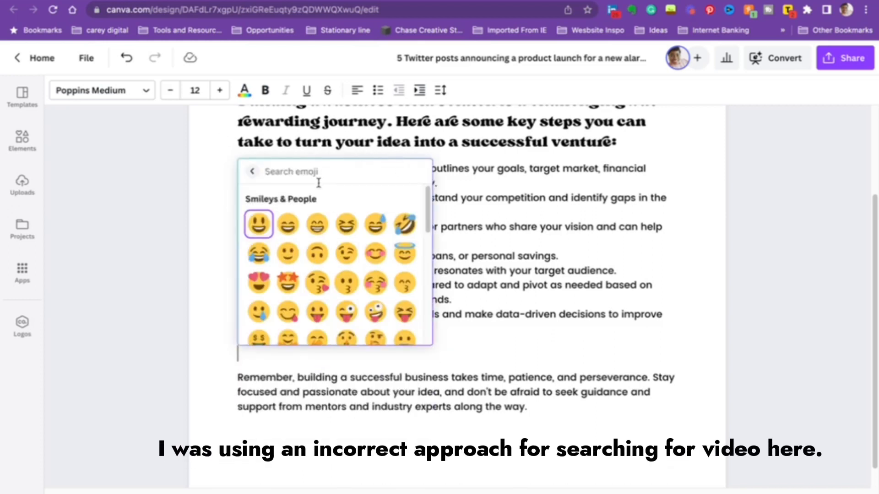
{"action": "left_click", "coordinate": [438, 300]}
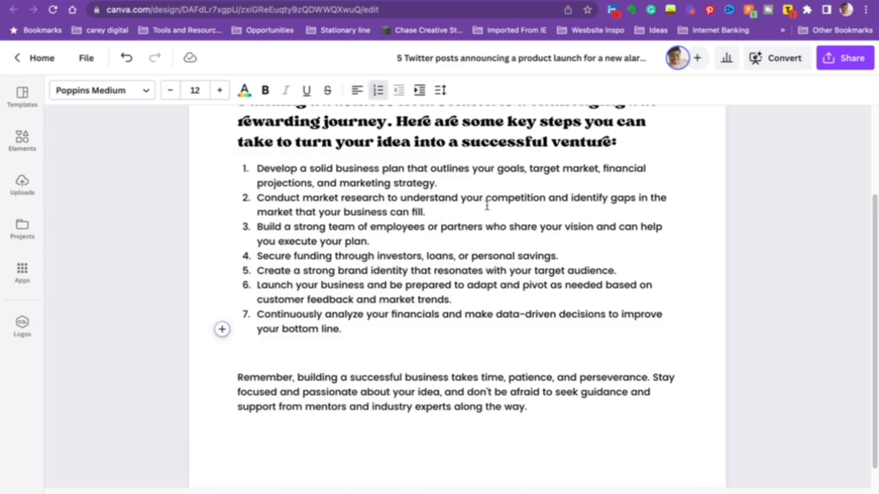
Step: Return to the empty line below the numbered list and search the video elements for "person writing"
{"action": "key", "text": "Return"}
{"action": "key", "text": "Return"}
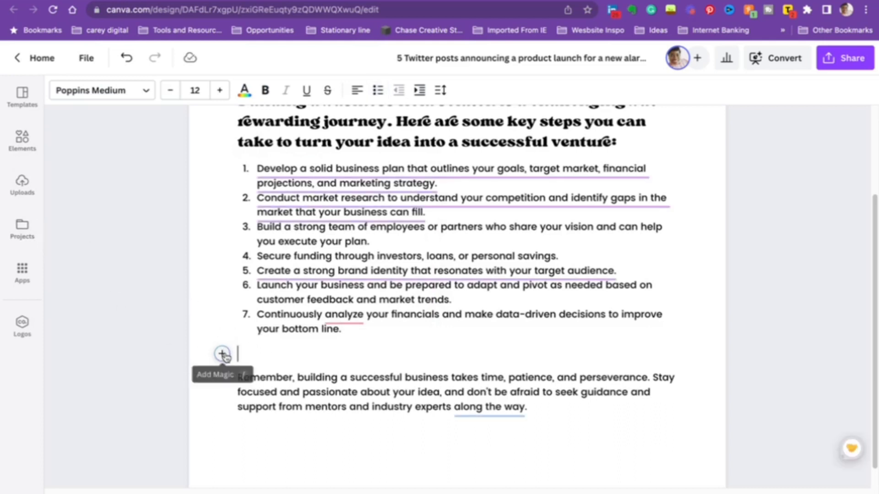
{"action": "left_click", "coordinate": [27, 152]}
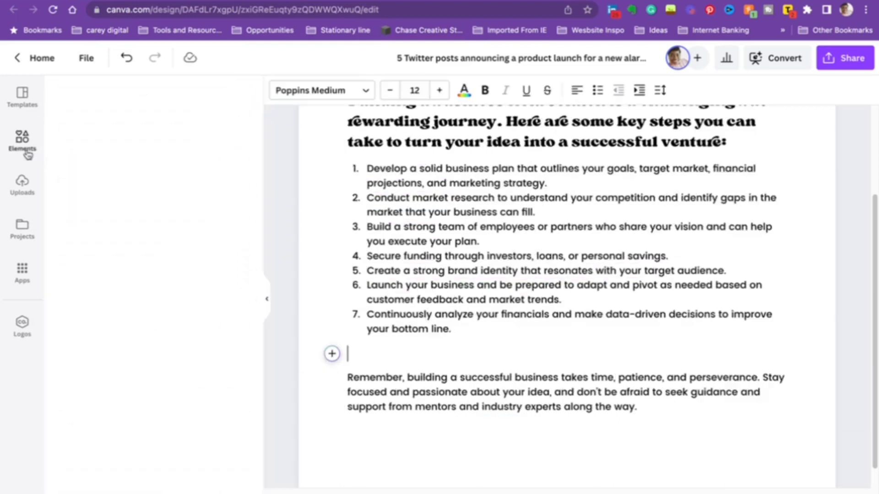
{"action": "left_click", "coordinate": [135, 101]}
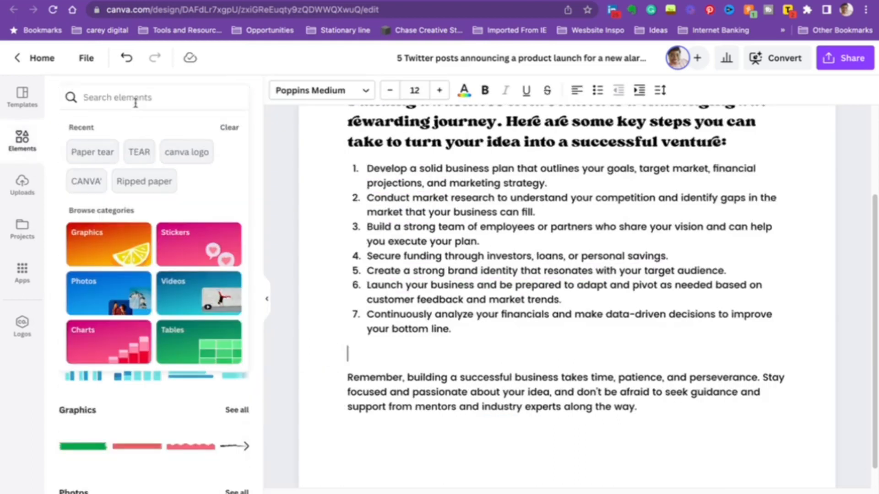
{"action": "left_click", "coordinate": [174, 281]}
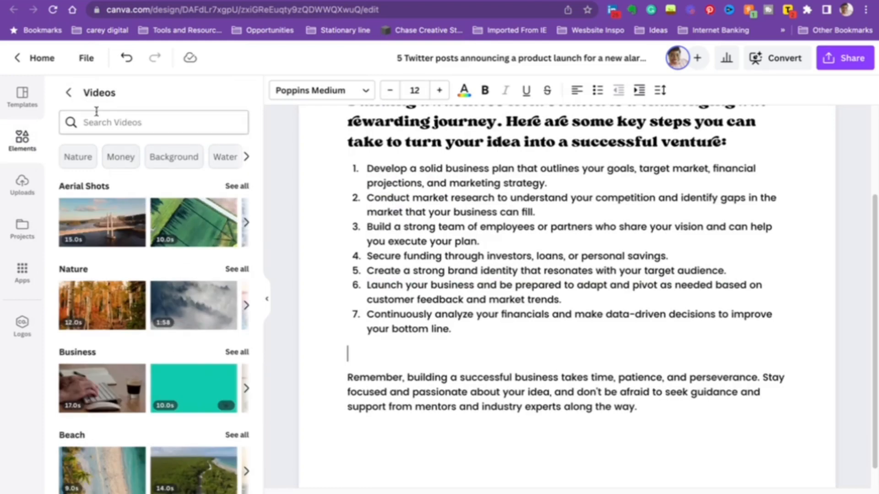
{"action": "left_click", "coordinate": [110, 121]}
{"action": "type", "text": "person wrti"}
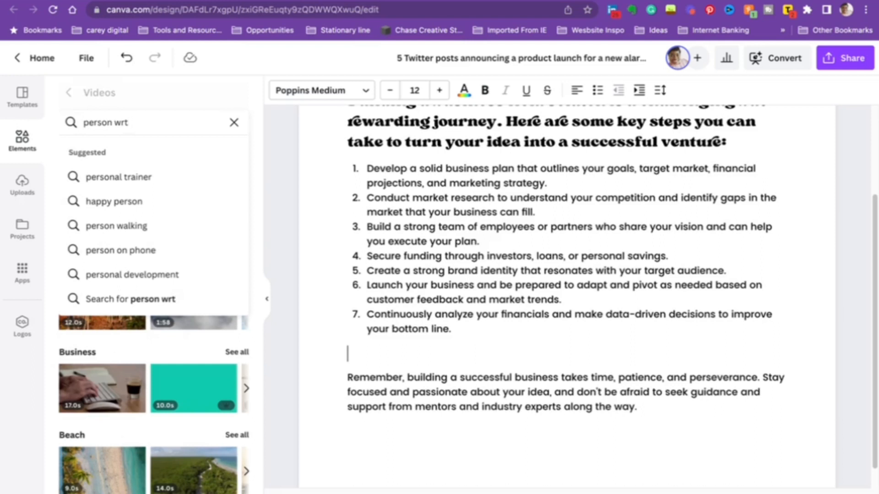
{"action": "key", "text": "BackSpace"}
{"action": "type", "text": "iting"}
{"action": "key", "text": "Return"}
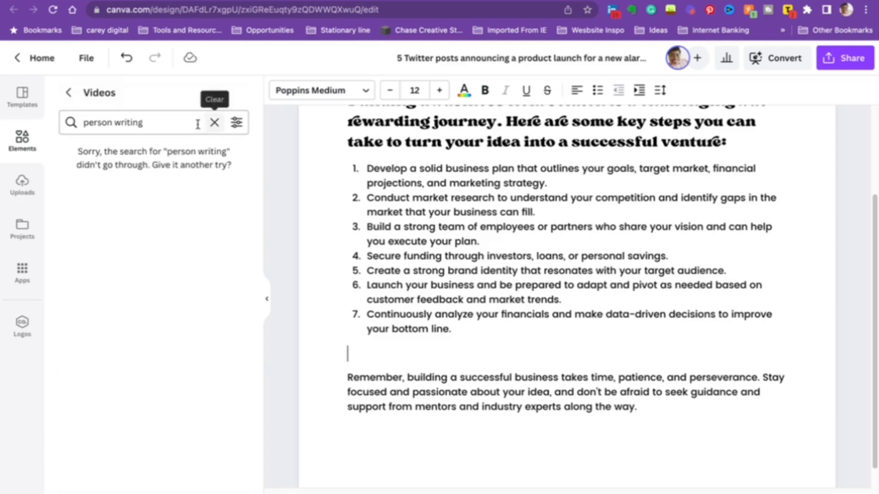
Step: Replace the video search term with "typing" and run the search
{"action": "left_click", "coordinate": [147, 124]}
{"action": "key", "text": "BackSpace"}
{"action": "key", "text": "BackSpace"}
{"action": "key", "text": "BackSpace"}
{"action": "key", "text": "BackSpace"}
{"action": "key", "text": "BackSpace"}
{"action": "key", "text": "BackSpace"}
{"action": "key", "text": "BackSpace"}
{"action": "key", "text": "BackSpace"}
{"action": "key", "text": "BackSpace"}
{"action": "key", "text": "BackSpace"}
{"action": "key", "text": "BackSpace"}
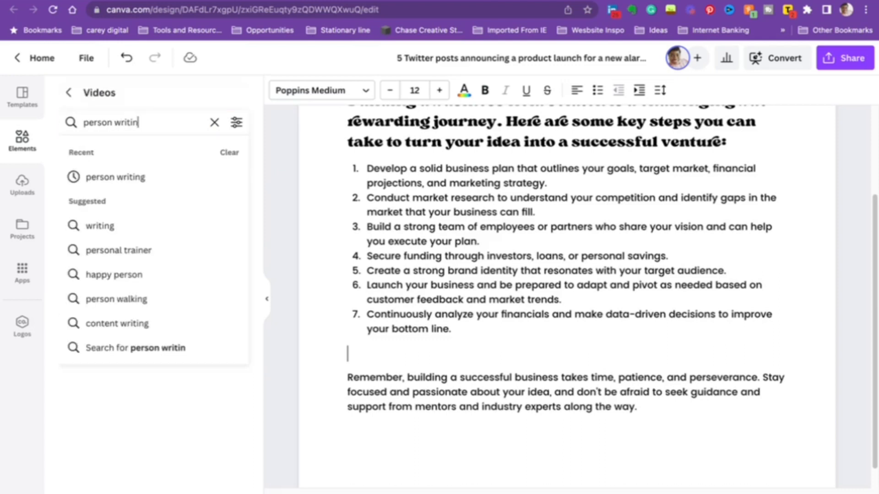
{"action": "key", "text": "BackSpace"}
{"action": "key", "text": "BackSpace"}
{"action": "key", "text": "BackSpace"}
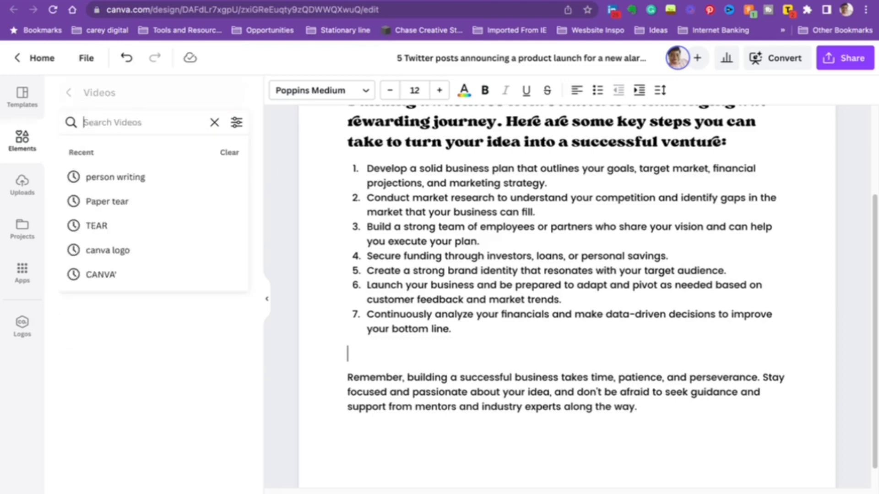
{"action": "type", "text": "typing"}
{"action": "key", "text": "Return"}
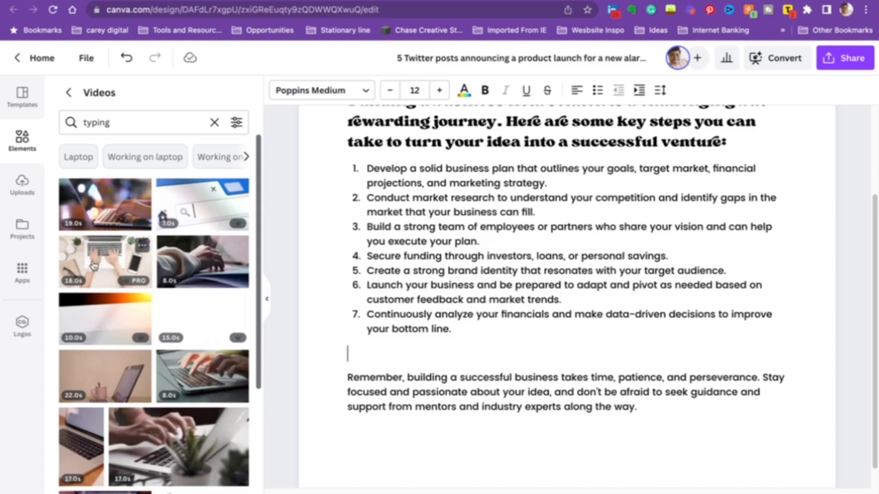
Step: Browse the typing videos and insert the clip of hands on a laptop behind a potted plant
{"action": "scroll", "coordinate": [144, 308], "scroll_direction": "down", "scroll_amount": 10}
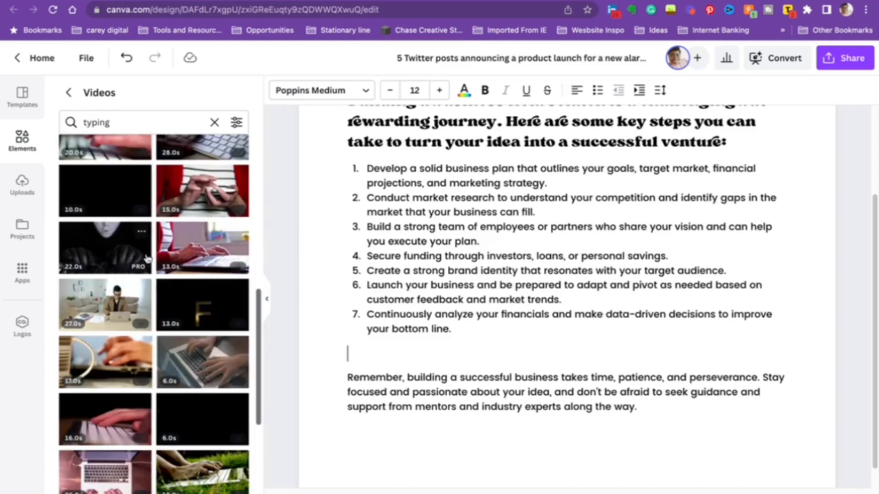
{"action": "scroll", "coordinate": [166, 302], "scroll_direction": "down", "scroll_amount": 10}
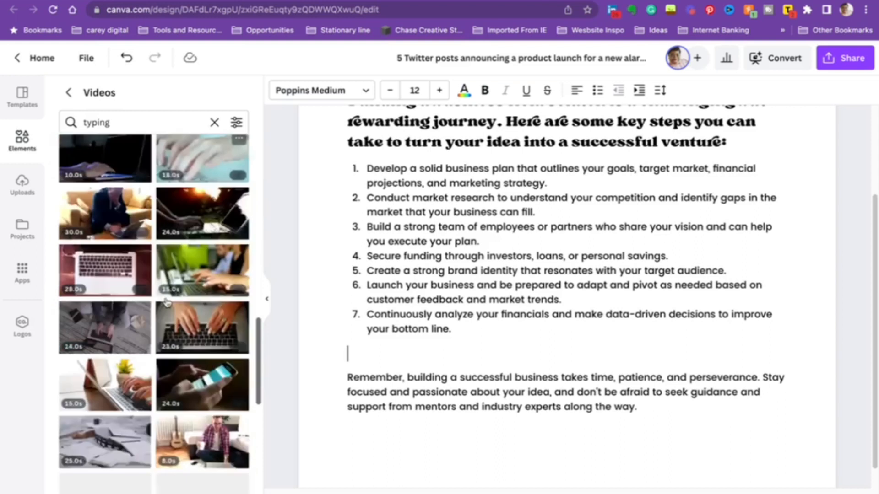
{"action": "scroll", "coordinate": [143, 290], "scroll_direction": "up", "scroll_amount": 10}
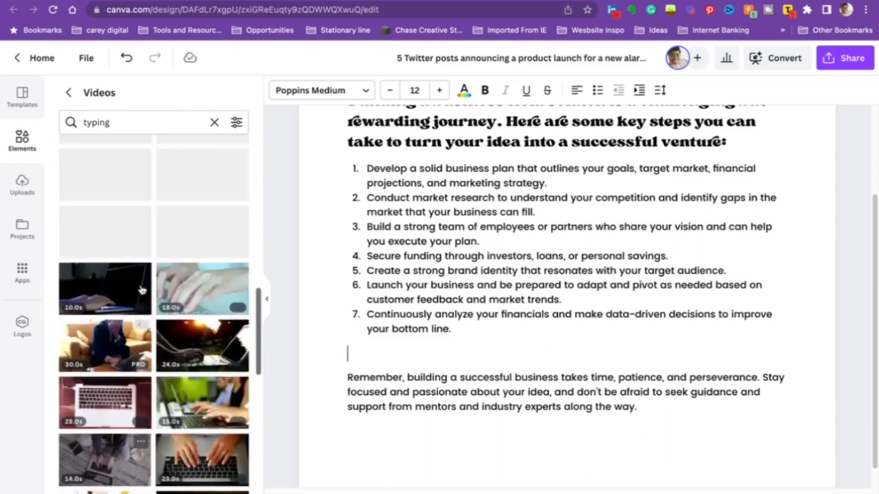
{"action": "scroll", "coordinate": [142, 289], "scroll_direction": "up", "scroll_amount": 3}
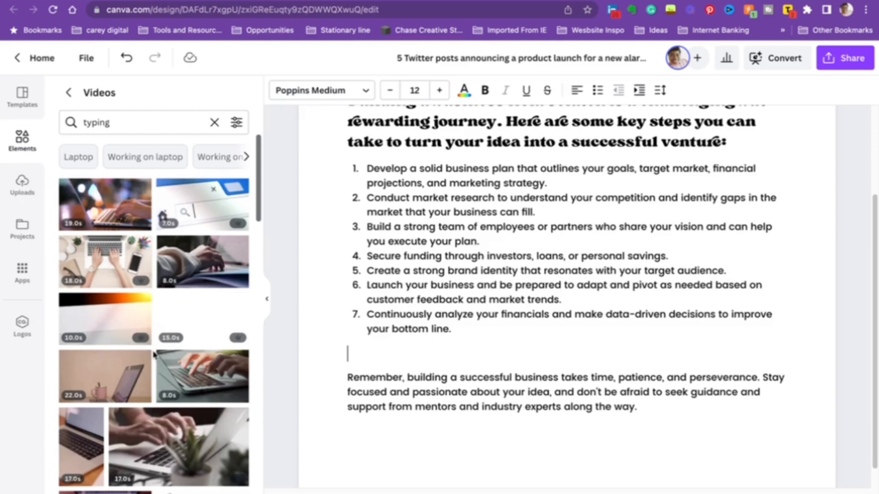
{"action": "scroll", "coordinate": [159, 340], "scroll_direction": "down", "scroll_amount": 1}
{"action": "left_click", "coordinate": [154, 377]}
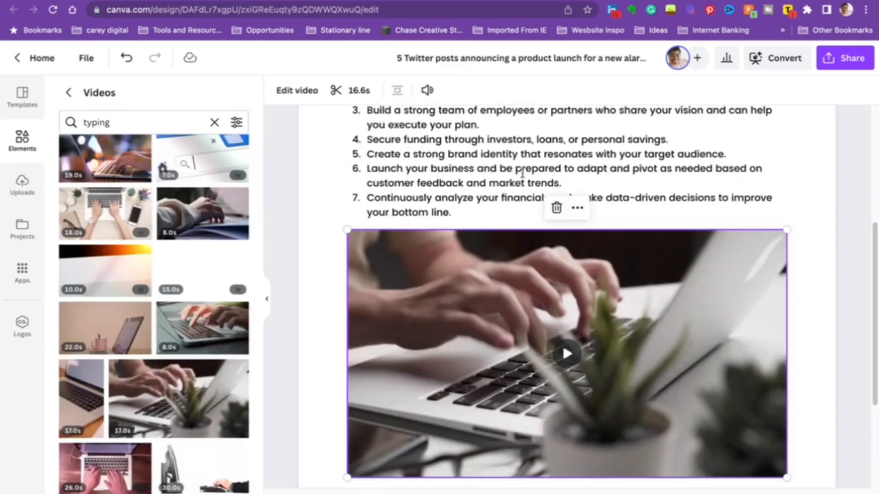
Step: Move the video between the introductory paragraph and the numbered list, and shrink it so it is narrower than the text
{"action": "scroll", "coordinate": [522, 173], "scroll_direction": "up", "scroll_amount": 4}
{"action": "left_click_drag", "start_coordinate": [554, 390], "coordinate": [508, 211]}
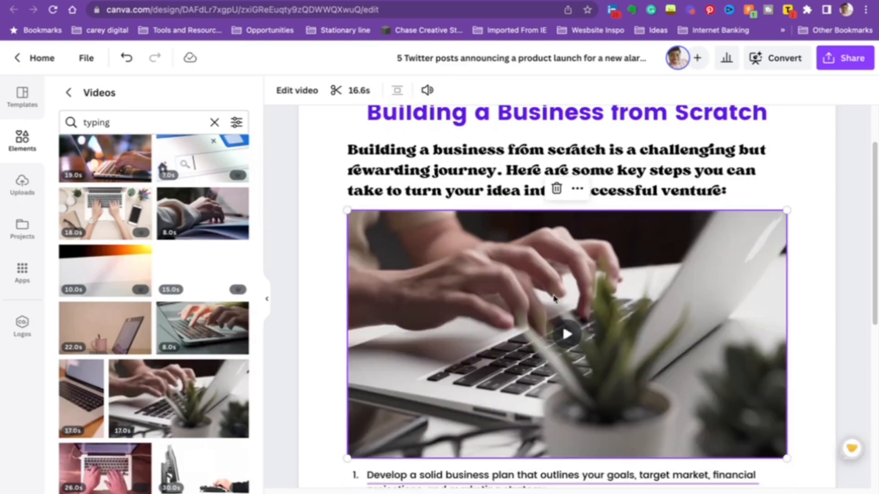
{"action": "scroll", "coordinate": [663, 274], "scroll_direction": "down", "scroll_amount": 2}
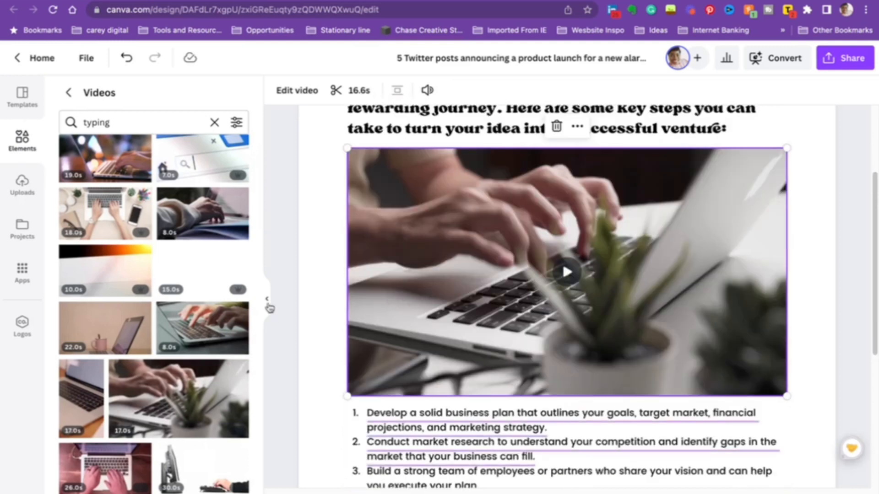
{"action": "left_click", "coordinate": [267, 298]}
{"action": "left_click_drag", "start_coordinate": [237, 148], "coordinate": [277, 147]}
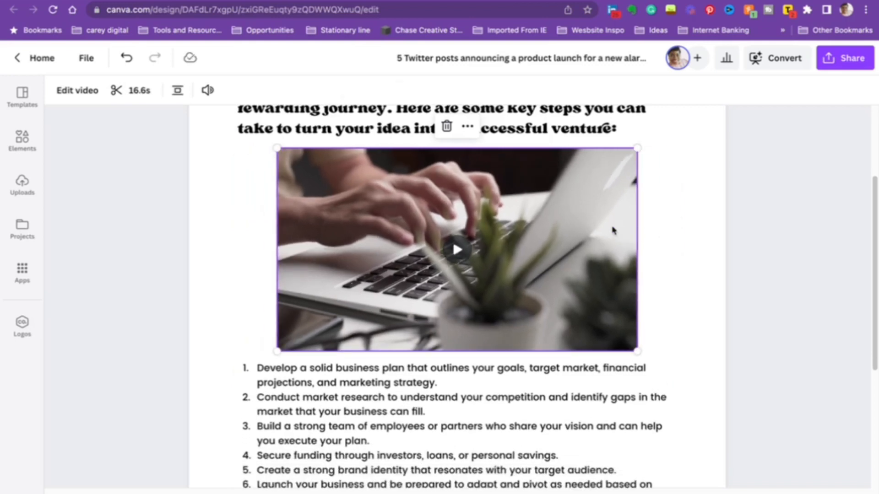
Step: Check the extra options available for the inserted video and review the document layout around it
{"action": "left_click", "coordinate": [467, 128]}
{"action": "key", "text": "Escape"}
{"action": "left_click", "coordinate": [469, 130]}
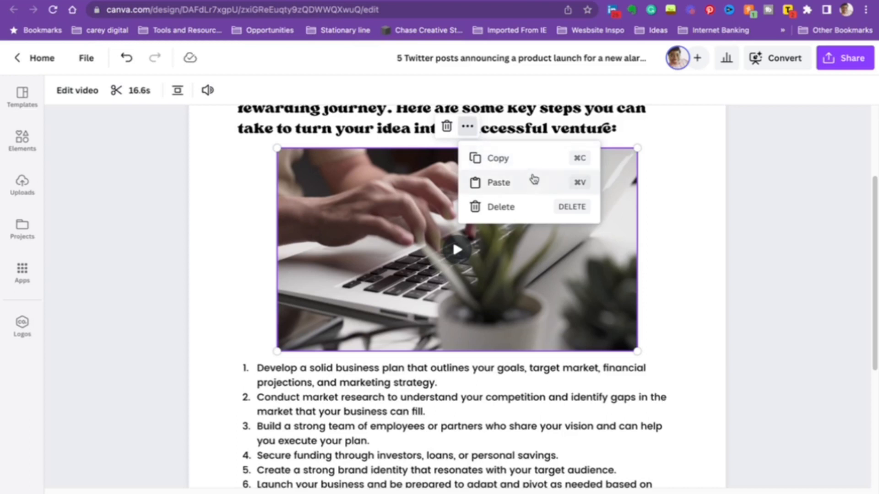
{"action": "left_click", "coordinate": [678, 271]}
{"action": "scroll", "coordinate": [610, 308], "scroll_direction": "down", "scroll_amount": 5}
{"action": "scroll", "coordinate": [611, 308], "scroll_direction": "up", "scroll_amount": 7}
{"action": "left_click", "coordinate": [605, 196]}
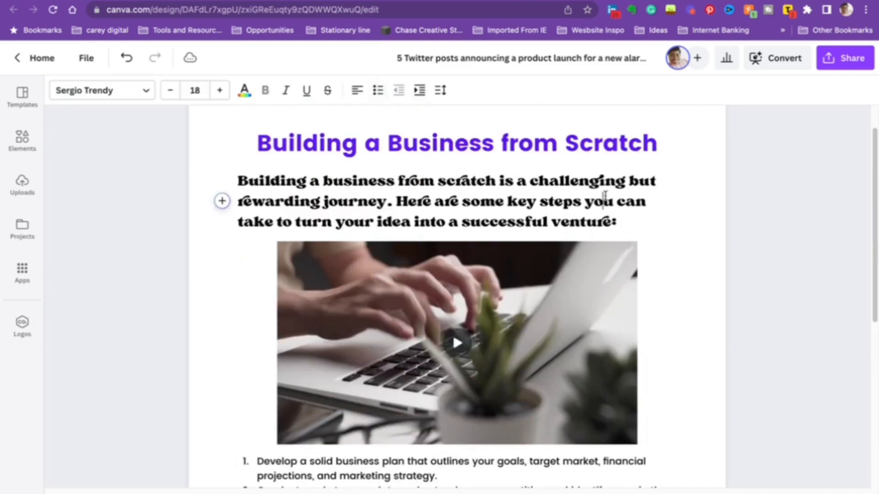
Step: Start a new embedded design at the empty line above the closing paragraph and browse its banner templates
{"action": "scroll", "coordinate": [595, 256], "scroll_direction": "down", "scroll_amount": 7}
{"action": "left_click", "coordinate": [414, 325]}
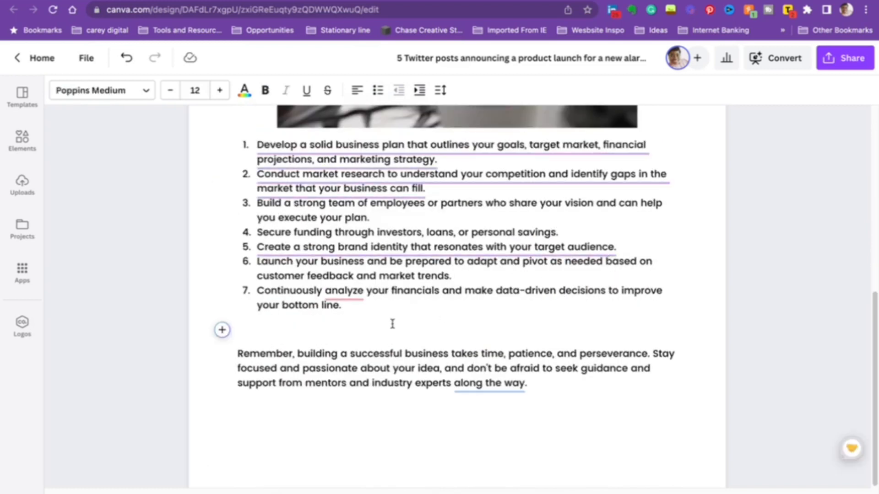
{"action": "left_click", "coordinate": [222, 330]}
{"action": "scroll", "coordinate": [339, 434], "scroll_direction": "down", "scroll_amount": 5}
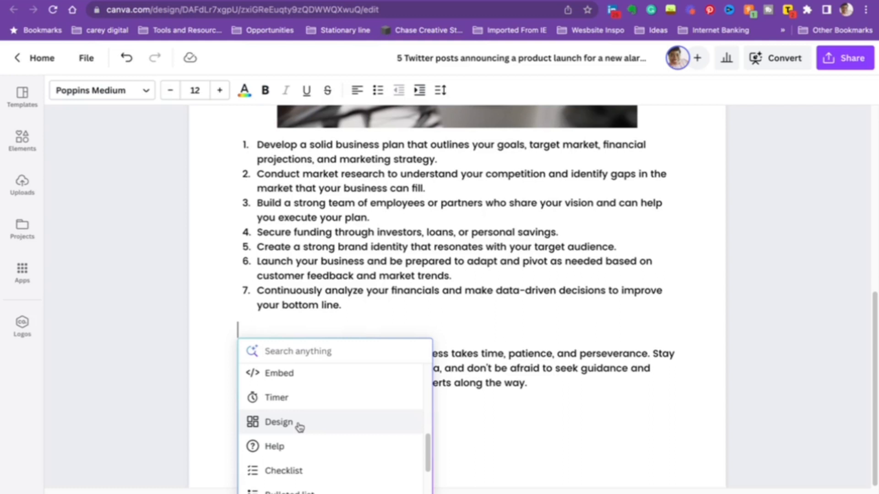
{"action": "left_click", "coordinate": [298, 426]}
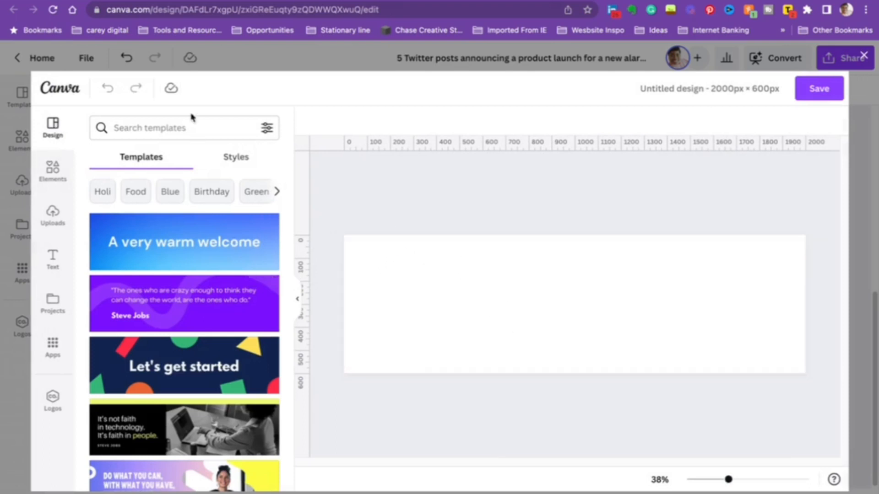
{"action": "scroll", "coordinate": [218, 288], "scroll_direction": "down", "scroll_amount": 10}
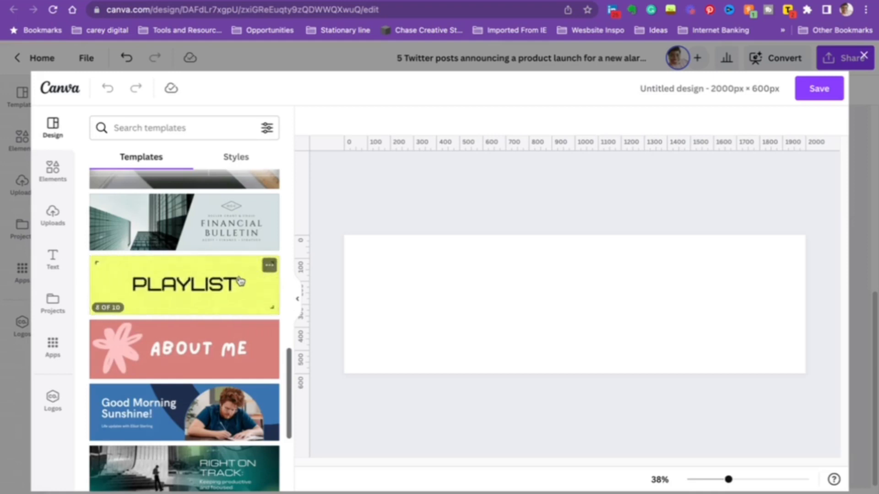
Step: Apply the first page of the project "Copy of Beige Brown Minimalist Year in Review Carousel Instagram Post" and shift its laptop photo slightly left
{"action": "left_click", "coordinate": [54, 306]}
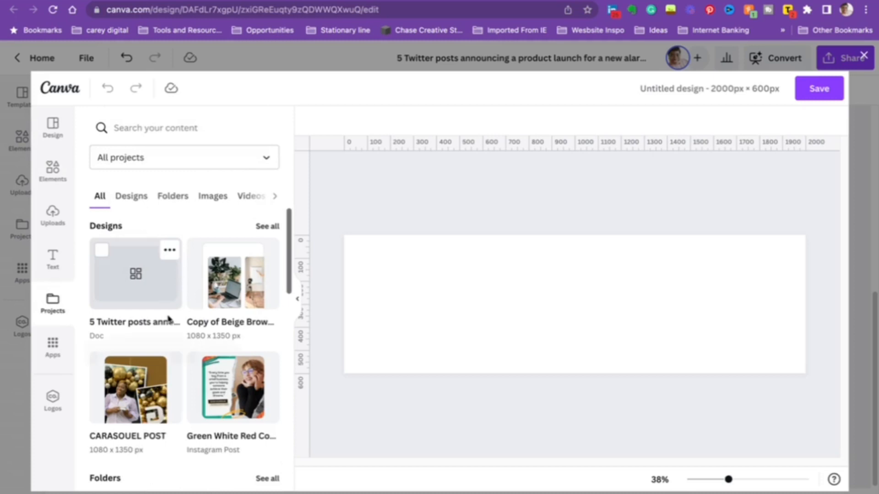
{"action": "left_click", "coordinate": [241, 269]}
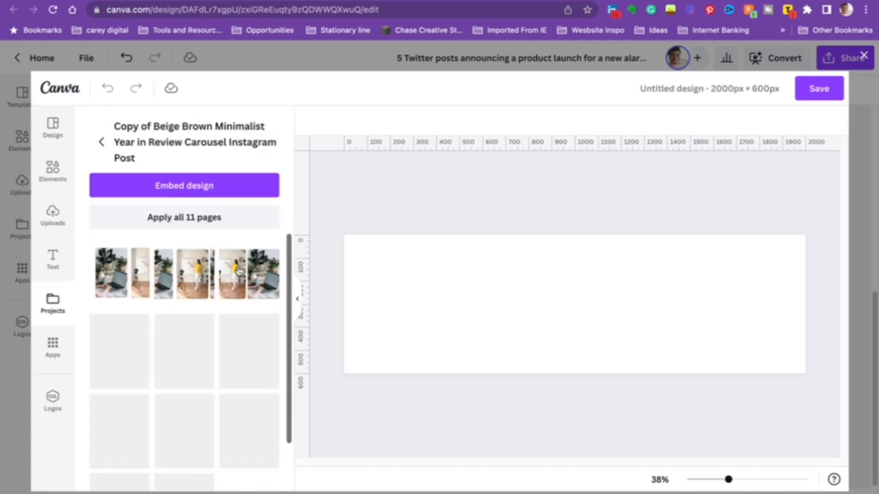
{"action": "left_click", "coordinate": [128, 280]}
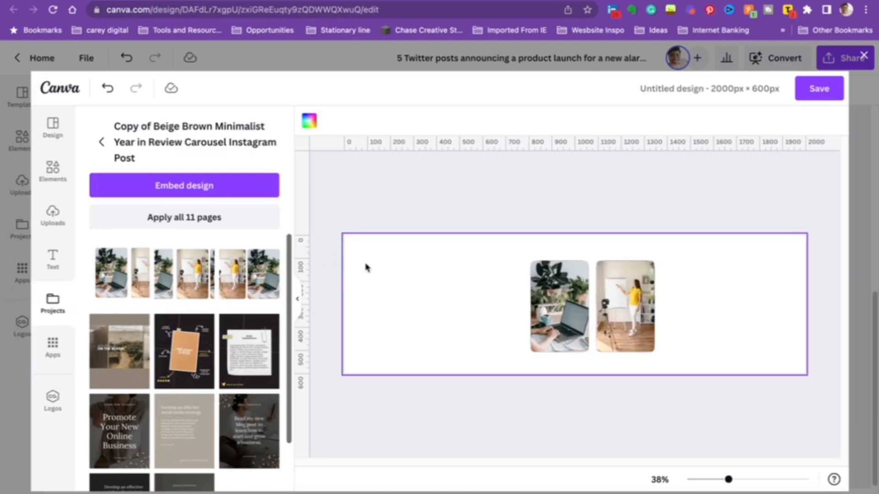
{"action": "left_click_drag", "start_coordinate": [562, 283], "coordinate": [548, 284]}
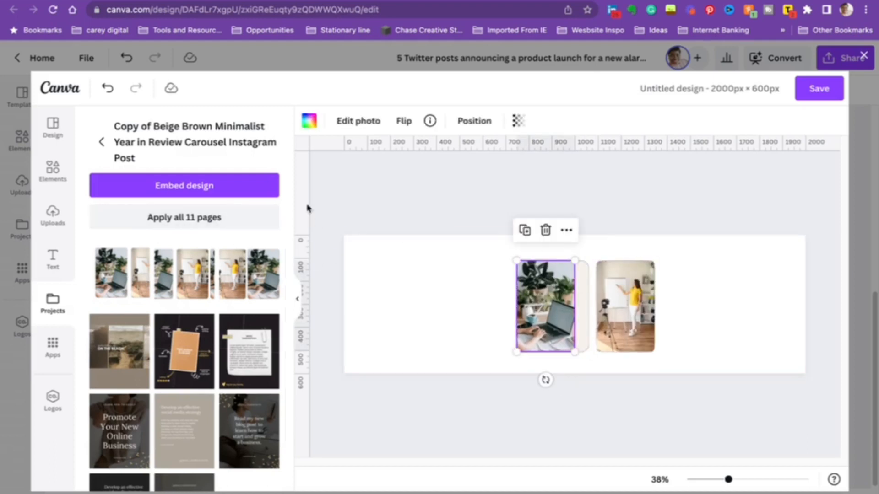
Step: Undo the laptop photo's shift and rearrange the two photos side by side mid-banner, with the whiteboard photo first
{"action": "left_click", "coordinate": [108, 88]}
{"action": "left_click_drag", "start_coordinate": [722, 298], "coordinate": [572, 308]}
{"action": "left_click_drag", "start_coordinate": [625, 306], "coordinate": [458, 306]}
{"action": "key", "text": "ctrl+z"}
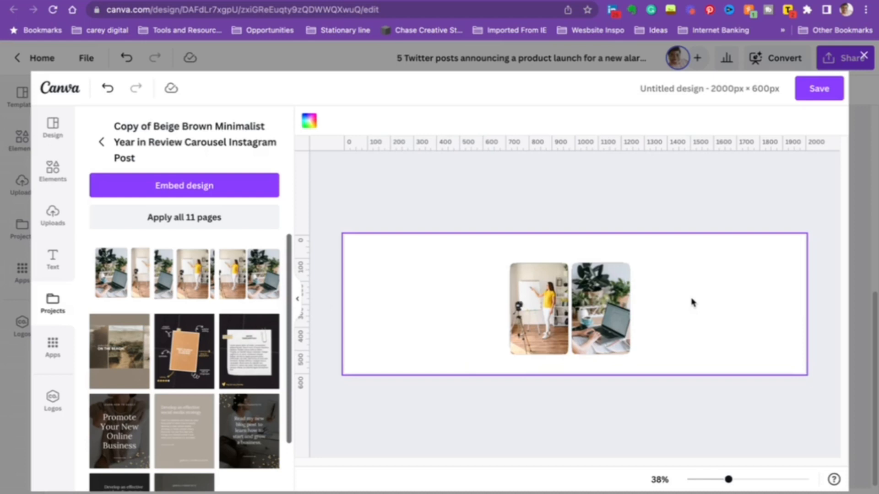
Step: Duplicate the photo pair twice to make an evenly spaced row of three pairs across the banner, and save the design
{"action": "left_click_drag", "start_coordinate": [703, 307], "coordinate": [531, 309]}
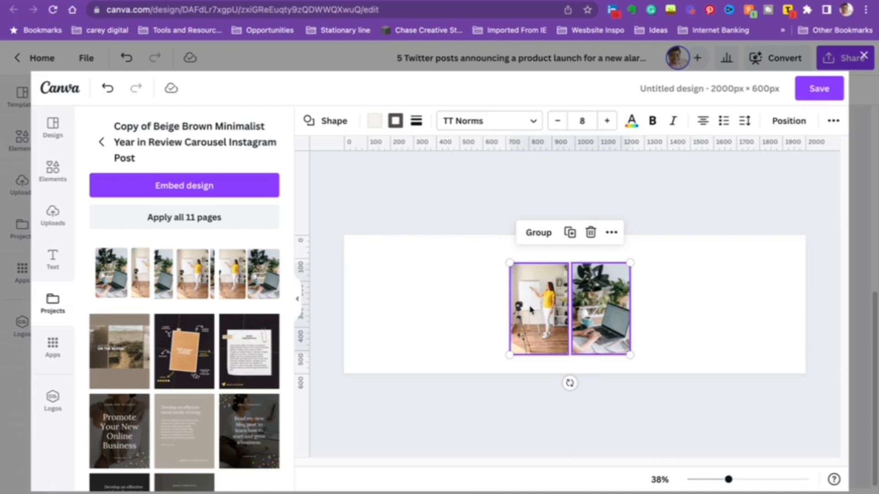
{"action": "key", "text": "super+d"}
{"action": "left_click_drag", "start_coordinate": [555, 328], "coordinate": [425, 306]}
{"action": "key", "text": "super+d"}
{"action": "left_click", "coordinate": [802, 88]}
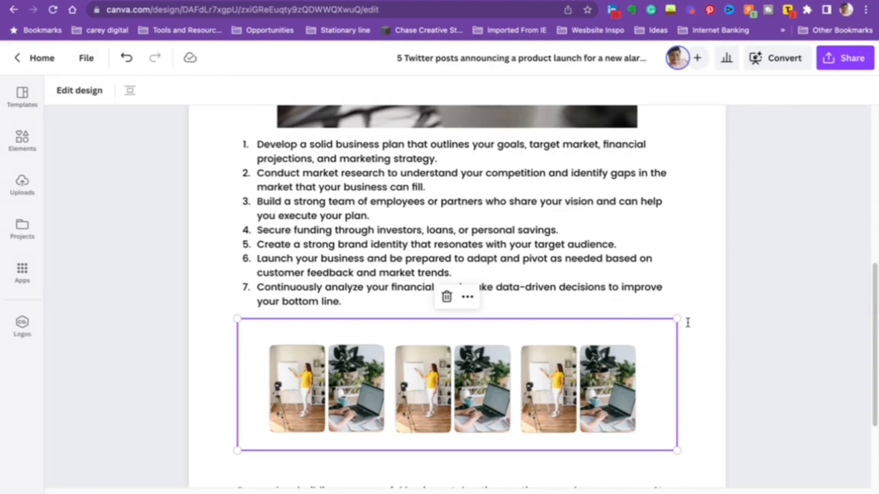
Step: Reopen the embedded photo banner below the numbered list for editing
{"action": "left_click", "coordinate": [685, 320]}
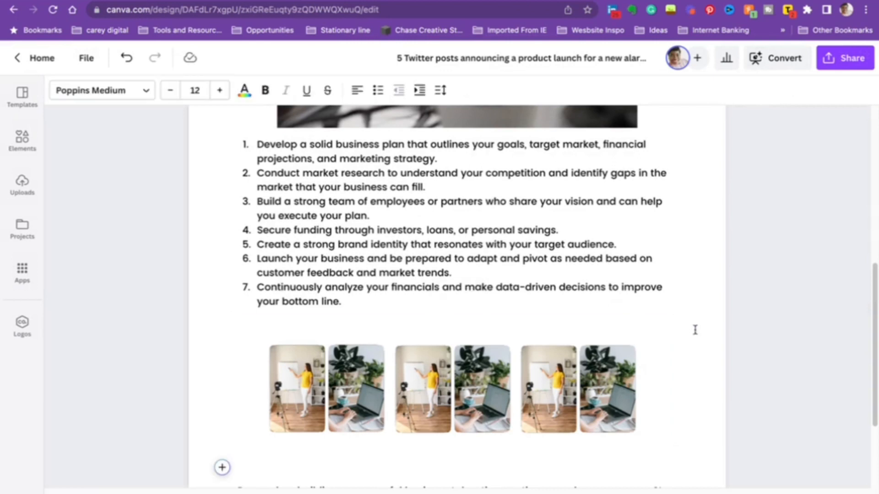
{"action": "left_click", "coordinate": [669, 394]}
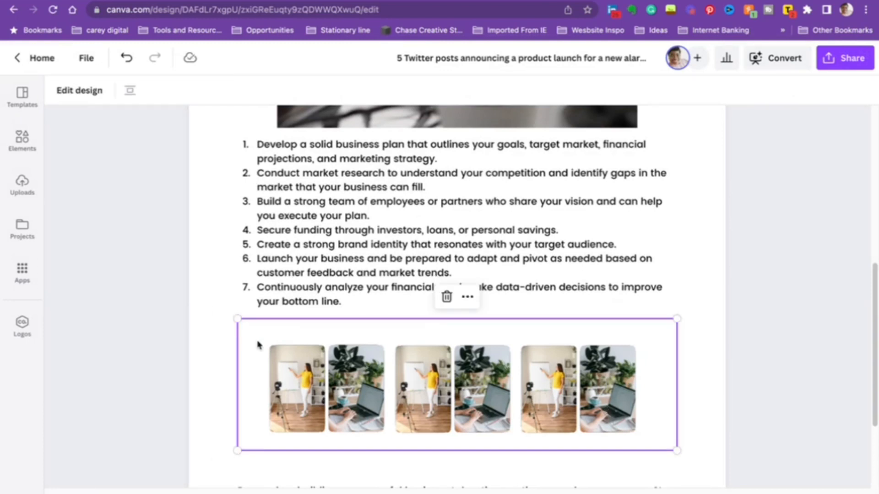
{"action": "left_click", "coordinate": [467, 297]}
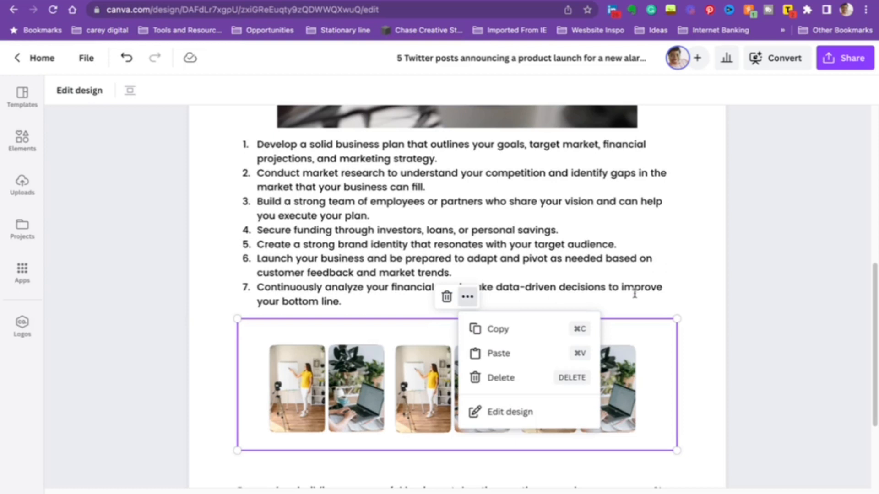
{"action": "left_click", "coordinate": [488, 418]}
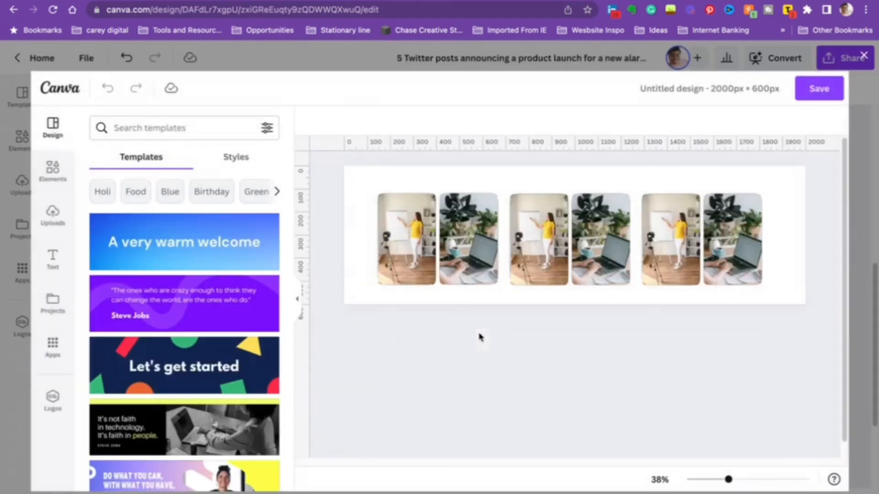
Step: Try yellow, dark brown and light grey photo colours as the banner background, and settle on light beige
{"action": "left_click", "coordinate": [530, 242]}
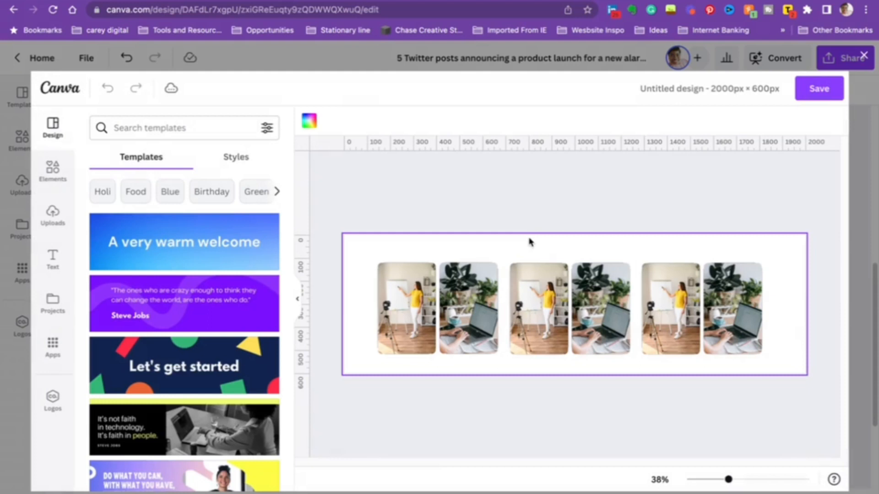
{"action": "left_click", "coordinate": [310, 121]}
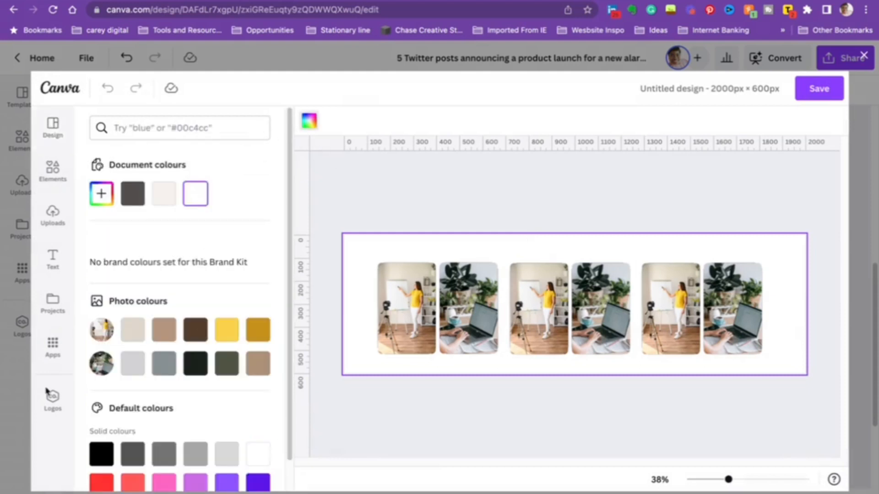
{"action": "left_click", "coordinate": [226, 331]}
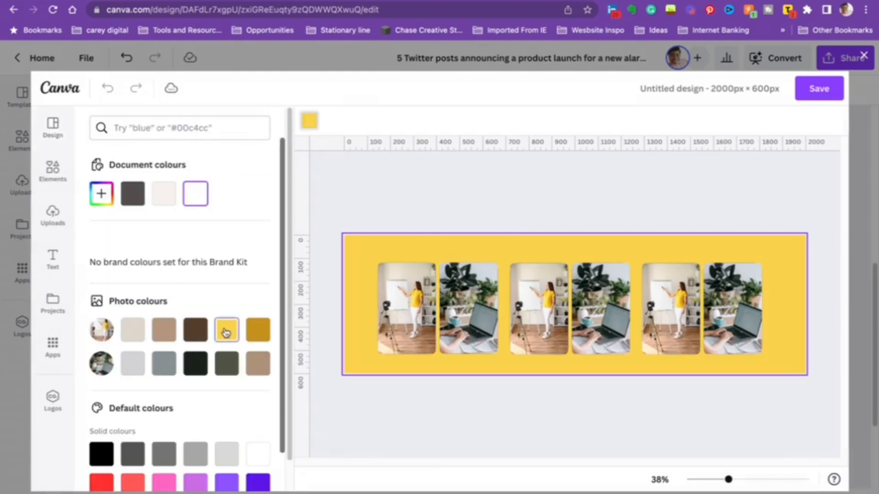
{"action": "left_click", "coordinate": [258, 331]}
{"action": "left_click", "coordinate": [134, 338]}
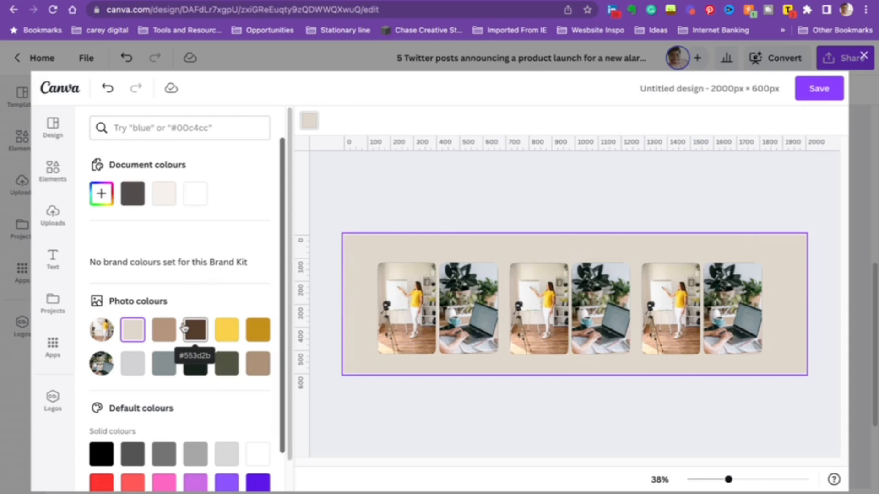
{"action": "left_click", "coordinate": [199, 328]}
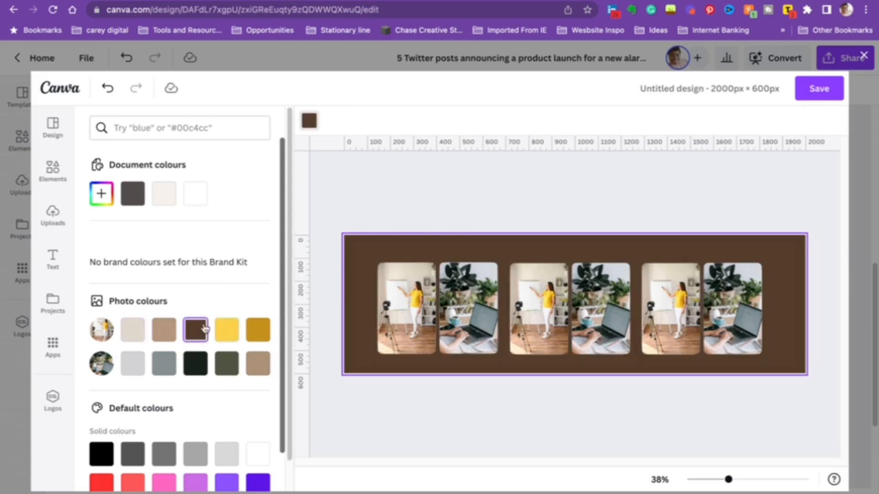
{"action": "left_click", "coordinate": [134, 366]}
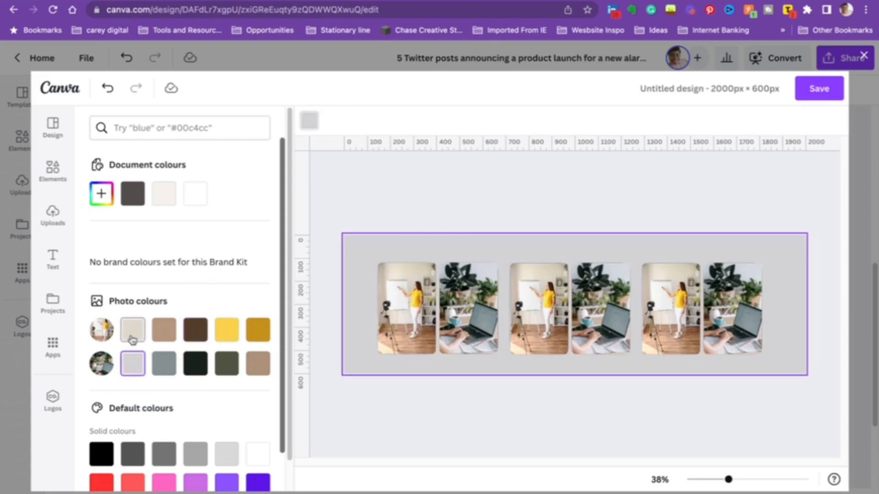
{"action": "left_click", "coordinate": [132, 331]}
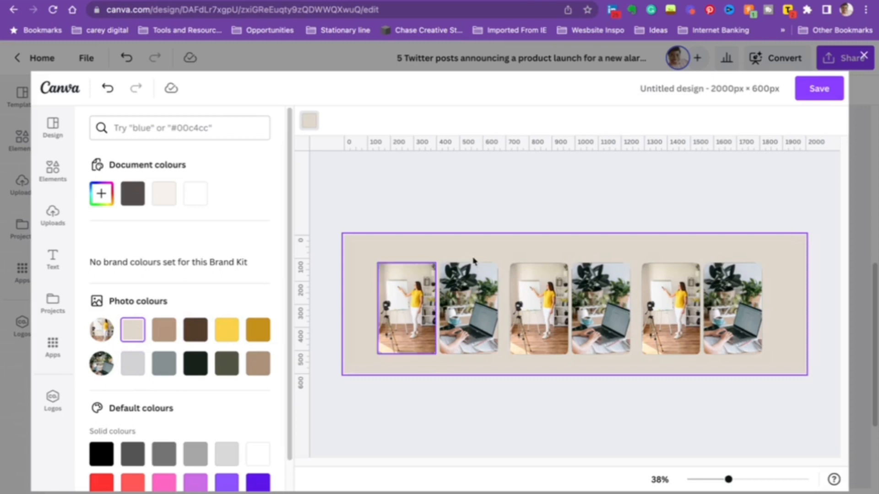
Step: Name the embedded design "BLOG POST GRAPHIC 1" and save it back into the document
{"action": "left_click", "coordinate": [738, 94]}
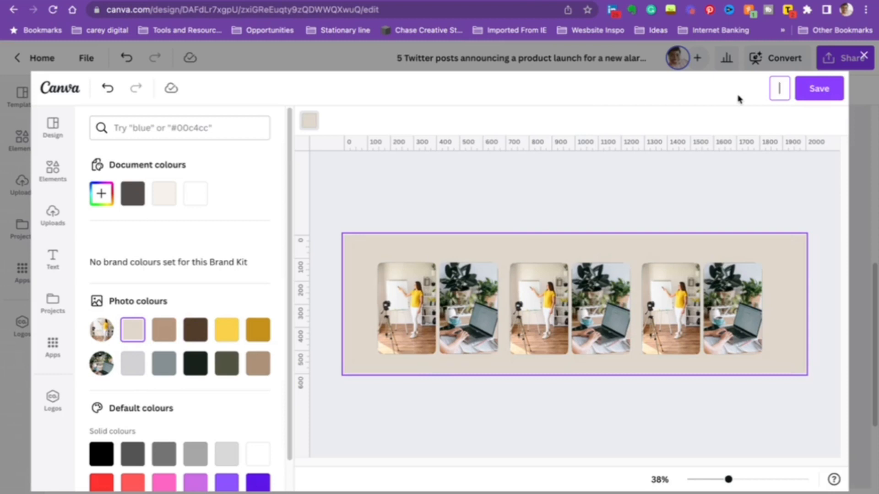
{"action": "type", "text": "BLOG POST "}
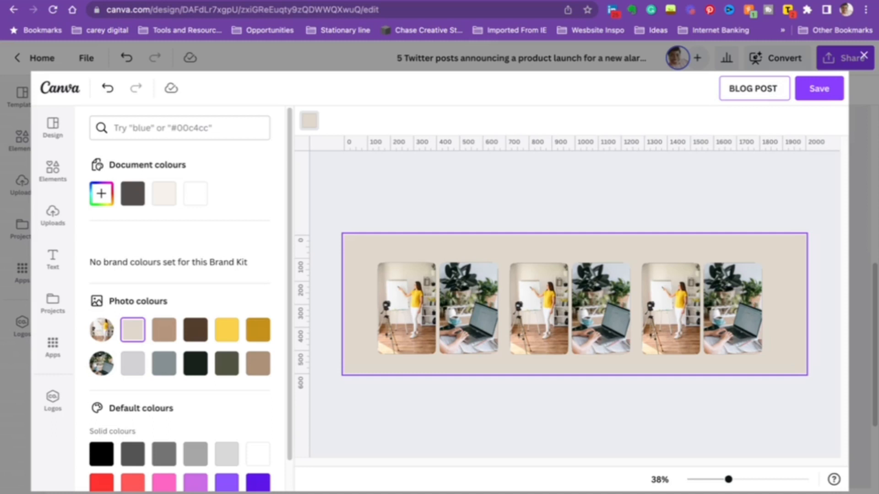
{"action": "type", "text": "GRA"}
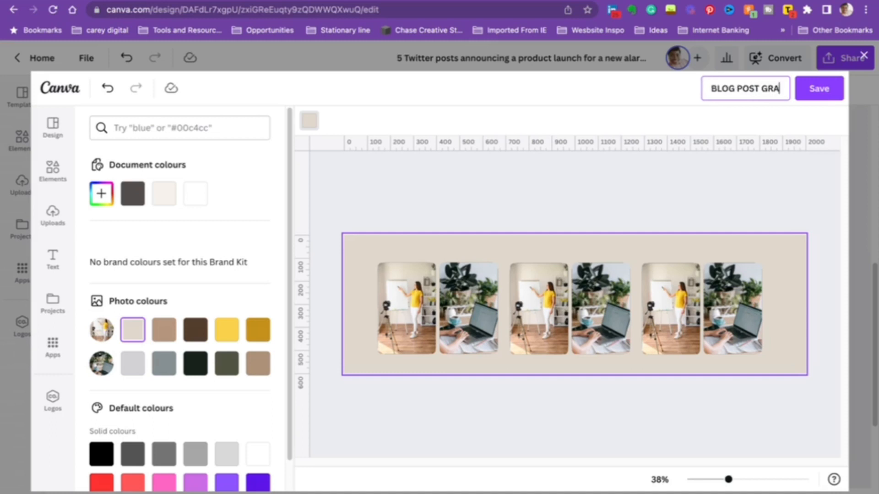
{"action": "type", "text": "PHIC 1"}
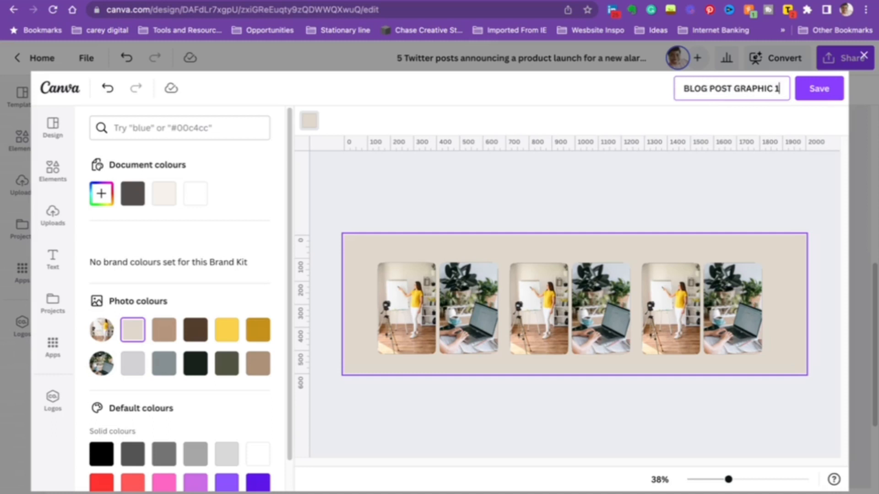
{"action": "key", "text": "Return"}
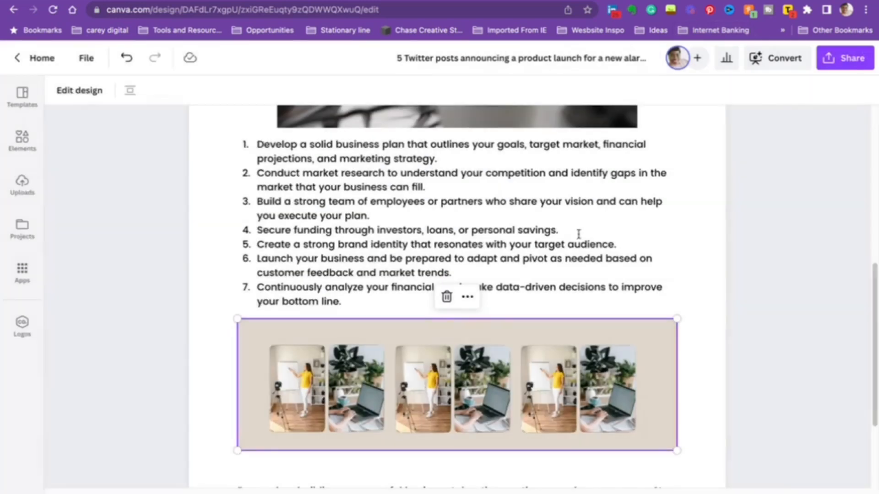
Step: Review how the recoloured banner sits between the numbered list and closing paragraph, and look over the rest of the document
{"action": "left_click", "coordinate": [665, 275]}
{"action": "left_click", "coordinate": [422, 334]}
{"action": "scroll", "coordinate": [430, 294], "scroll_direction": "up", "scroll_amount": 4}
{"action": "scroll", "coordinate": [455, 319], "scroll_direction": "down", "scroll_amount": 7}
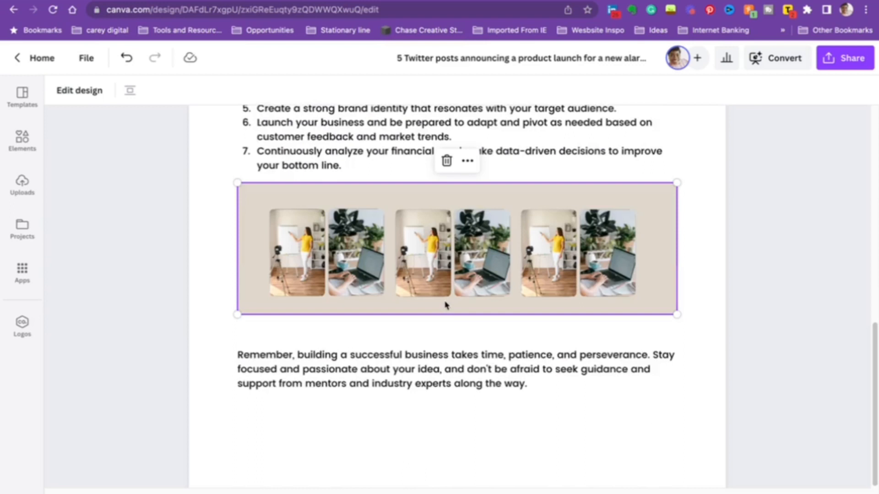
{"action": "scroll", "coordinate": [445, 306], "scroll_direction": "up", "scroll_amount": 10}
{"action": "scroll", "coordinate": [444, 300], "scroll_direction": "down", "scroll_amount": 9}
{"action": "scroll", "coordinate": [446, 304], "scroll_direction": "up", "scroll_amount": 10}
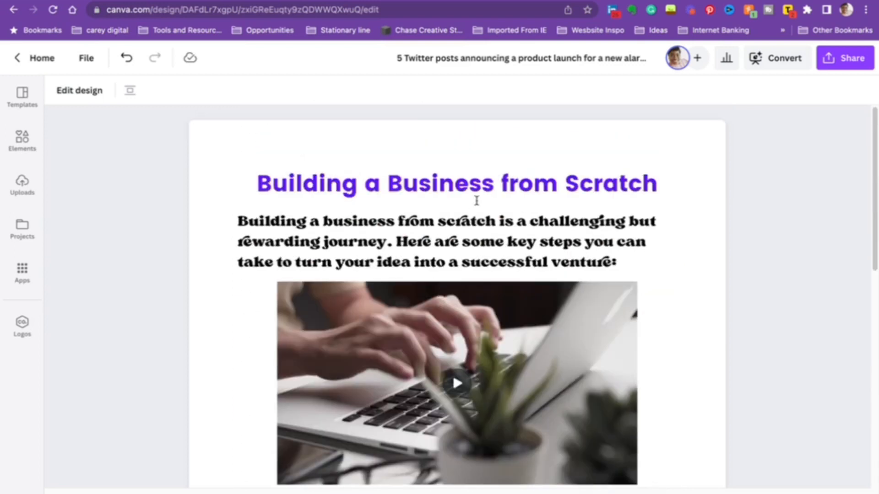
Step: Start a new embedded design at the document's title line and apply the green "Crafting a Good Blog Post" banner template
{"action": "left_click", "coordinate": [224, 183]}
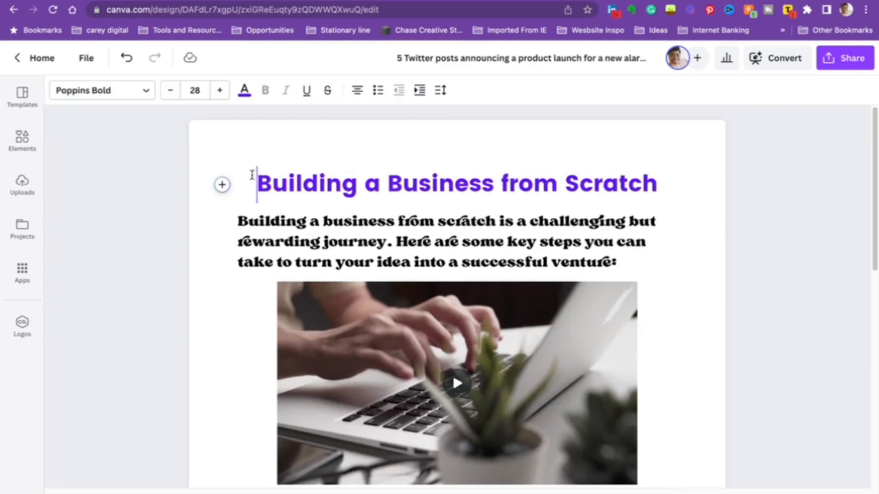
{"action": "left_click", "coordinate": [223, 184]}
{"action": "scroll", "coordinate": [339, 293], "scroll_direction": "down", "scroll_amount": 8}
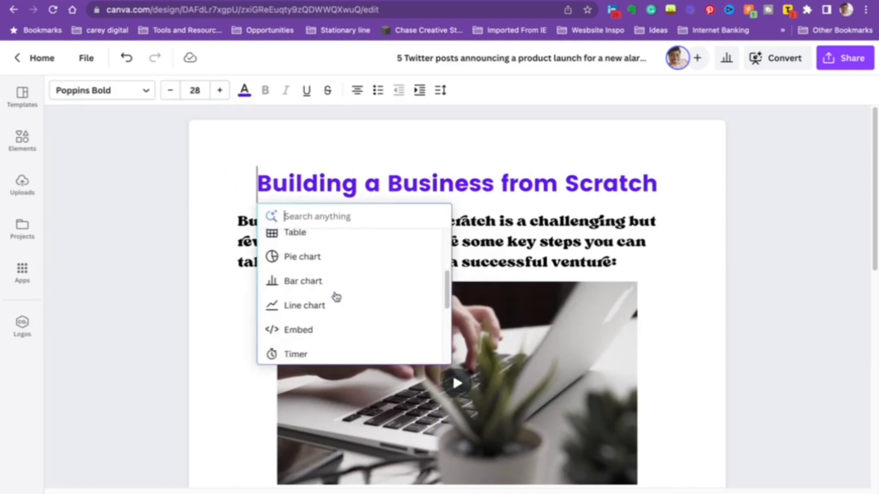
{"action": "left_click", "coordinate": [304, 260]}
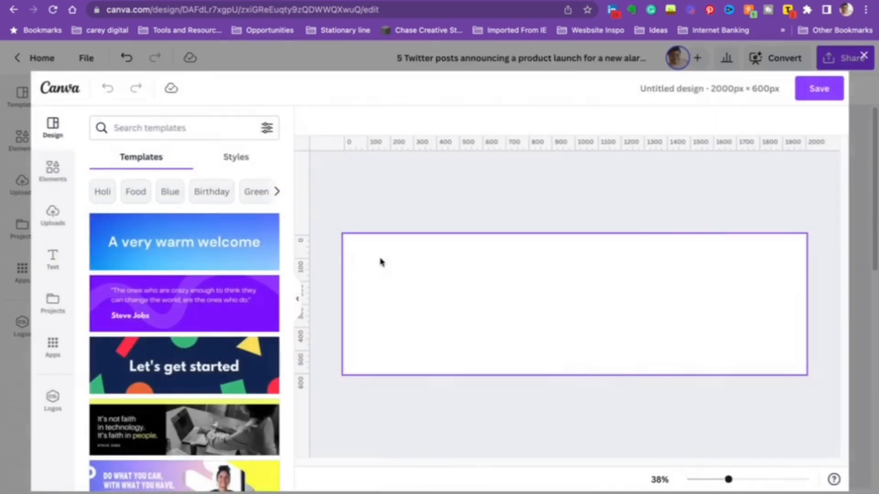
{"action": "scroll", "coordinate": [208, 349], "scroll_direction": "down", "scroll_amount": 10}
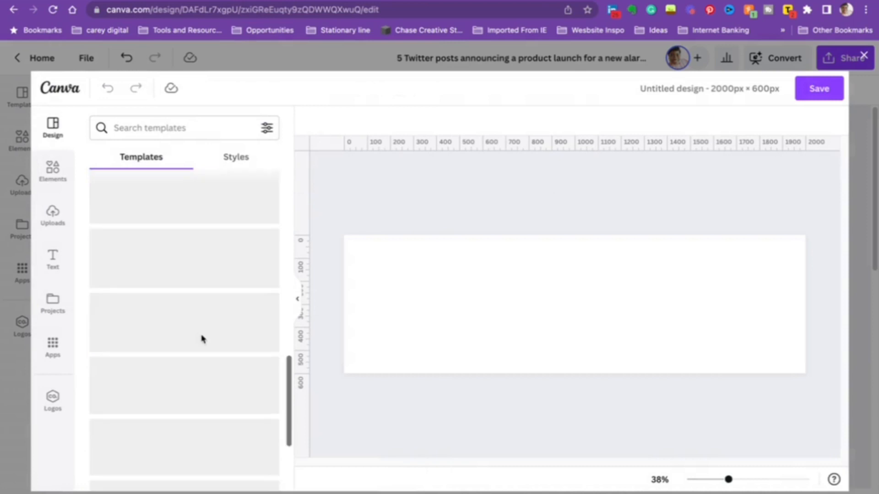
{"action": "scroll", "coordinate": [198, 346], "scroll_direction": "down", "scroll_amount": 4}
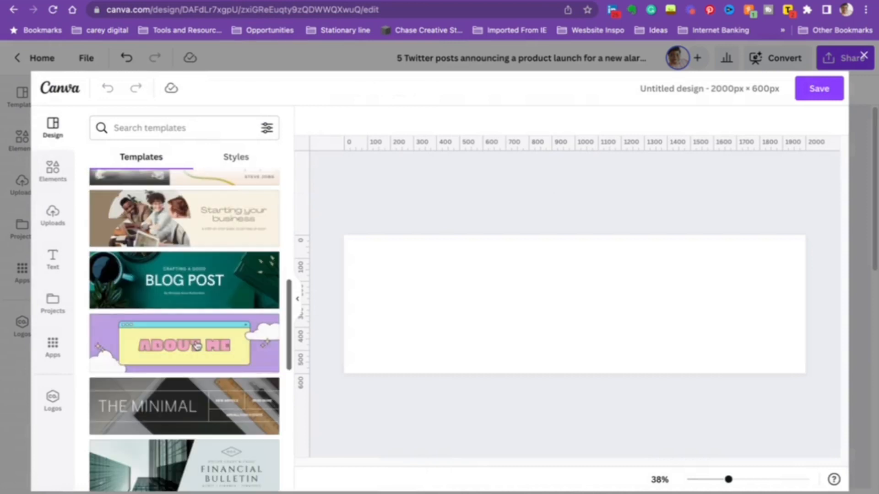
{"action": "left_click", "coordinate": [263, 288]}
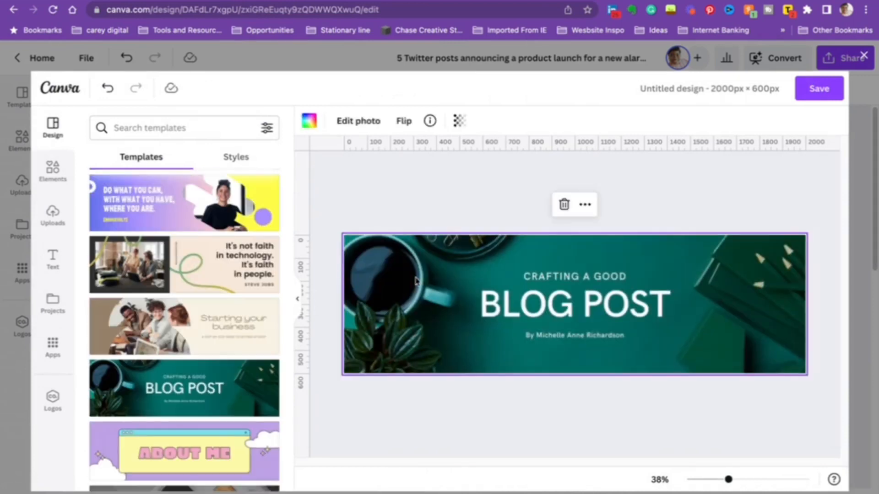
{"action": "scroll", "coordinate": [194, 322], "scroll_direction": "down", "scroll_amount": 1}
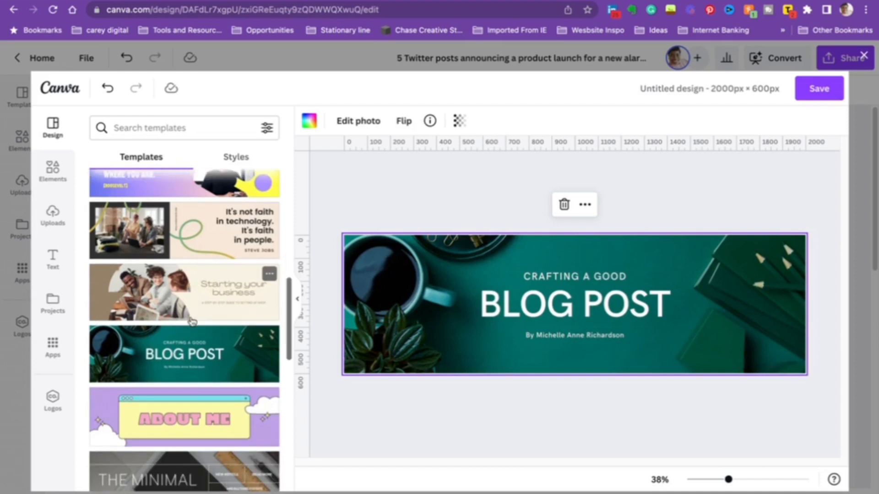
Step: Replace the banner's small upper line with "HOW TO BUILD A BUSINESS FROM"
{"action": "left_click", "coordinate": [525, 298]}
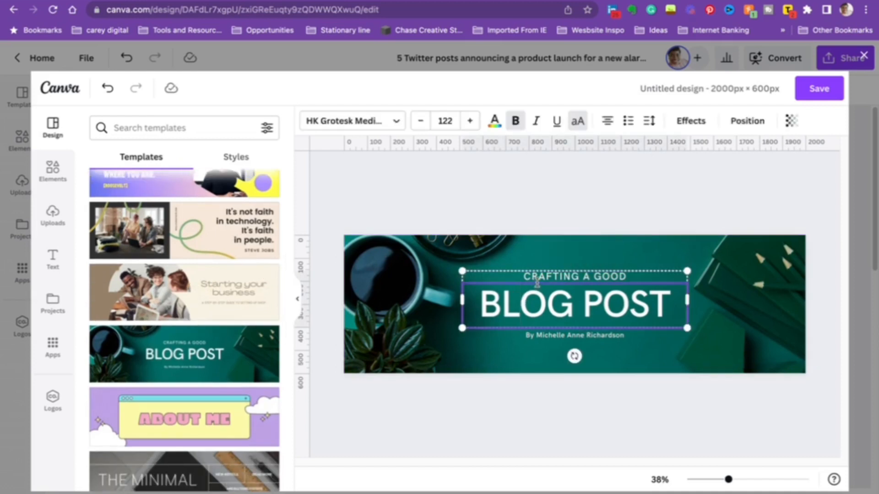
{"action": "left_click", "coordinate": [526, 277]}
{"action": "left_click", "coordinate": [526, 279]}
{"action": "left_click", "coordinate": [527, 284]}
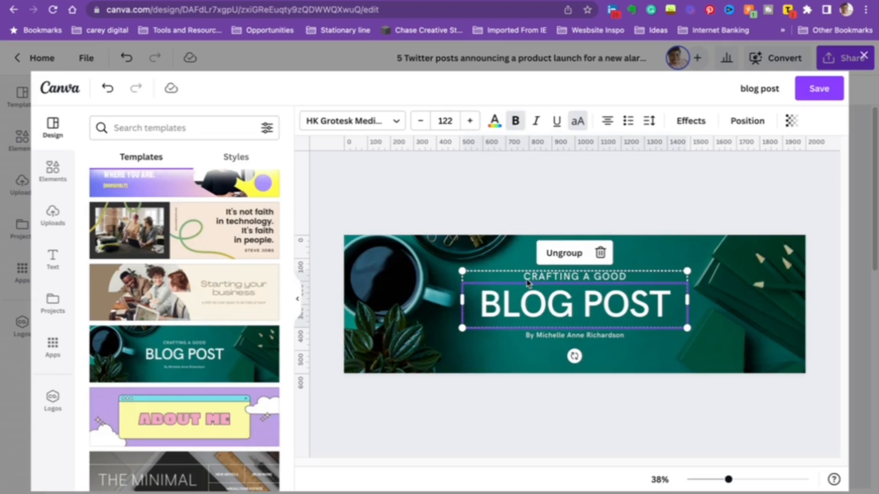
{"action": "double_click", "coordinate": [527, 278]}
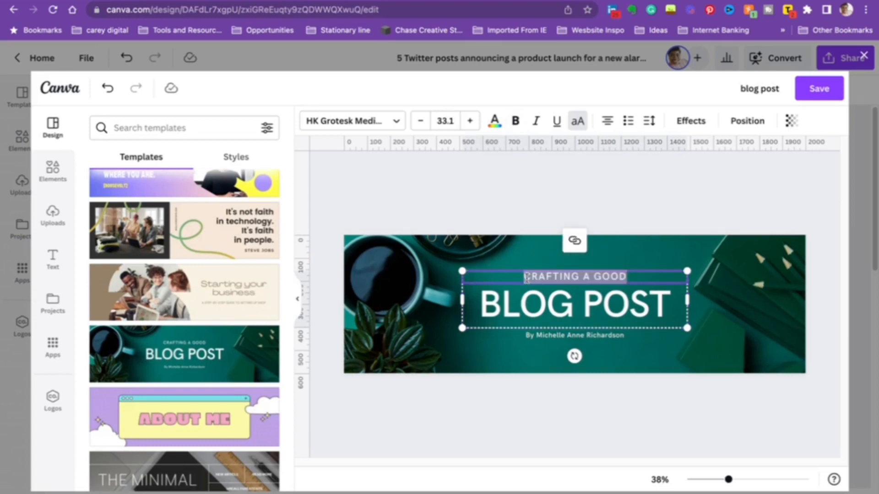
{"action": "type", "text": "HOW TO BUILD A BUSINESS FROM"}
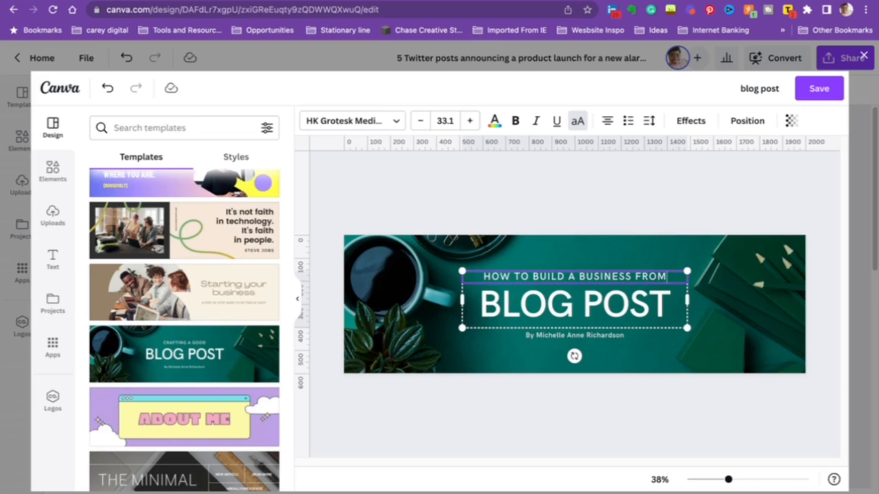
Step: Replace the banner's large heading with "SCRATCH"
{"action": "left_click", "coordinate": [570, 292]}
{"action": "key", "text": "ctrl+a"}
{"action": "type", "text": "SCA"}
{"action": "key", "text": "BackSpace"}
{"action": "type", "text": "RATCH"}
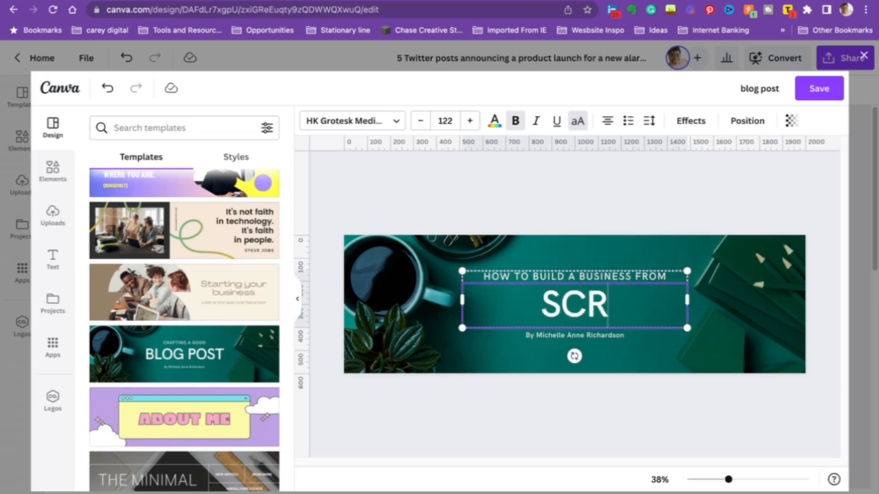
Step: Replace the author's name in the banner's byline with "Carey Digital", keeping the word "By"
{"action": "left_click", "coordinate": [603, 335]}
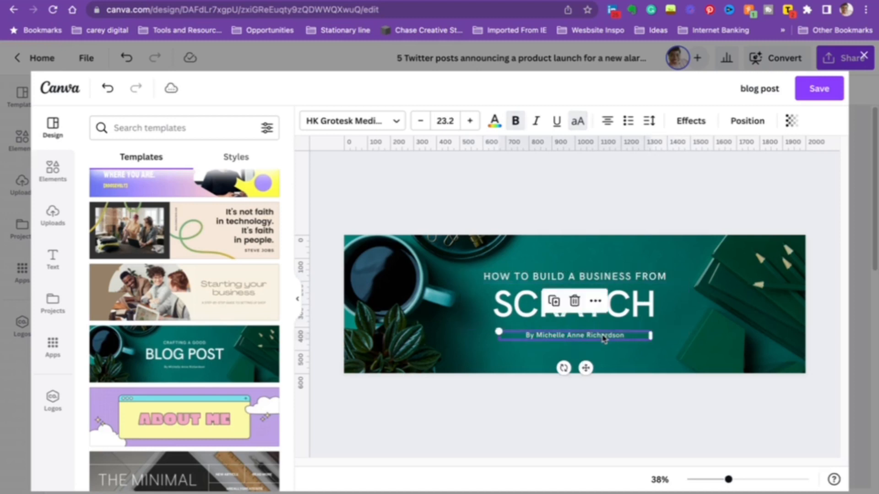
{"action": "double_click", "coordinate": [629, 335]}
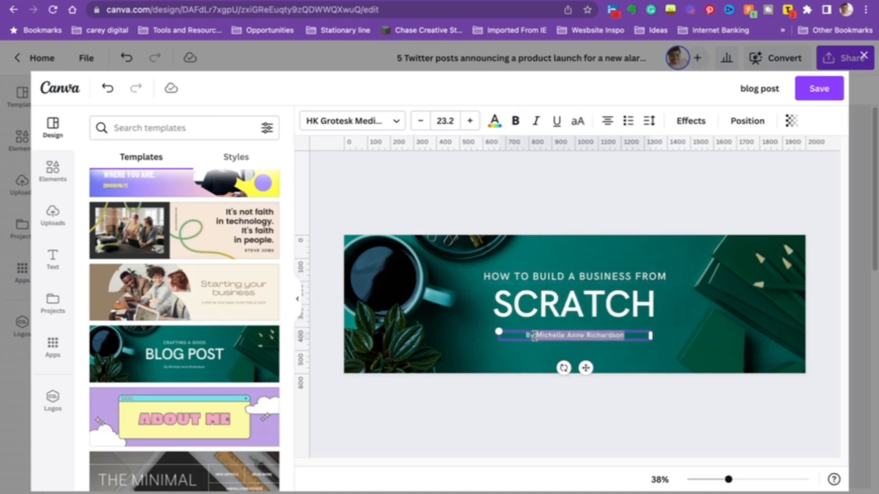
{"action": "type", "text": "Carey Digital"}
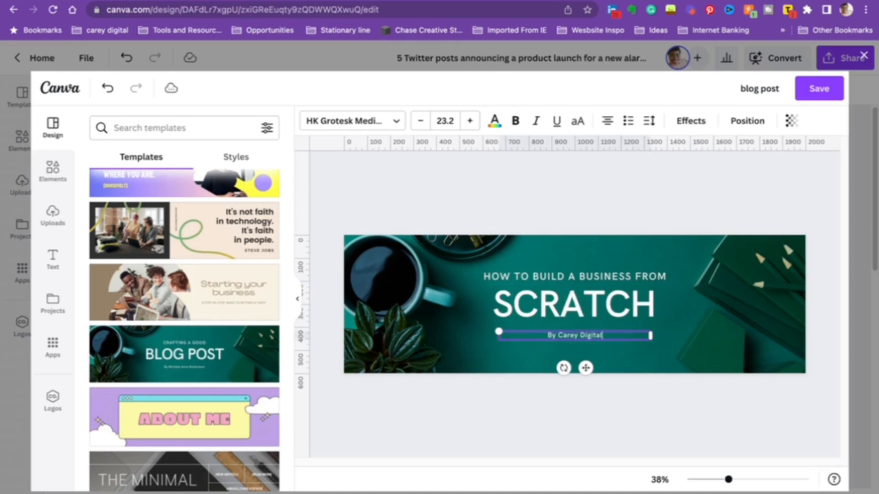
Step: Delete the green photo background from the banner
{"action": "left_click", "coordinate": [644, 242]}
{"action": "key", "text": "Delete"}
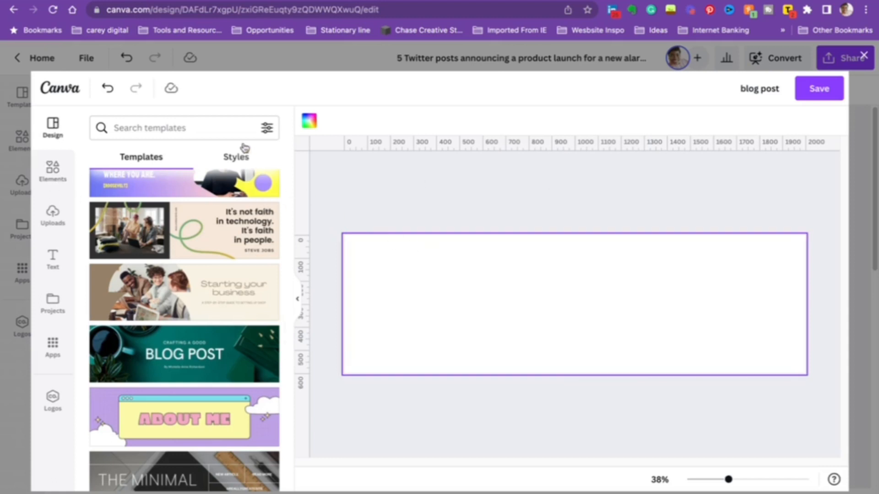
{"action": "left_click", "coordinate": [108, 88]}
{"action": "key", "text": "Delete"}
Step: Search the elements for "business", show all photo results and narrow them with the "Small business" suggestion
{"action": "left_click", "coordinate": [69, 167]}
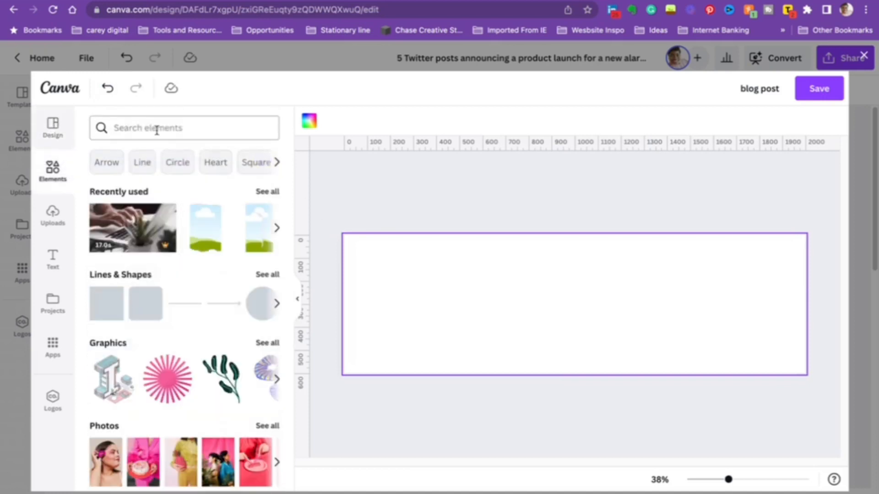
{"action": "left_click", "coordinate": [157, 128]}
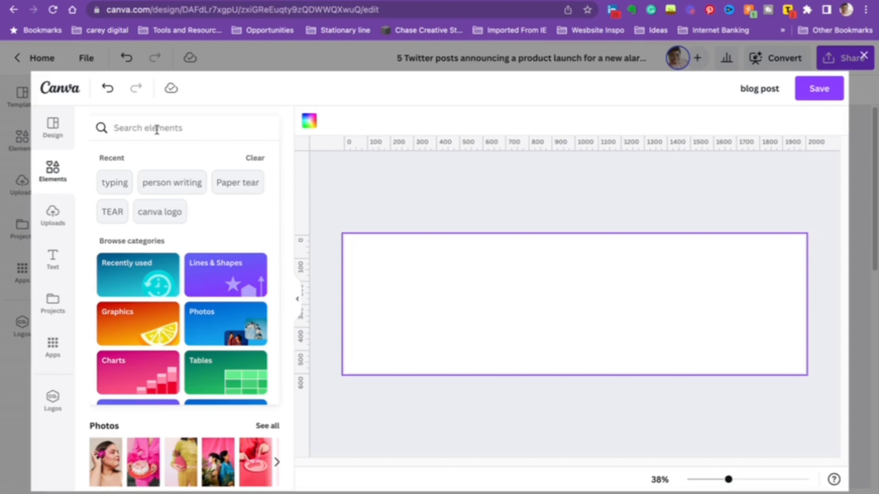
{"action": "type", "text": "business"}
{"action": "key", "text": "Return"}
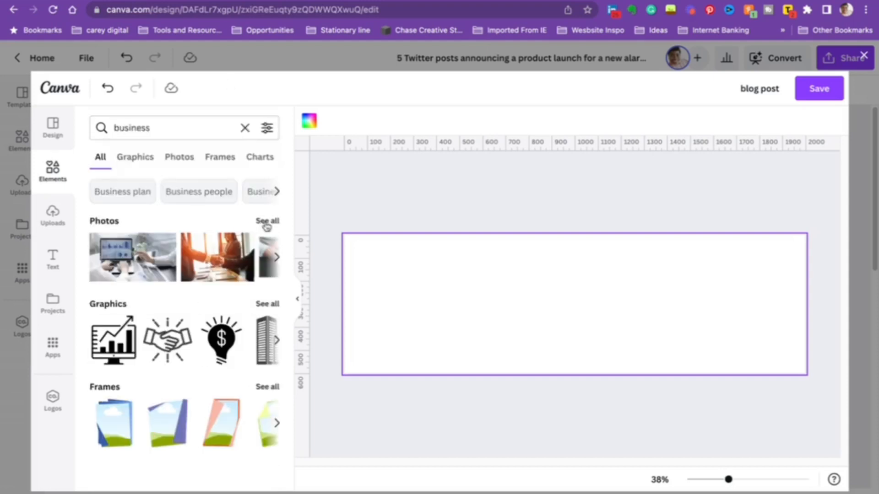
{"action": "left_click", "coordinate": [266, 221]}
{"action": "scroll", "coordinate": [194, 315], "scroll_direction": "down", "scroll_amount": 5}
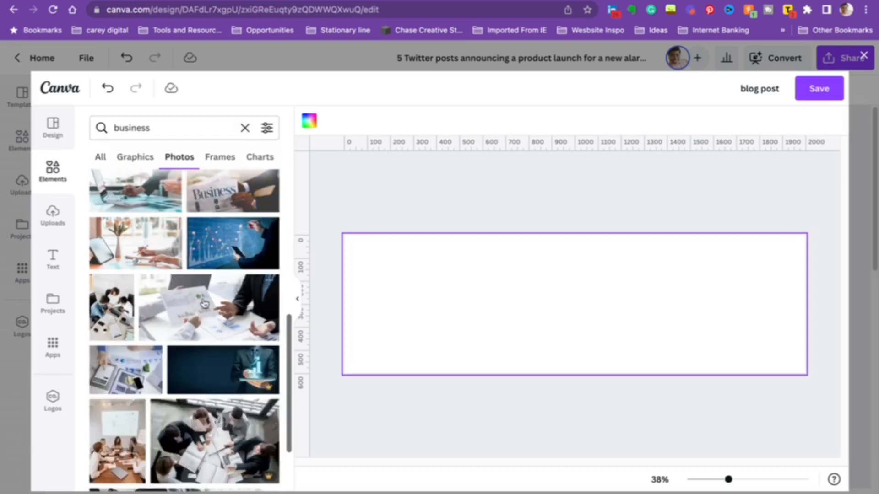
{"action": "scroll", "coordinate": [204, 303], "scroll_direction": "down", "scroll_amount": 15}
{"action": "scroll", "coordinate": [200, 298], "scroll_direction": "up", "scroll_amount": 20}
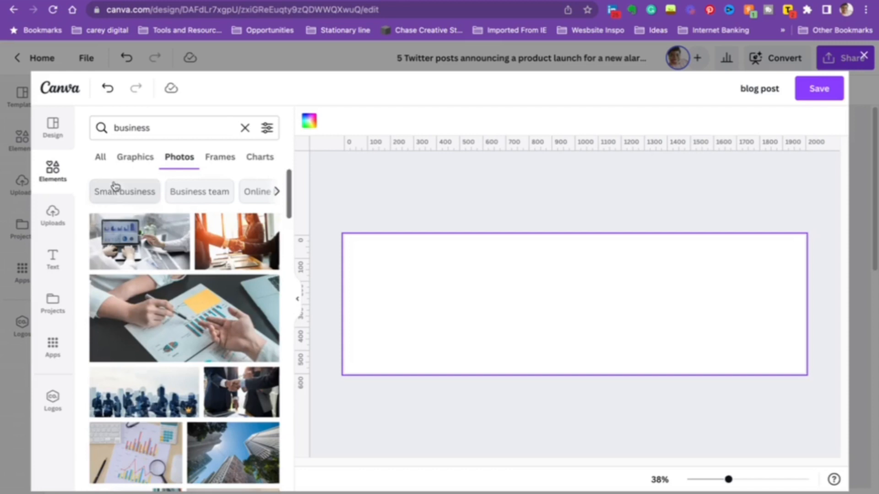
{"action": "left_click", "coordinate": [115, 187]}
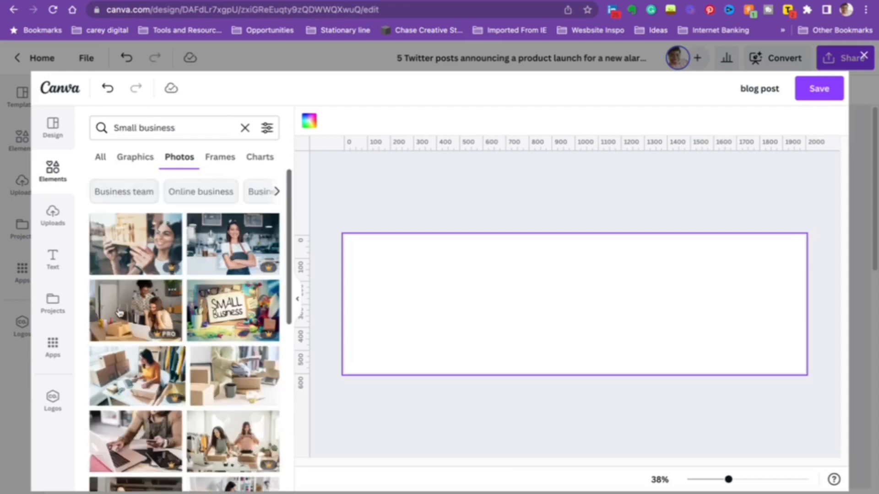
Step: Browse the small business photos and add the one of the smiling couple in aprons behind a laptop to the banner
{"action": "scroll", "coordinate": [165, 309], "scroll_direction": "down", "scroll_amount": 2}
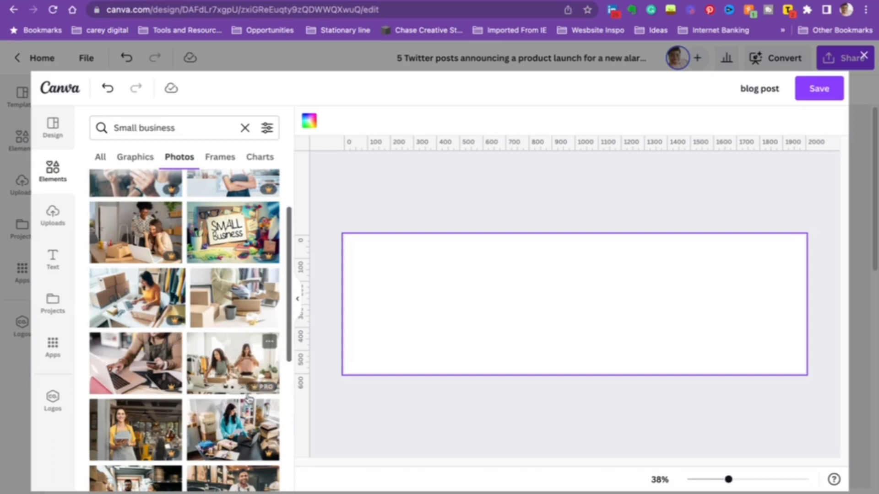
{"action": "scroll", "coordinate": [214, 341], "scroll_direction": "down", "scroll_amount": 4}
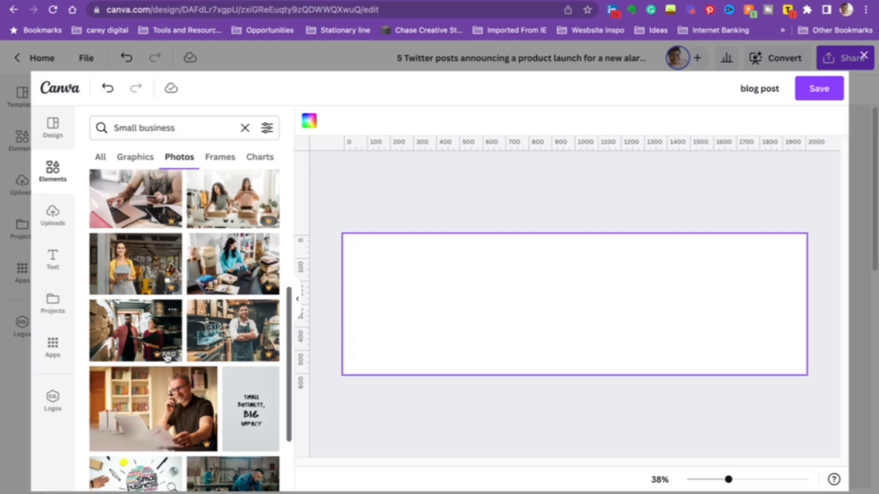
{"action": "scroll", "coordinate": [243, 302], "scroll_direction": "up", "scroll_amount": 5}
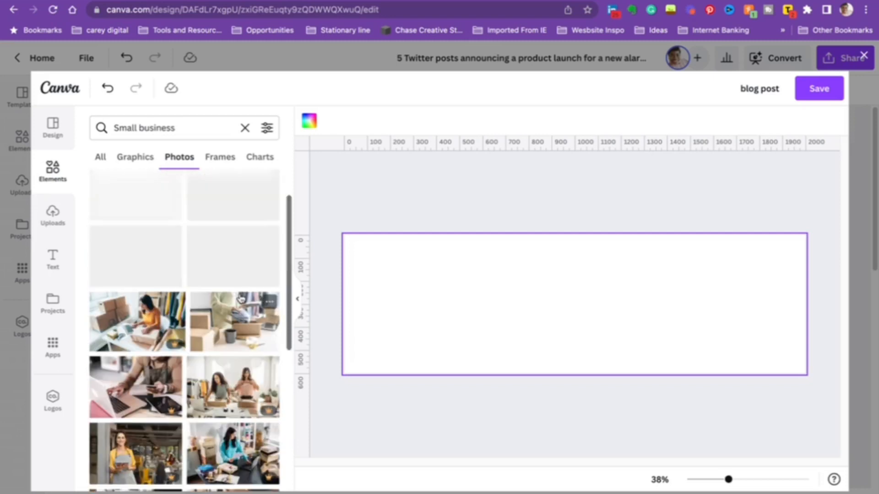
{"action": "scroll", "coordinate": [238, 300], "scroll_direction": "down", "scroll_amount": 5}
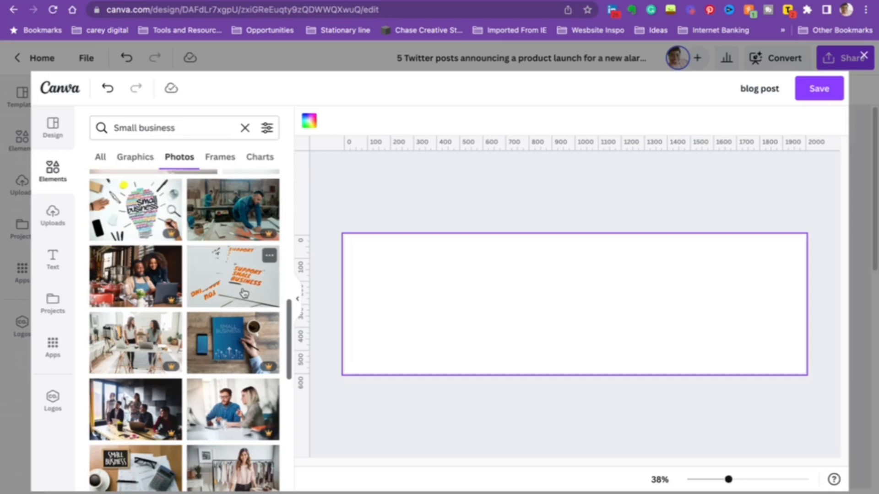
{"action": "left_click", "coordinate": [156, 288]}
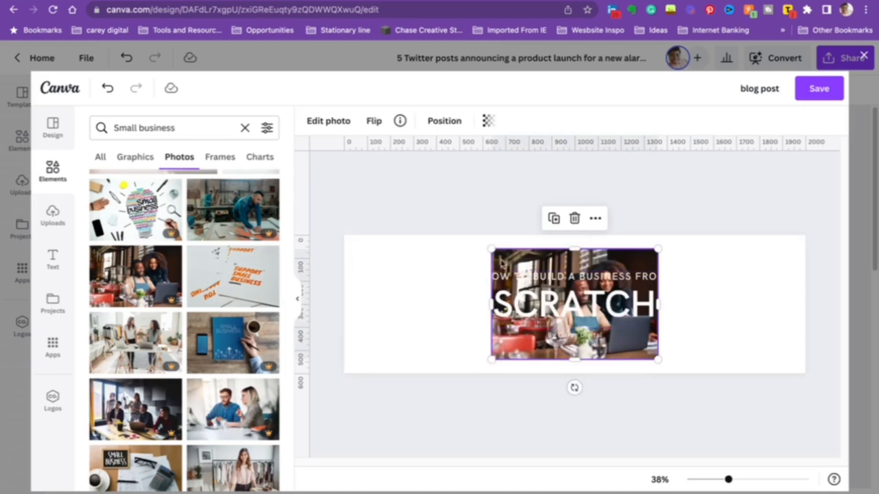
Step: Enlarge the couple photo to the banner's full width and shift it vertically so their faces show behind the text
{"action": "left_click_drag", "start_coordinate": [490, 249], "coordinate": [317, 246]}
{"action": "left_click_drag", "start_coordinate": [397, 273], "coordinate": [375, 302]}
{"action": "left_click_drag", "start_coordinate": [632, 198], "coordinate": [841, 168]}
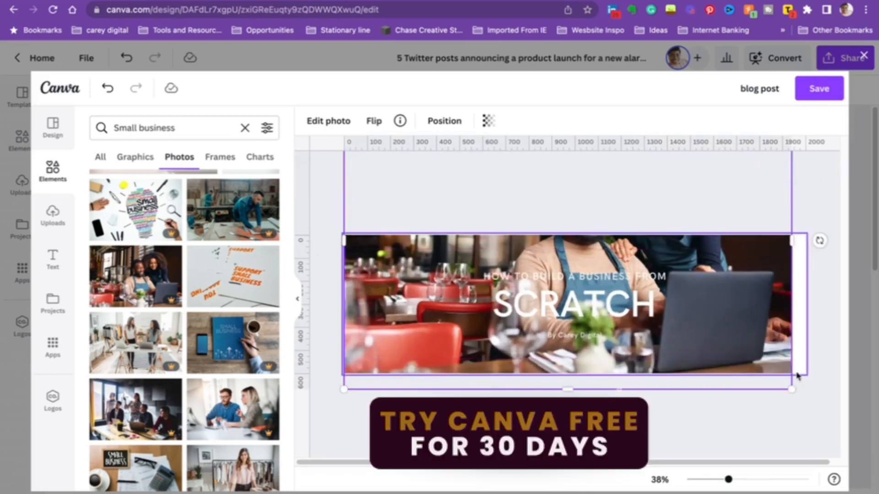
{"action": "left_click_drag", "start_coordinate": [792, 389], "coordinate": [810, 401]}
{"action": "left_click_drag", "start_coordinate": [755, 300], "coordinate": [757, 365]}
{"action": "left_click_drag", "start_coordinate": [739, 289], "coordinate": [736, 275]}
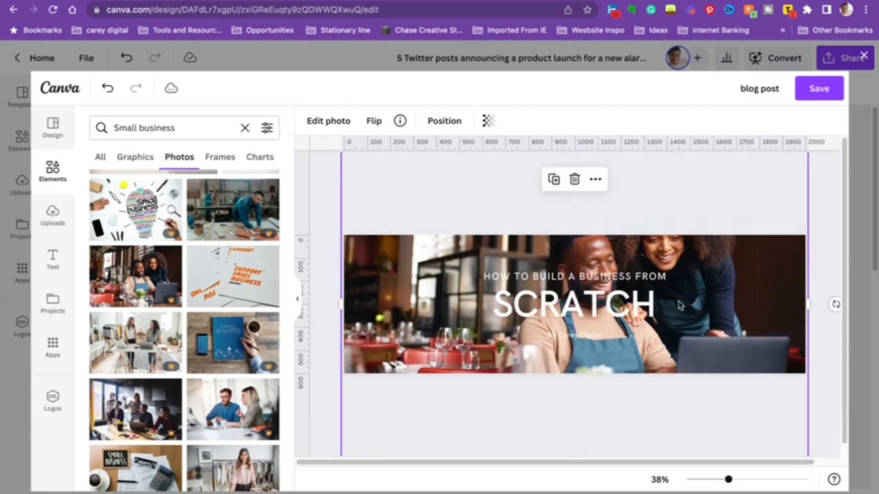
{"action": "mouse_move", "coordinate": [631, 316]}
{"action": "left_mouse_down"}
{"action": "mouse_move", "coordinate": [630, 327]}
{"action": "mouse_move", "coordinate": [630, 315]}
{"action": "left_mouse_up"}
{"action": "left_click", "coordinate": [331, 392]}
Step: Move the byline and the grouped title text slightly lower on the banner
{"action": "left_click_drag", "start_coordinate": [573, 335], "coordinate": [582, 347]}
{"action": "left_click_drag", "start_coordinate": [626, 277], "coordinate": [626, 294]}
{"action": "left_click", "coordinate": [499, 316]}
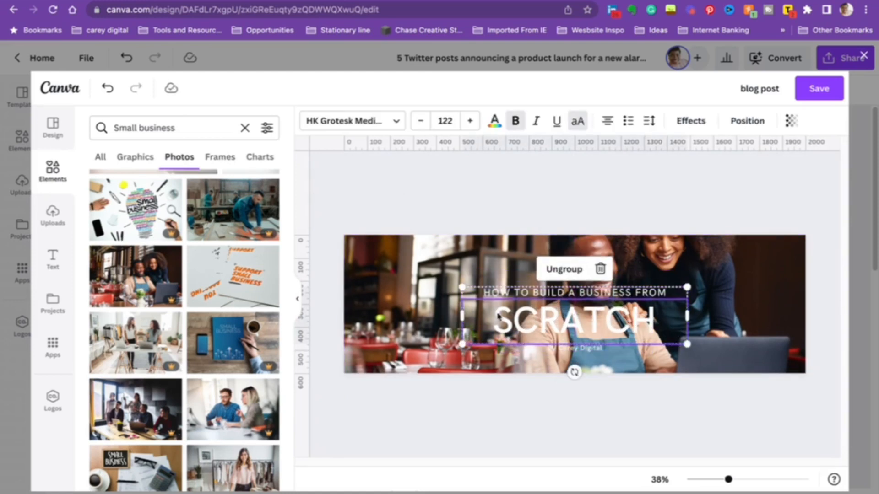
{"action": "left_click", "coordinate": [361, 222]}
Step: Add a square shape and stretch it into a thin bar covering the line "HOW TO BUILD A BUSINESS FROM"
{"action": "left_click", "coordinate": [182, 123]}
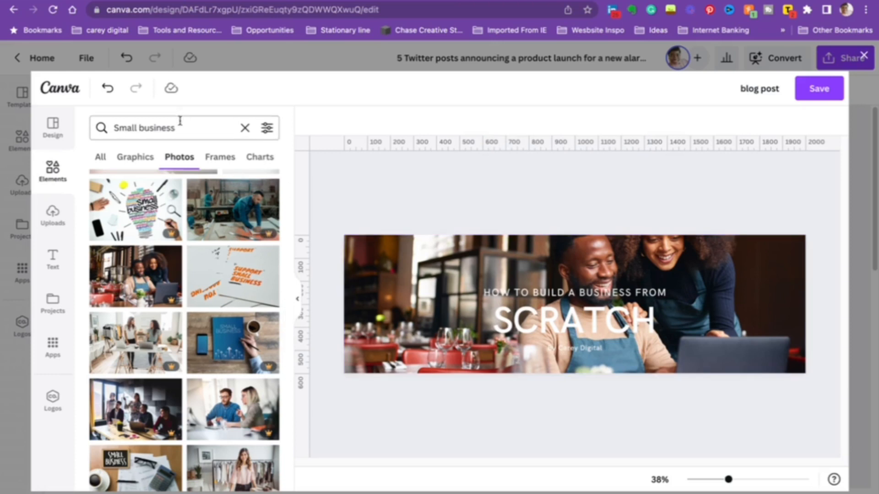
{"action": "left_click", "coordinate": [246, 129]}
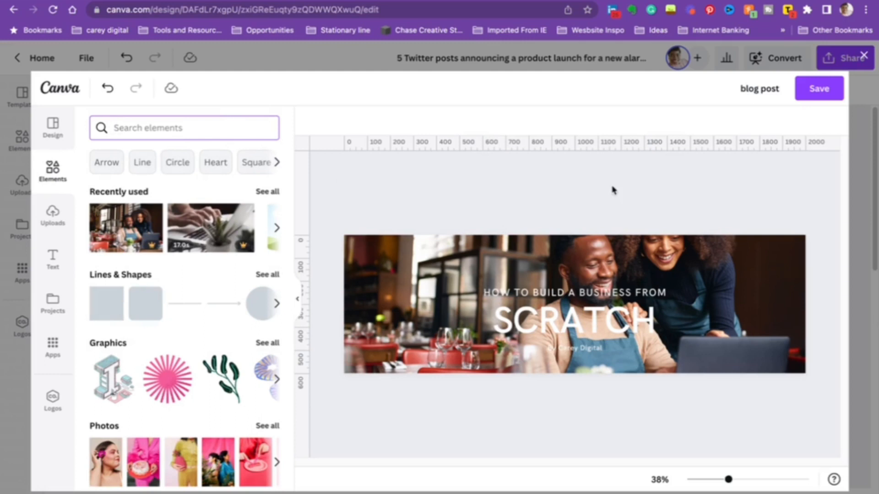
{"action": "left_click", "coordinate": [96, 308]}
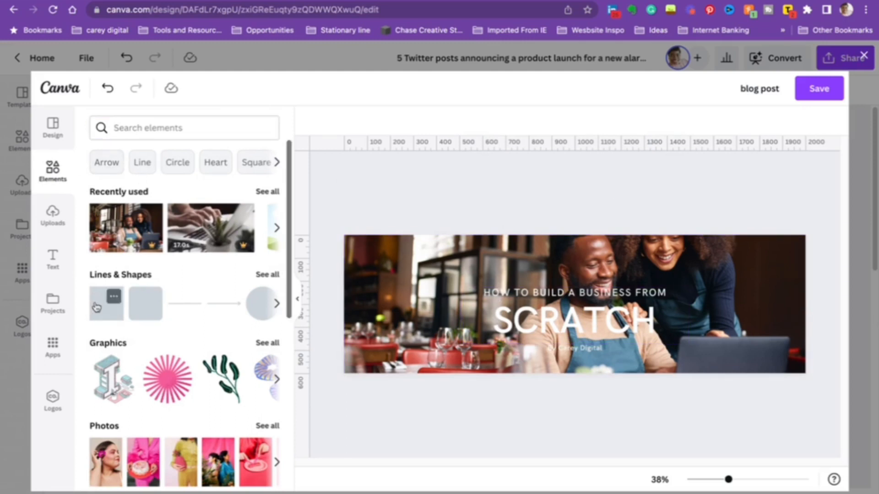
{"action": "left_click_drag", "start_coordinate": [549, 303], "coordinate": [474, 305]}
{"action": "left_click_drag", "start_coordinate": [540, 321], "coordinate": [537, 301]}
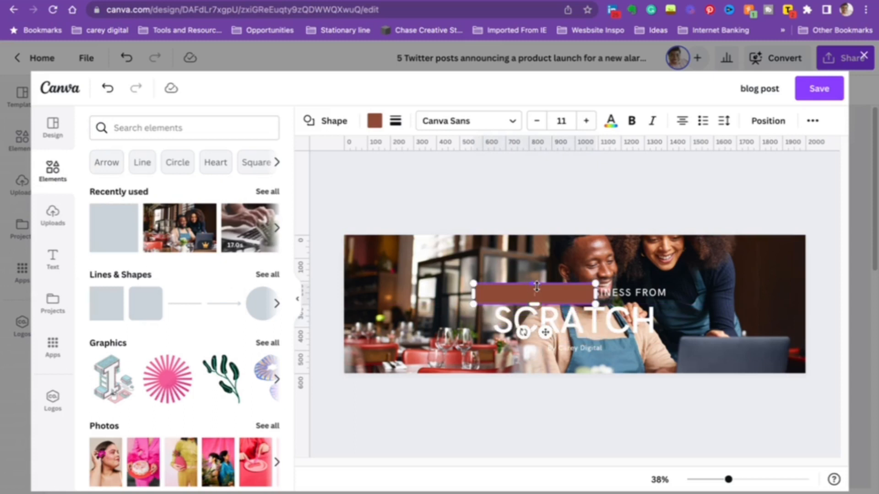
{"action": "left_click_drag", "start_coordinate": [594, 292], "coordinate": [674, 293]}
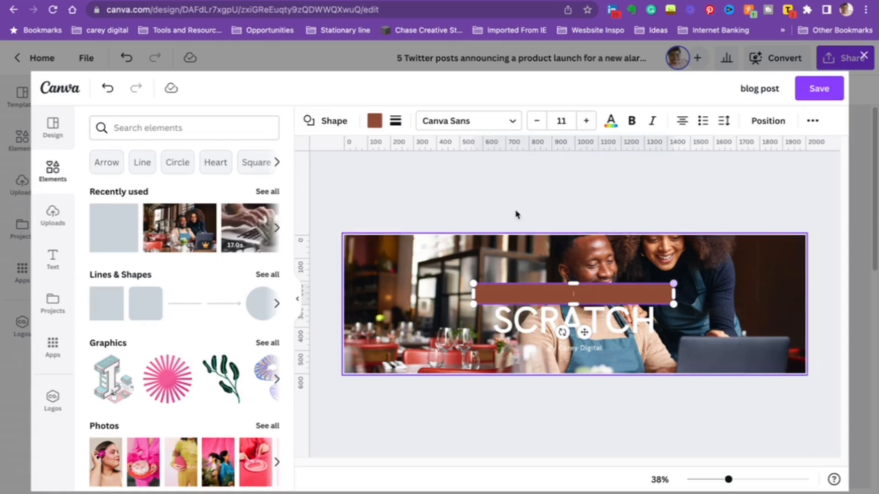
Step: Recolour the thin bar with the coral red photo colour and send it backward behind the upper title line
{"action": "left_click", "coordinate": [375, 121]}
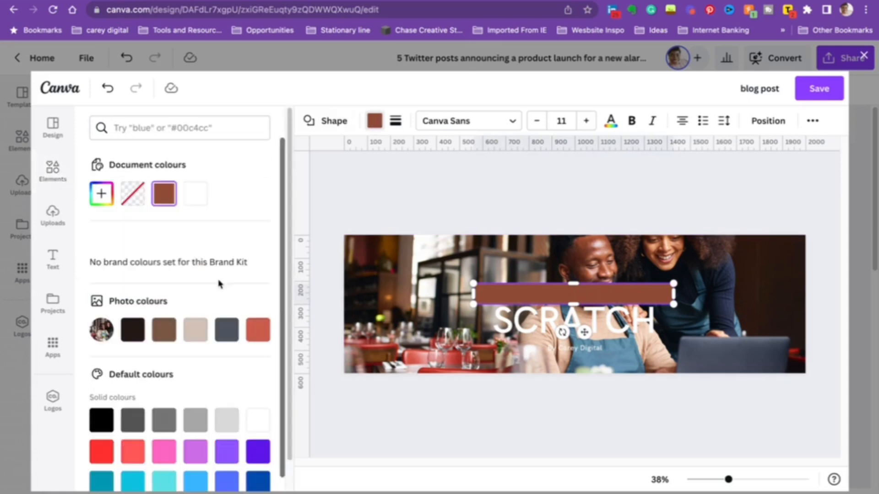
{"action": "left_click", "coordinate": [258, 330]}
{"action": "left_click", "coordinate": [791, 124]}
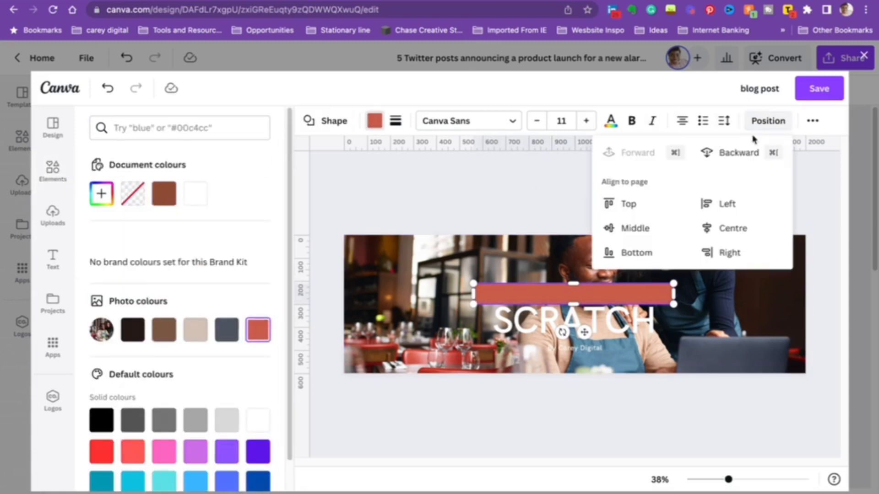
{"action": "left_click", "coordinate": [733, 154]}
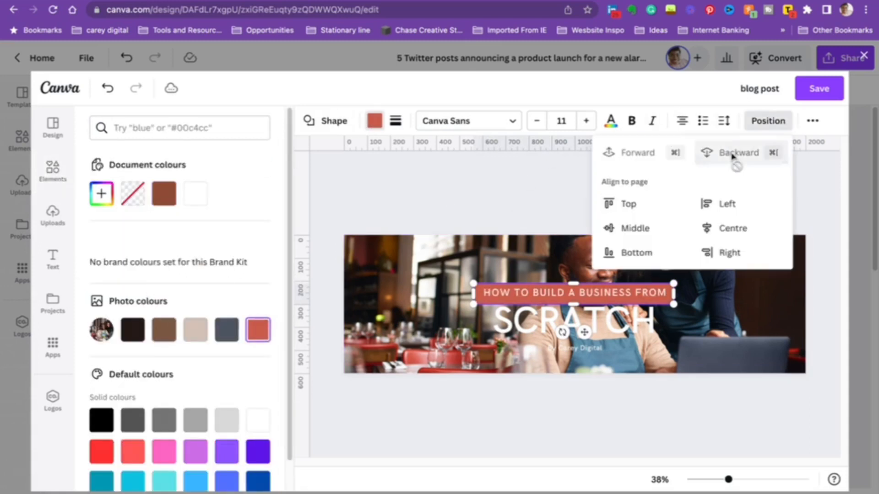
{"action": "left_click", "coordinate": [572, 303]}
{"action": "left_click_drag", "start_coordinate": [574, 284], "coordinate": [575, 284]}
{"action": "left_click", "coordinate": [651, 326]}
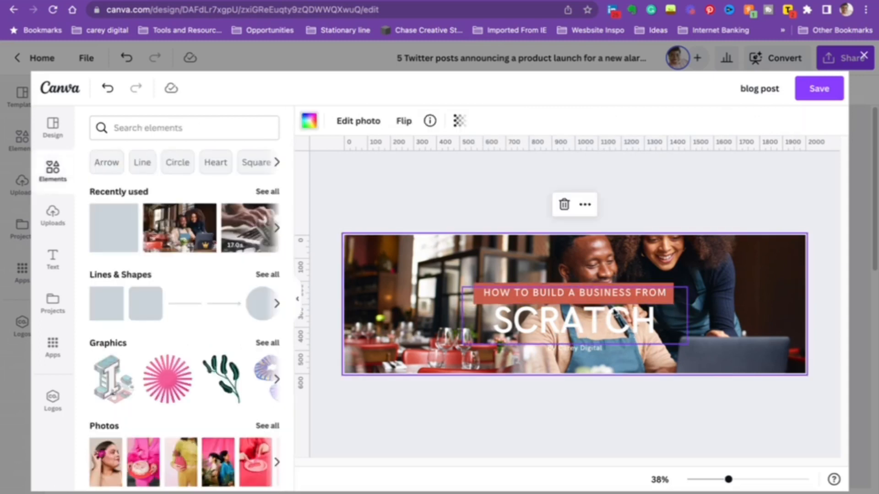
Step: Duplicate the coral bar and fit the taller copy directly beneath it, over the word "SCRATCH"
{"action": "left_click", "coordinate": [476, 288]}
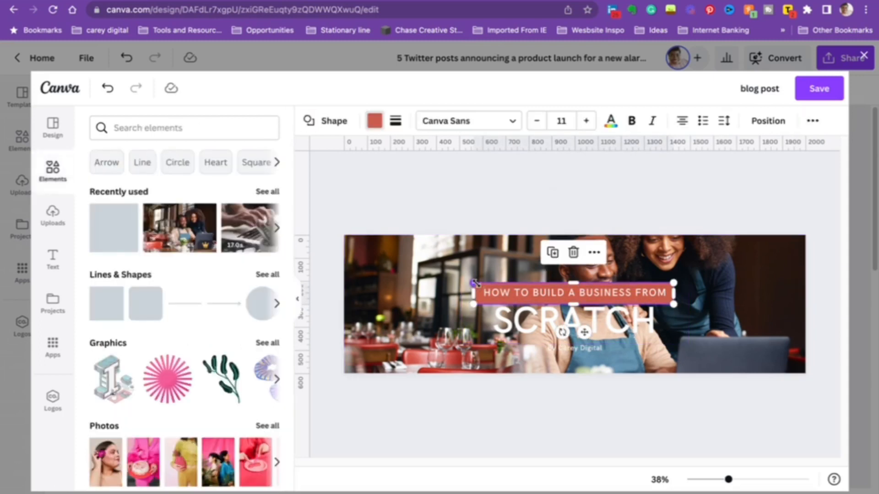
{"action": "key", "text": "super+d"}
{"action": "left_click_drag", "start_coordinate": [556, 298], "coordinate": [575, 341]}
{"action": "left_click_drag", "start_coordinate": [572, 310], "coordinate": [573, 305]}
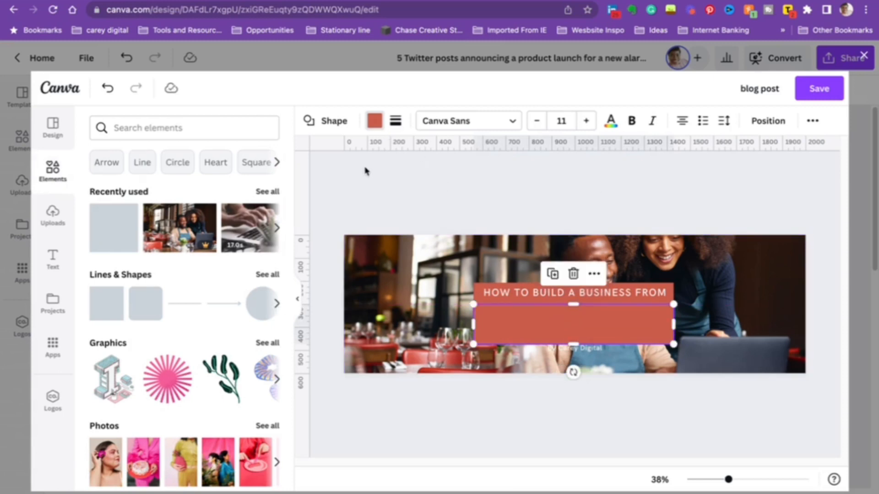
Step: Recolour the lower bar with the brown photo colour and send it backward behind the word "SCRATCH"
{"action": "left_click", "coordinate": [375, 123]}
{"action": "left_click", "coordinate": [163, 330]}
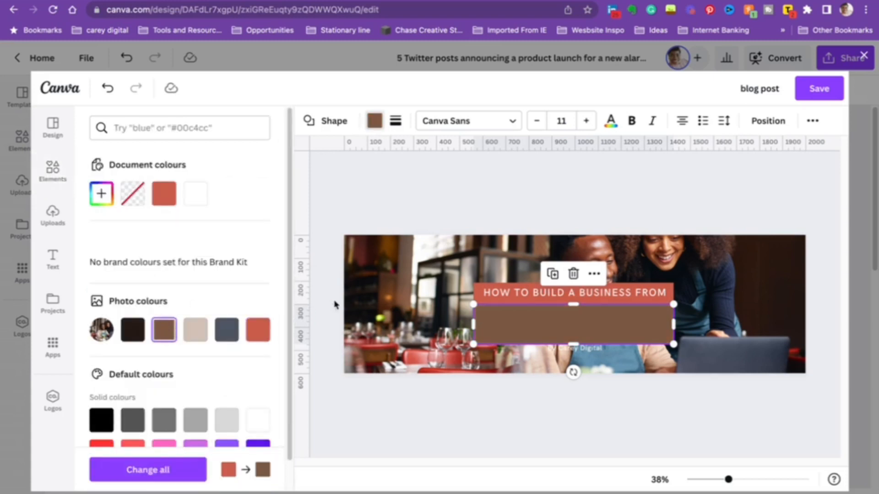
{"action": "left_click", "coordinate": [747, 121]}
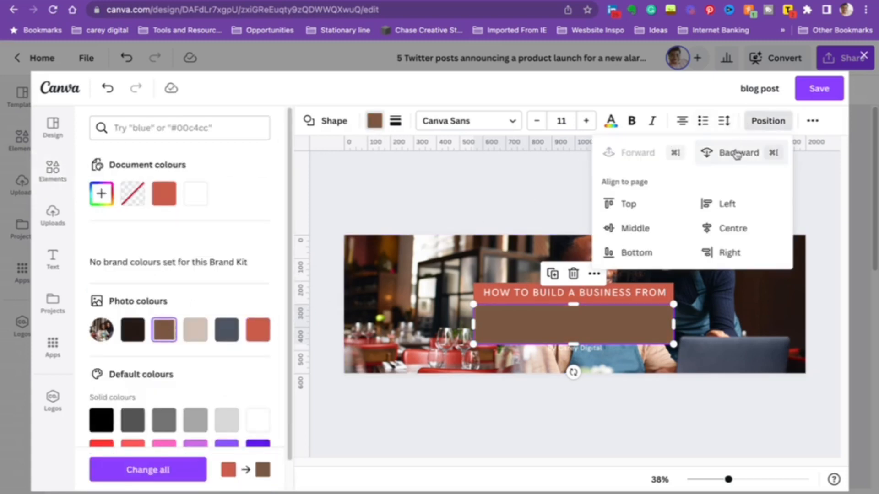
{"action": "left_click", "coordinate": [736, 155]}
{"action": "left_click_drag", "start_coordinate": [572, 341], "coordinate": [575, 342]}
Step: Open the banner's couple photo for cropping and adjust its framing behind the title
{"action": "left_click", "coordinate": [653, 219]}
{"action": "left_click", "coordinate": [665, 237]}
{"action": "double_click", "coordinate": [692, 275]}
{"action": "mouse_move", "coordinate": [392, 196]}
{"action": "left_mouse_down"}
{"action": "mouse_move", "coordinate": [383, 194]}
{"action": "mouse_move", "coordinate": [388, 205]}
{"action": "left_mouse_up"}
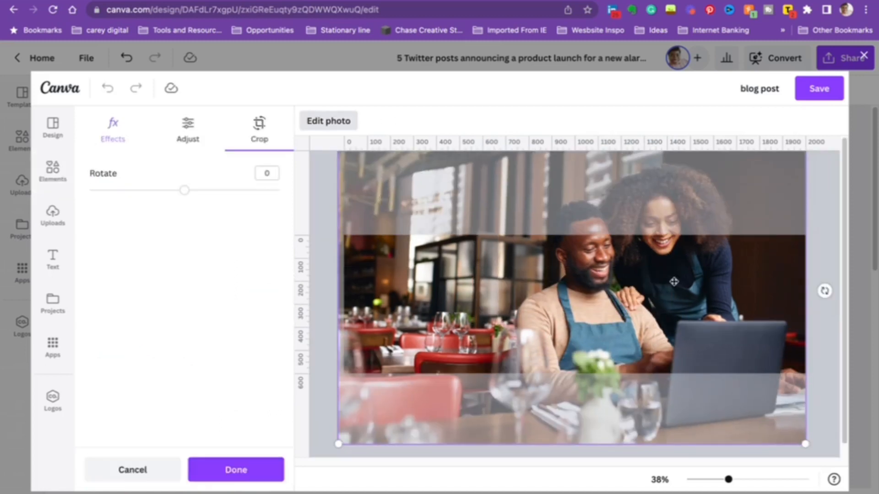
Step: Try to enlarge and reposition the banner's background photo so both people show beside the title
{"action": "left_click_drag", "start_coordinate": [674, 281], "coordinate": [693, 359]}
{"action": "left_click_drag", "start_coordinate": [348, 234], "coordinate": [320, 207]}
{"action": "left_click_drag", "start_coordinate": [682, 279], "coordinate": [774, 250]}
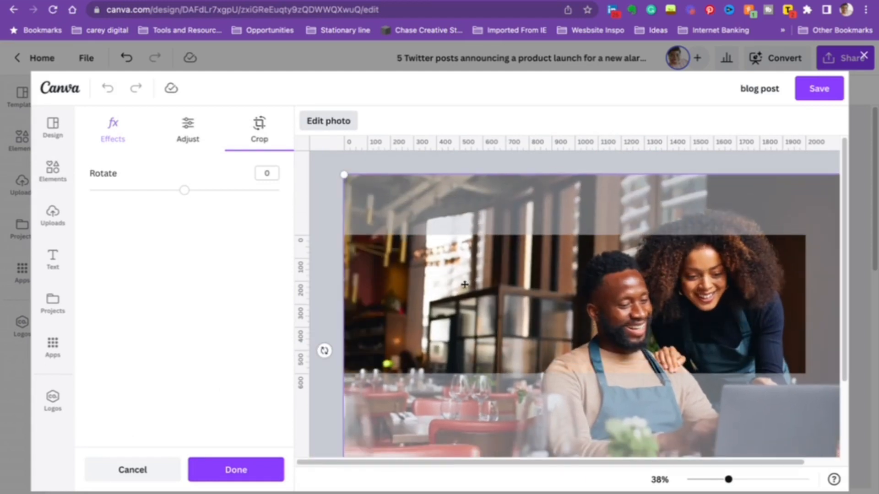
{"action": "left_click", "coordinate": [336, 296]}
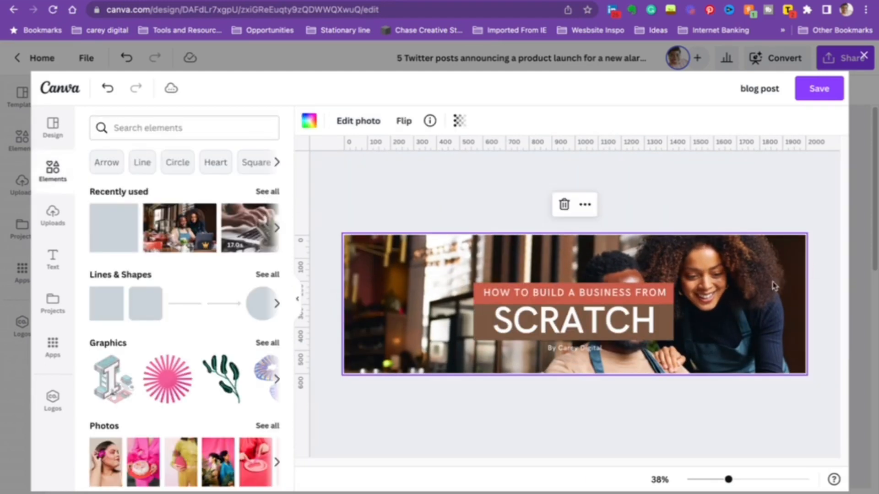
{"action": "double_click", "coordinate": [764, 249]}
{"action": "left_click_drag", "start_coordinate": [753, 266], "coordinate": [584, 261]}
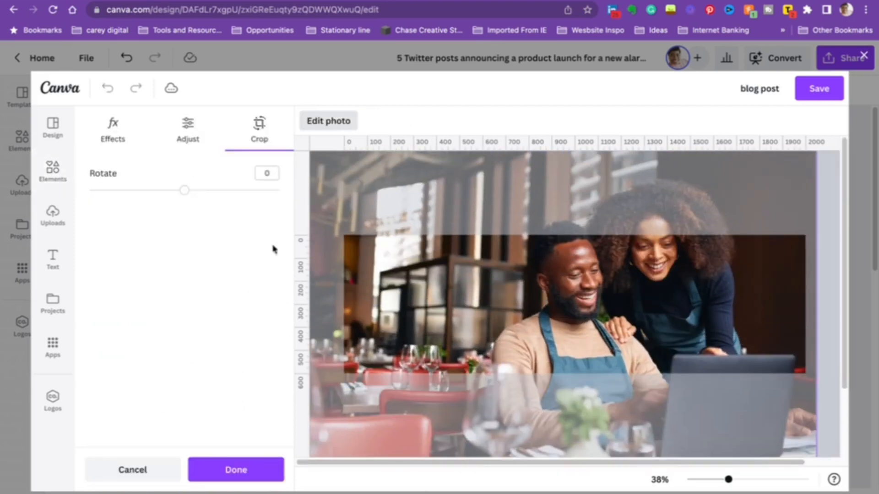
{"action": "left_click_drag", "start_coordinate": [711, 270], "coordinate": [791, 344]}
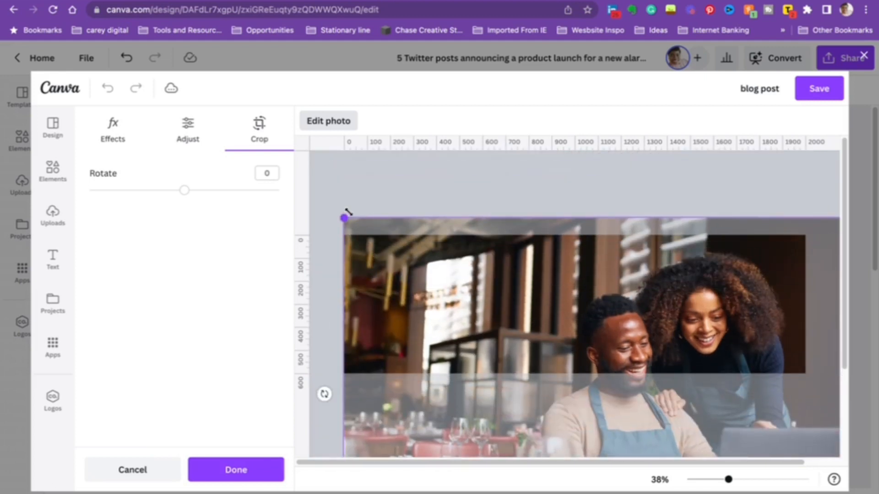
Step: Delete the banner's background photo and add the recently used restaurant couple photo as an image at the banner's right end
{"action": "left_click", "coordinate": [420, 203]}
{"action": "key", "text": "Delete"}
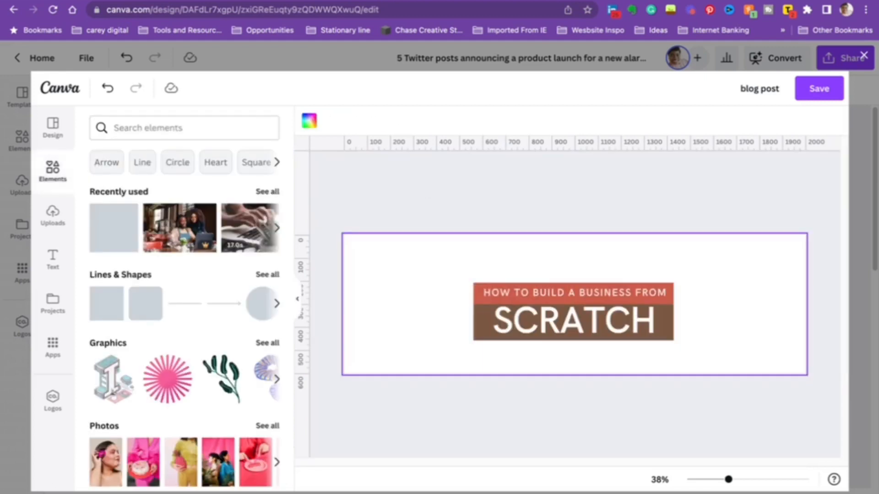
{"action": "left_click", "coordinate": [179, 228]}
{"action": "left_click_drag", "start_coordinate": [620, 268], "coordinate": [761, 267]}
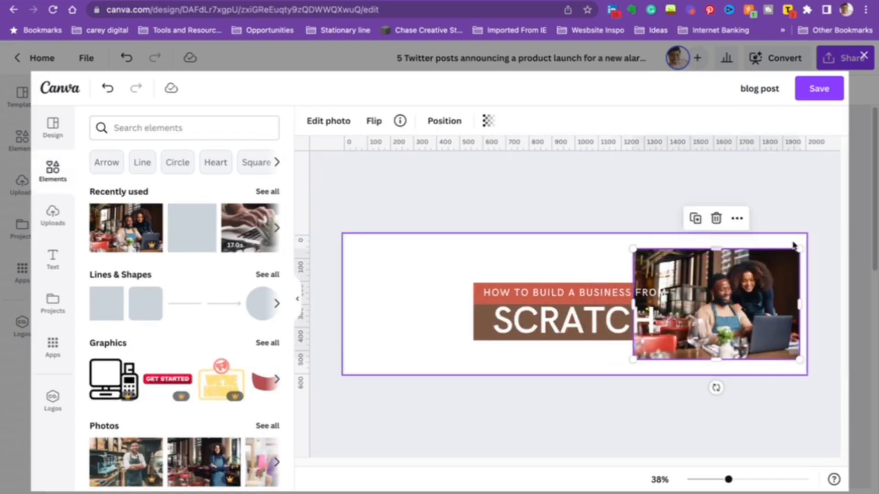
Step: Stretch the restaurant photo to the banner's full height and out to its right edge
{"action": "mouse_move", "coordinate": [799, 246]}
{"action": "left_mouse_down"}
{"action": "mouse_move", "coordinate": [792, 233]}
{"action": "mouse_move", "coordinate": [785, 238]}
{"action": "left_mouse_up"}
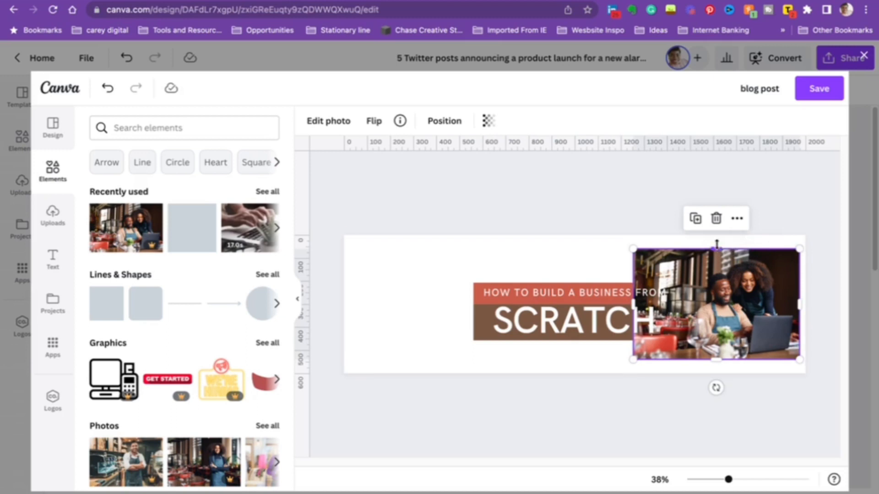
{"action": "left_click_drag", "start_coordinate": [717, 244], "coordinate": [717, 230]}
{"action": "left_click_drag", "start_coordinate": [710, 357], "coordinate": [711, 373]}
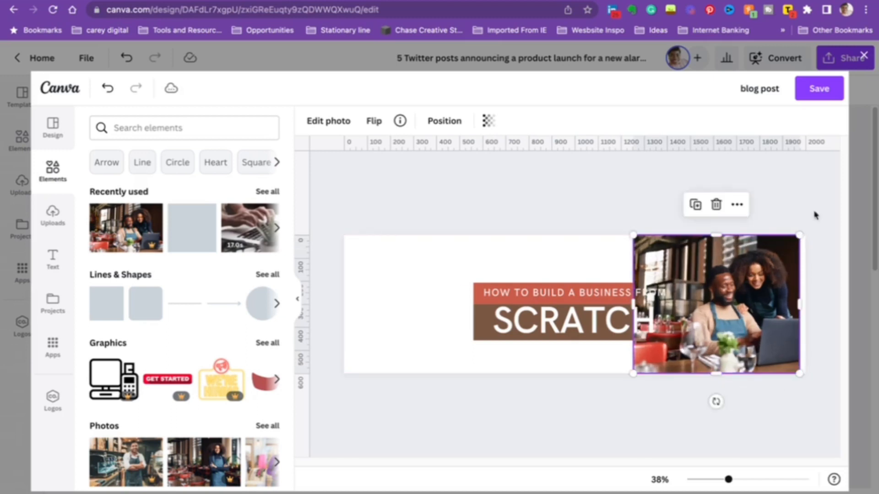
{"action": "left_click_drag", "start_coordinate": [799, 306], "coordinate": [804, 306]}
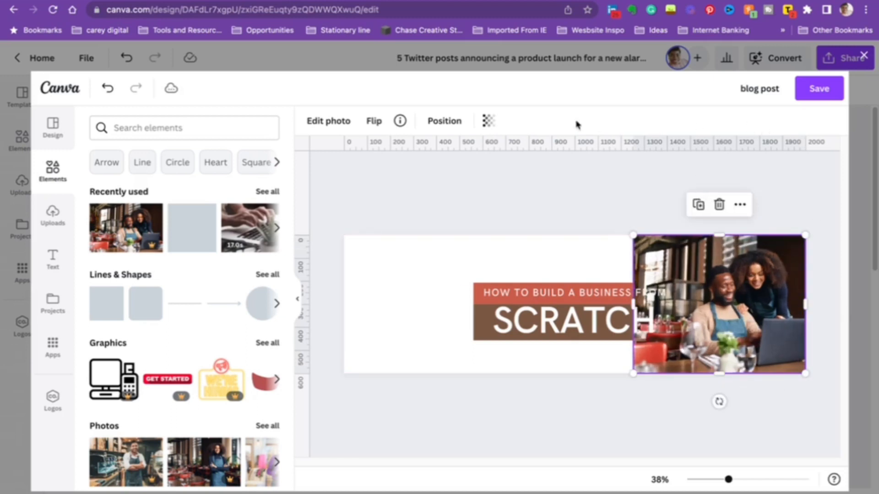
Step: Send the restaurant photo backward behind the title and widen it leftward to cover slightly more than the banner's right half
{"action": "left_click", "coordinate": [465, 205]}
{"action": "left_click", "coordinate": [719, 252]}
{"action": "left_click", "coordinate": [461, 120]}
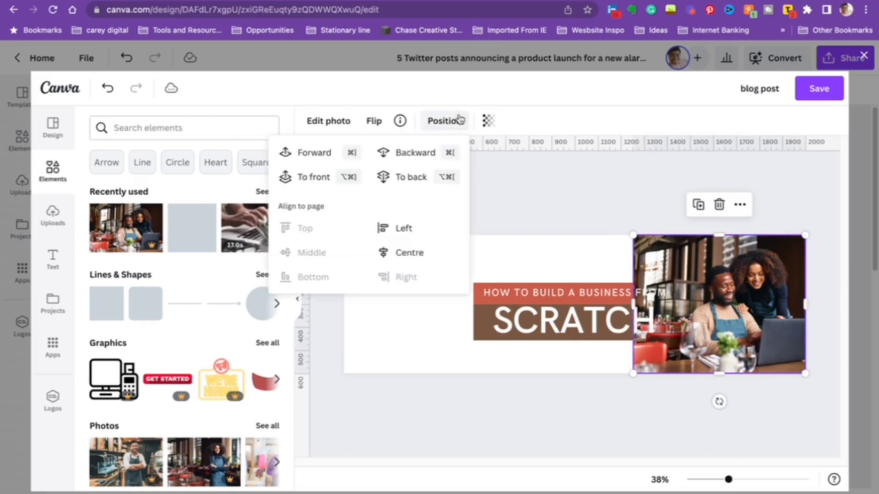
{"action": "left_click", "coordinate": [390, 153]}
{"action": "left_click_drag", "start_coordinate": [633, 304], "coordinate": [550, 300]}
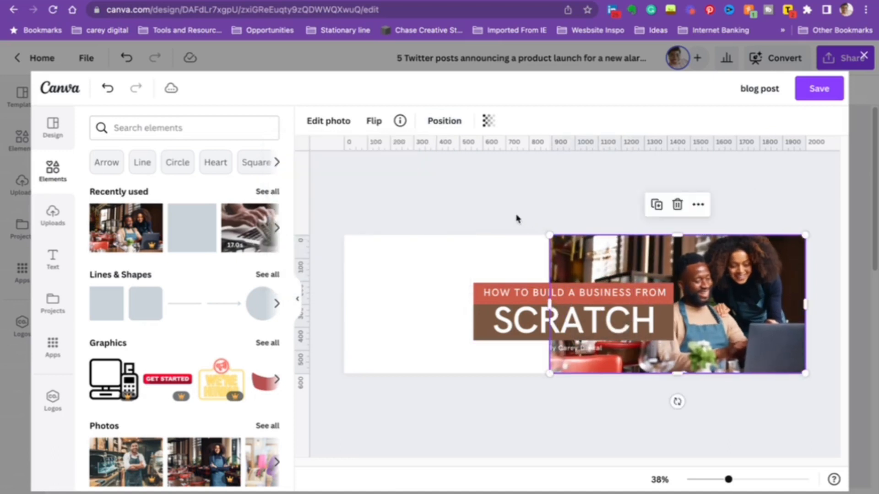
Step: Duplicate the restaurant photo and place the copy over the banner's blank left half
{"action": "left_click", "coordinate": [462, 269]}
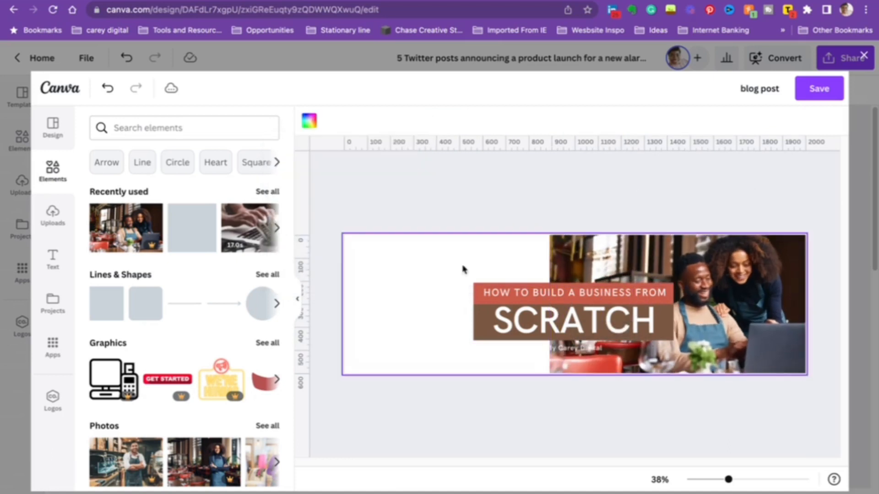
{"action": "left_click", "coordinate": [579, 245]}
{"action": "left_click", "coordinate": [656, 205]}
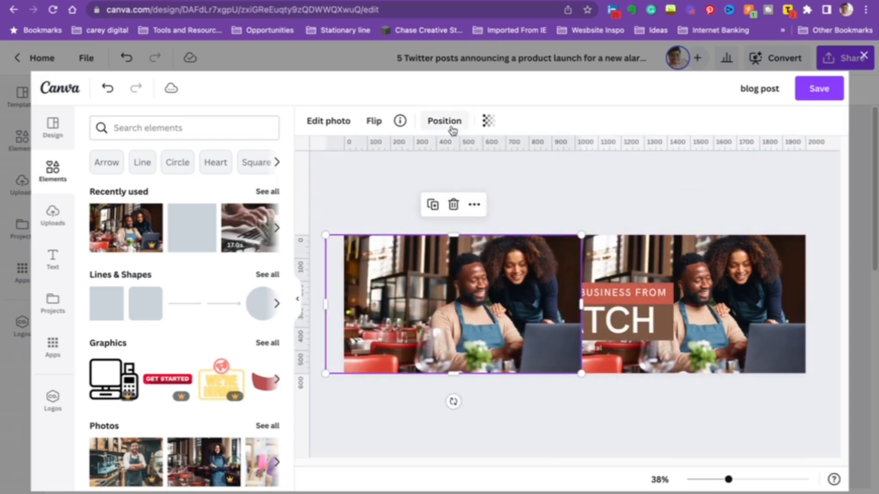
Step: Set the left photo copy's transparency to 19 and send it backward behind the title and the other photo
{"action": "left_click", "coordinate": [488, 121]}
{"action": "left_click_drag", "start_coordinate": [489, 171], "coordinate": [402, 170]}
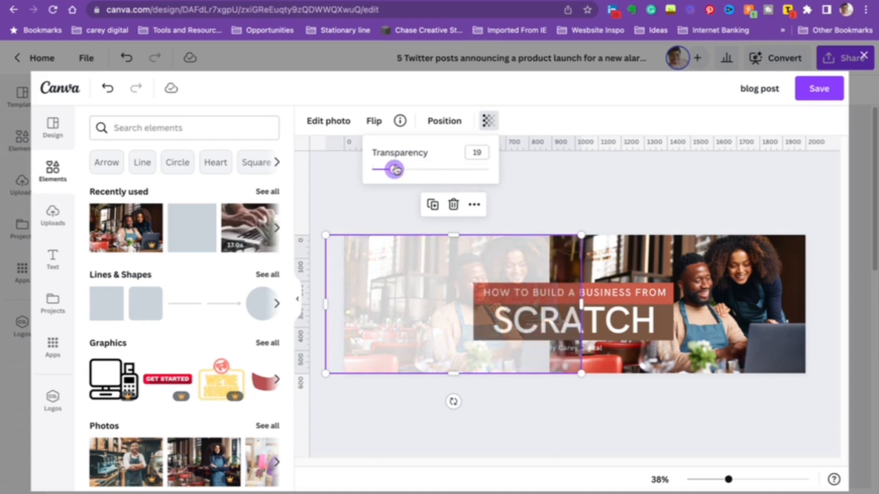
{"action": "left_click", "coordinate": [443, 120]}
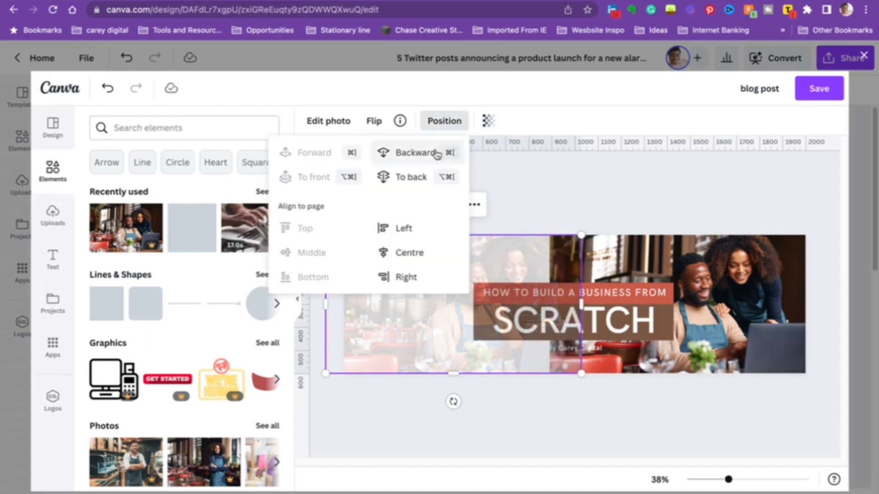
{"action": "left_click", "coordinate": [424, 152]}
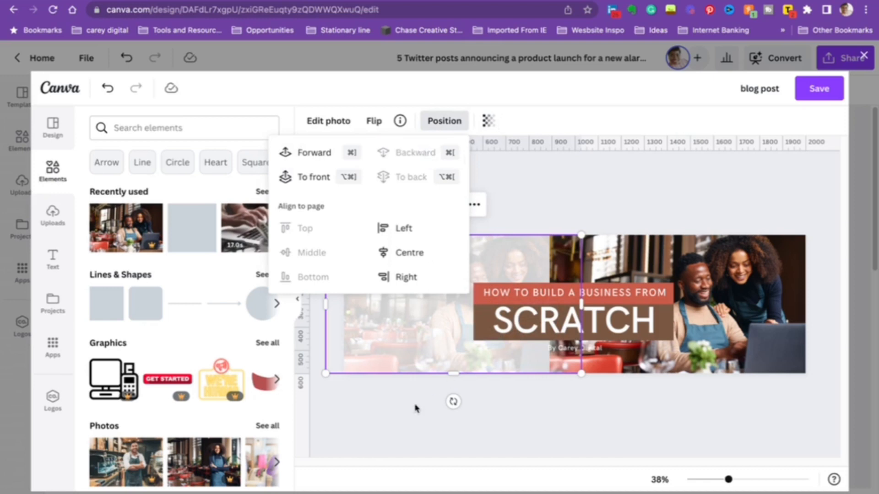
Step: Enlarge the faded photo copy and reposition it so the couple fills the banner's left half
{"action": "left_click_drag", "start_coordinate": [326, 373], "coordinate": [192, 401]}
{"action": "left_click_drag", "start_coordinate": [403, 316], "coordinate": [384, 298]}
{"action": "left_click_drag", "start_coordinate": [559, 212], "coordinate": [620, 183]}
{"action": "left_click_drag", "start_coordinate": [430, 255], "coordinate": [426, 279]}
{"action": "left_click", "coordinate": [730, 220]}
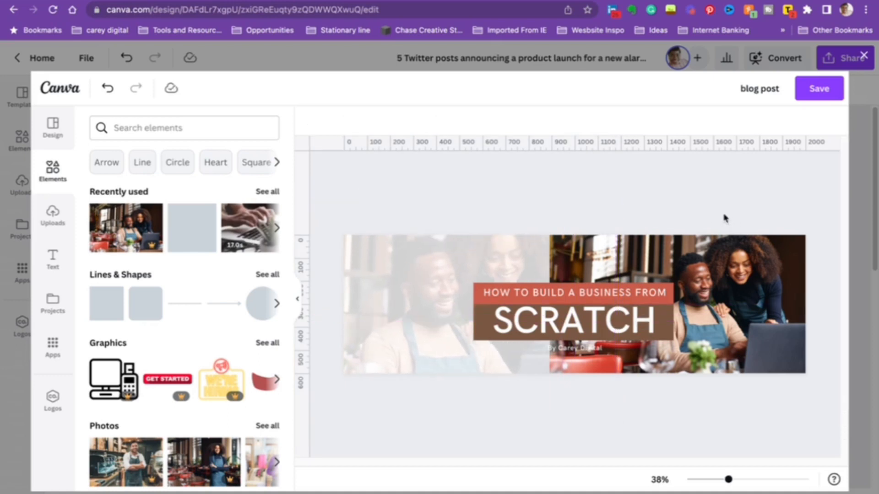
Step: Move the byline rightward beneath the end of the title and save the banner into the document without leaving the site
{"action": "left_click_drag", "start_coordinate": [571, 352], "coordinate": [636, 351]}
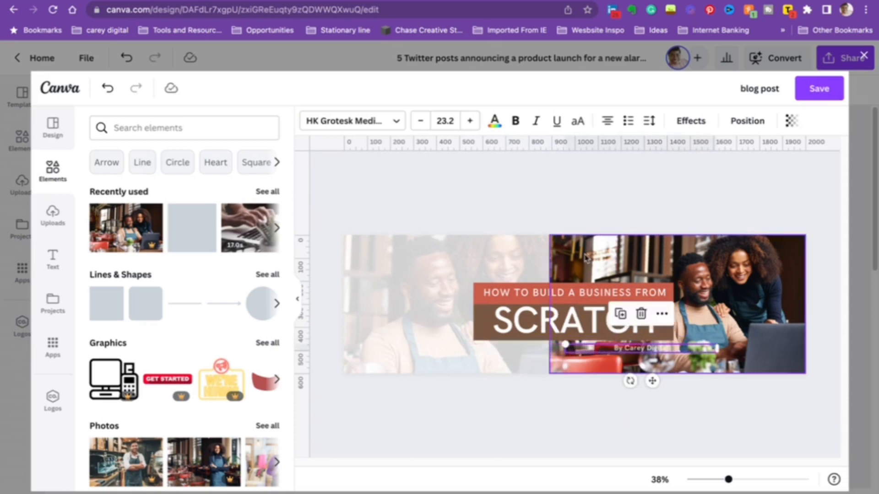
{"action": "left_click", "coordinate": [583, 203]}
{"action": "left_click", "coordinate": [814, 98]}
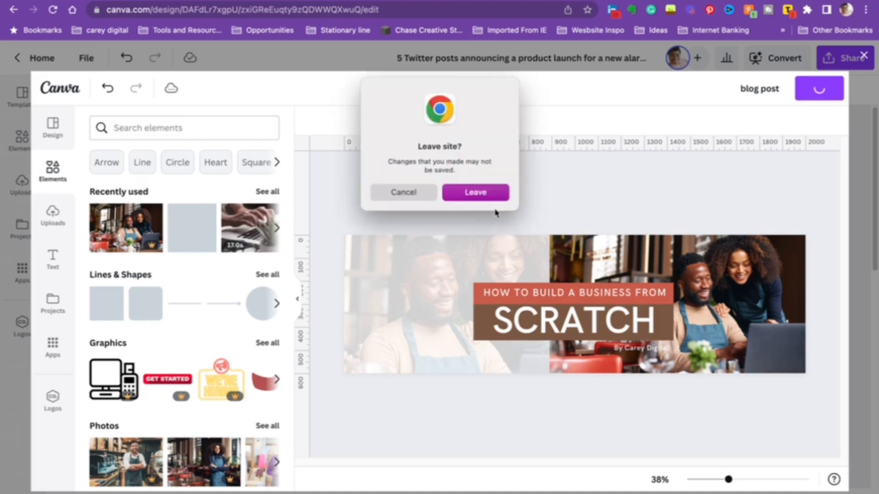
{"action": "left_click", "coordinate": [403, 193]}
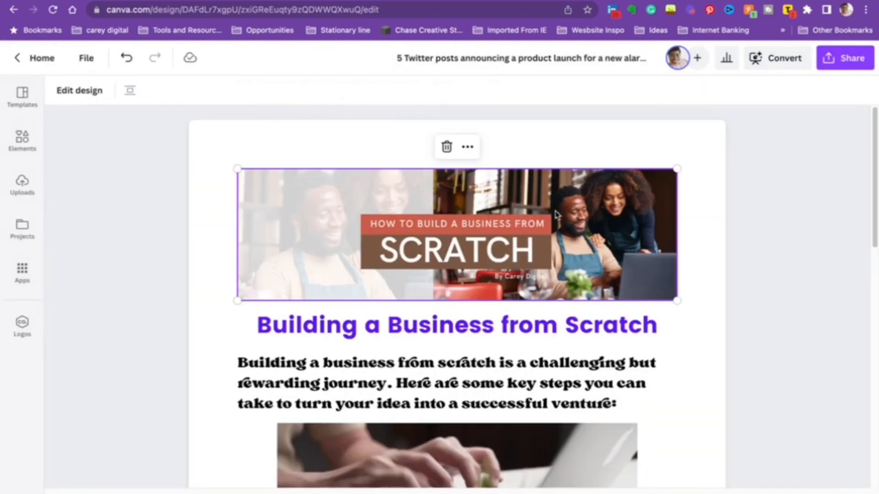
Step: Delete the purple heading "Building a Business from Scratch" below the banner, along with its empty line
{"action": "left_click", "coordinate": [660, 322]}
{"action": "left_click_drag", "start_coordinate": [659, 322], "coordinate": [241, 337]}
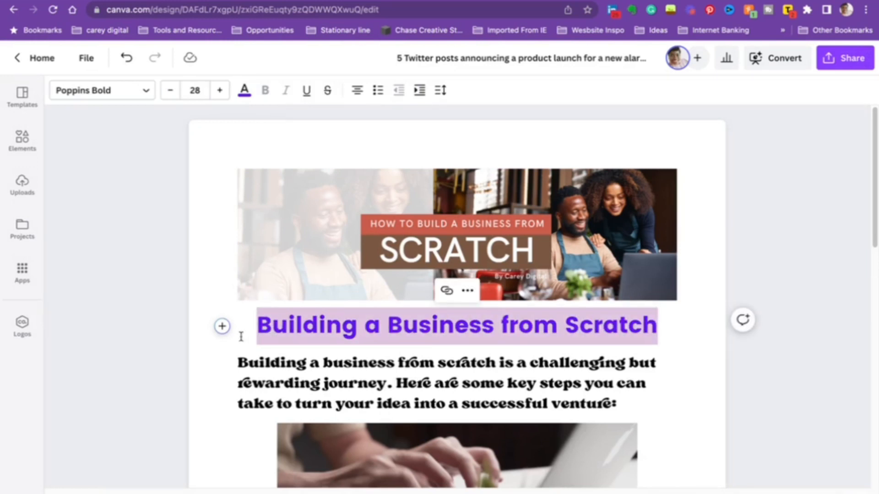
{"action": "key", "text": "BackSpace"}
{"action": "key", "text": "BackSpace"}
{"action": "left_click", "coordinate": [471, 338]}
Step: Apply the brand kit's Body text style to the whole intro paragraph and set its font size to 18
{"action": "left_click", "coordinate": [623, 366]}
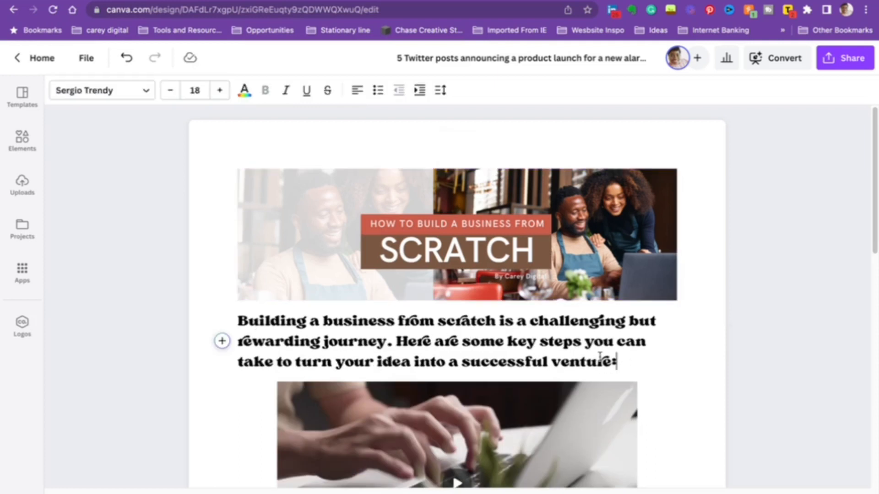
{"action": "left_click_drag", "start_coordinate": [599, 358], "coordinate": [230, 325]}
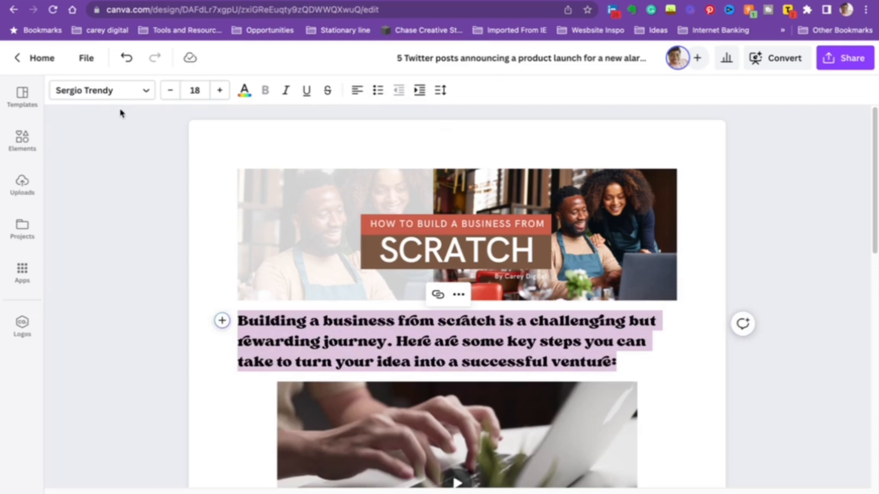
{"action": "left_click", "coordinate": [122, 92]}
{"action": "left_click", "coordinate": [118, 197]}
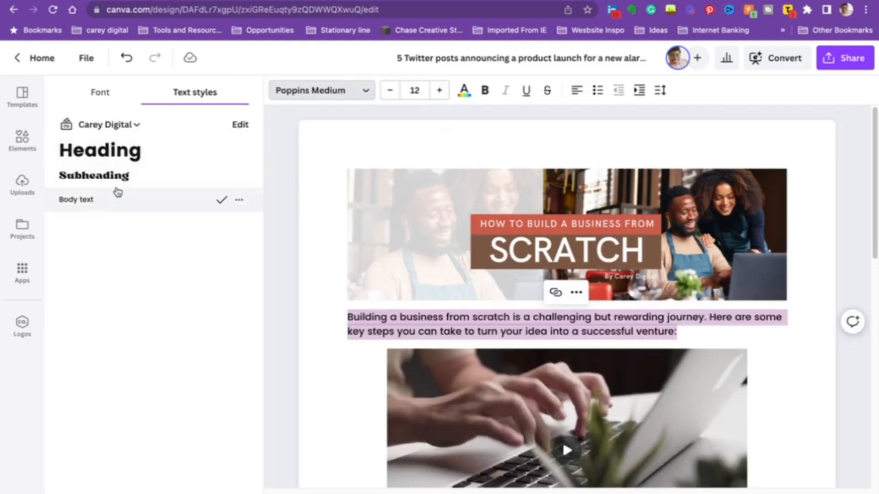
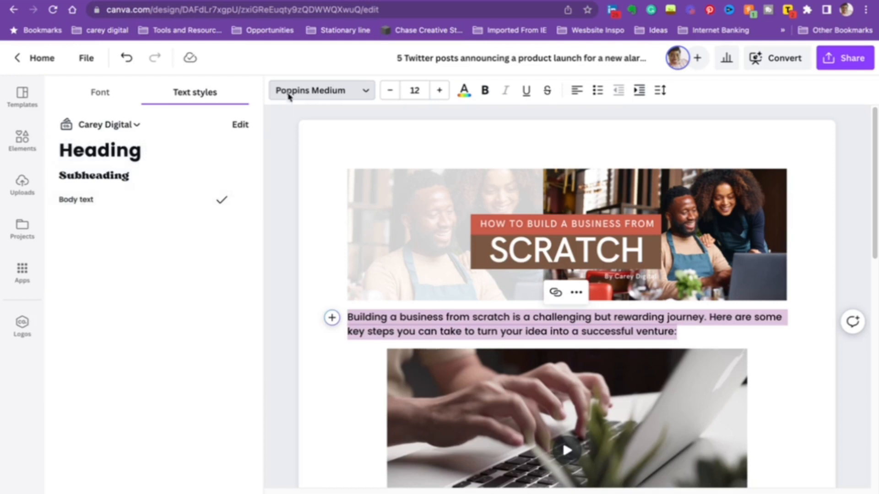
{"action": "left_click", "coordinate": [420, 89]}
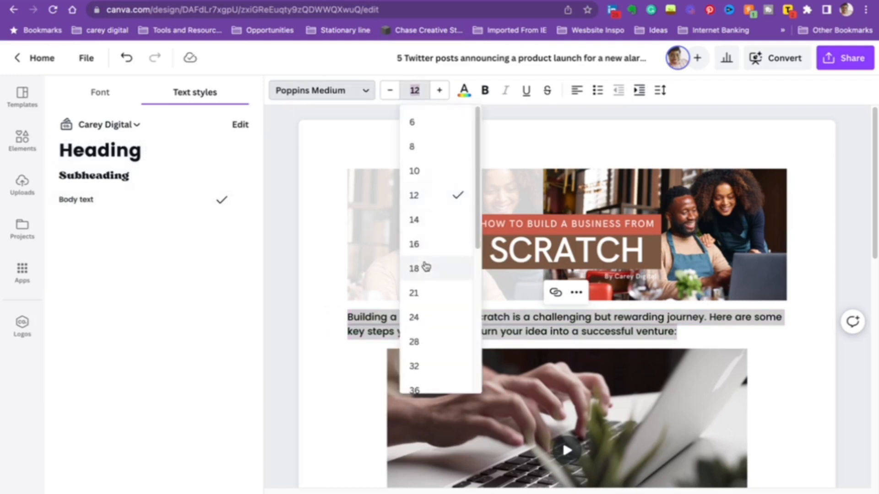
{"action": "left_click", "coordinate": [414, 269]}
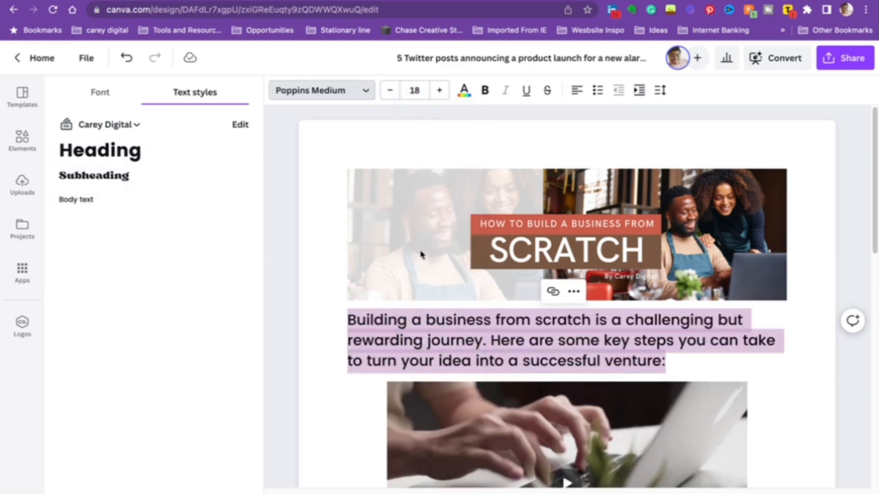
Step: Recolour the intro paragraph with a custom brown close to the banner's title box
{"action": "left_click", "coordinate": [464, 91]}
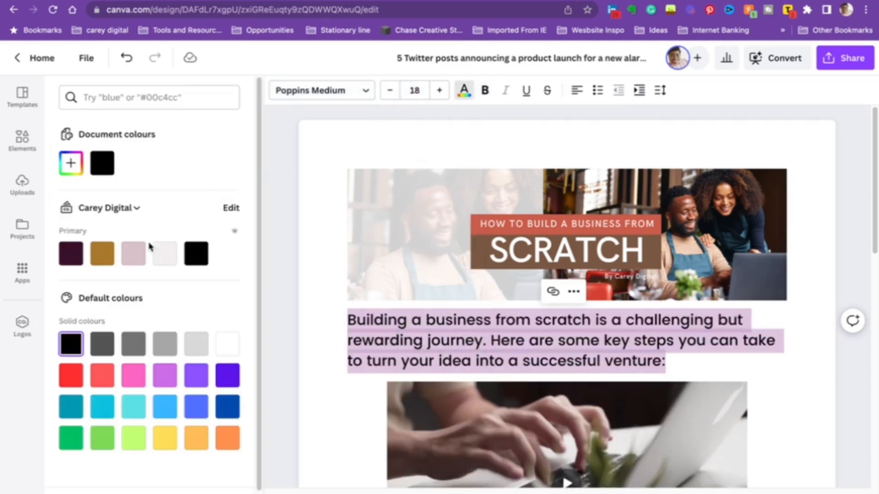
{"action": "left_click", "coordinate": [70, 163]}
{"action": "left_click", "coordinate": [219, 220]}
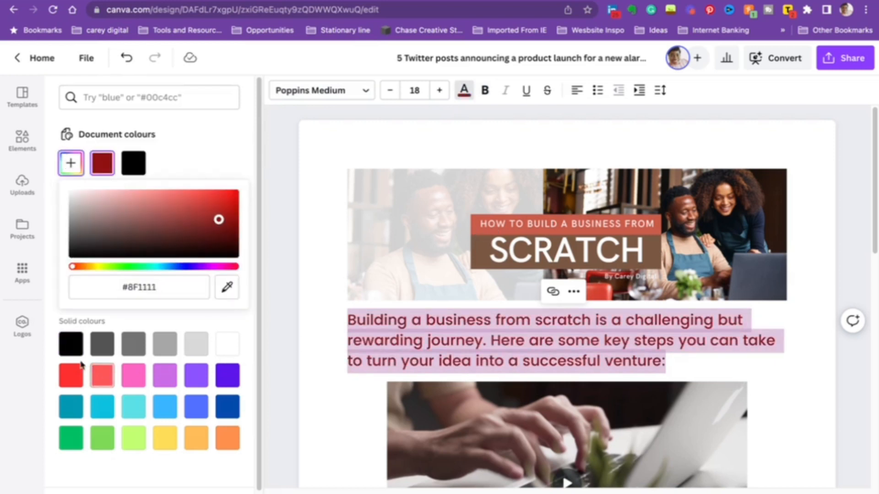
{"action": "left_click_drag", "start_coordinate": [219, 220], "coordinate": [147, 229]}
{"action": "left_click_drag", "start_coordinate": [74, 266], "coordinate": [83, 267]}
{"action": "left_click_drag", "start_coordinate": [145, 225], "coordinate": [202, 224]}
{"action": "left_click", "coordinate": [270, 307]}
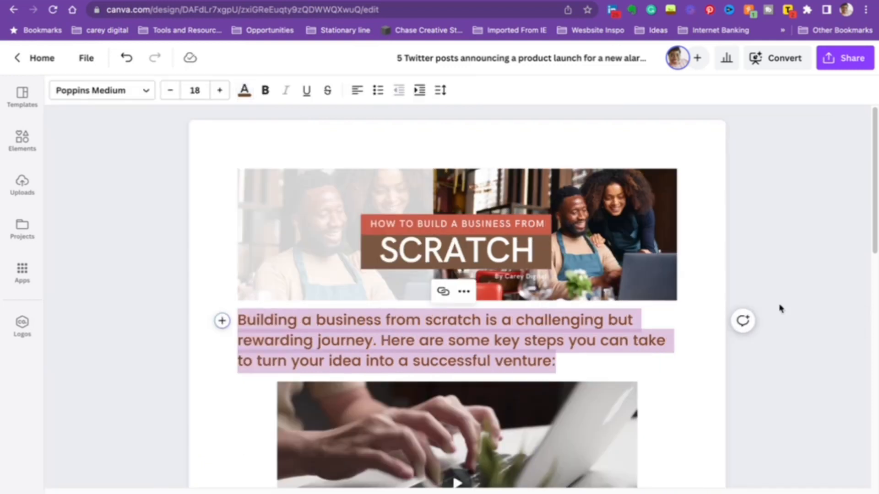
Step: Reduce the intro paragraph's font size to 16
{"action": "left_click", "coordinate": [169, 90]}
{"action": "left_click", "coordinate": [170, 90]}
{"action": "left_click", "coordinate": [703, 368]}
Step: Delete the laptop typing video below the intro paragraph and insert a blank line above the numbered list
{"action": "scroll", "coordinate": [653, 331], "scroll_direction": "down", "scroll_amount": 3}
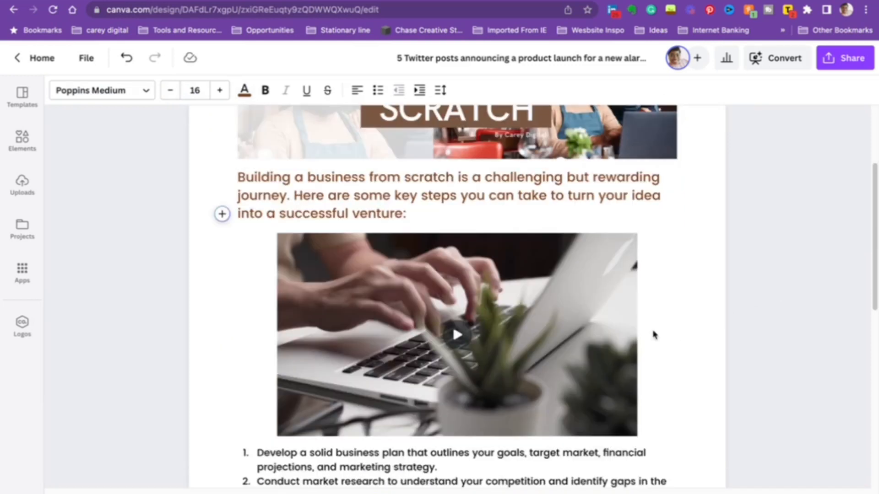
{"action": "left_click", "coordinate": [482, 312]}
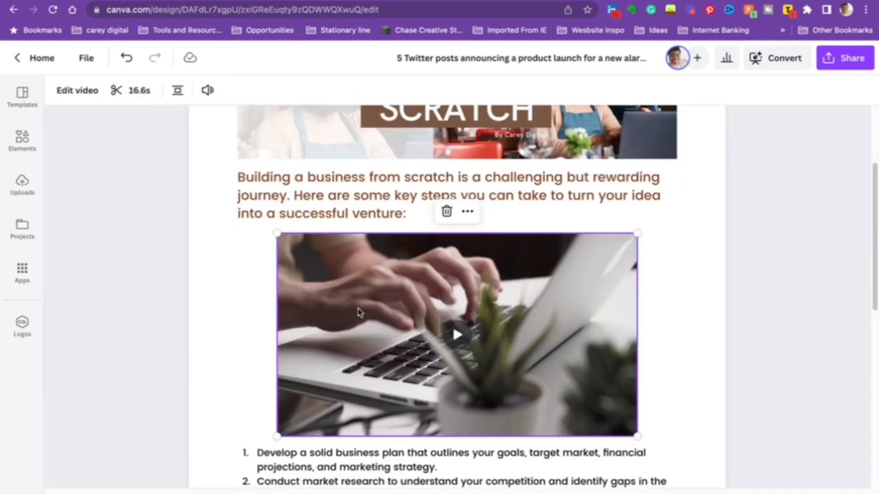
{"action": "left_click", "coordinate": [467, 213]}
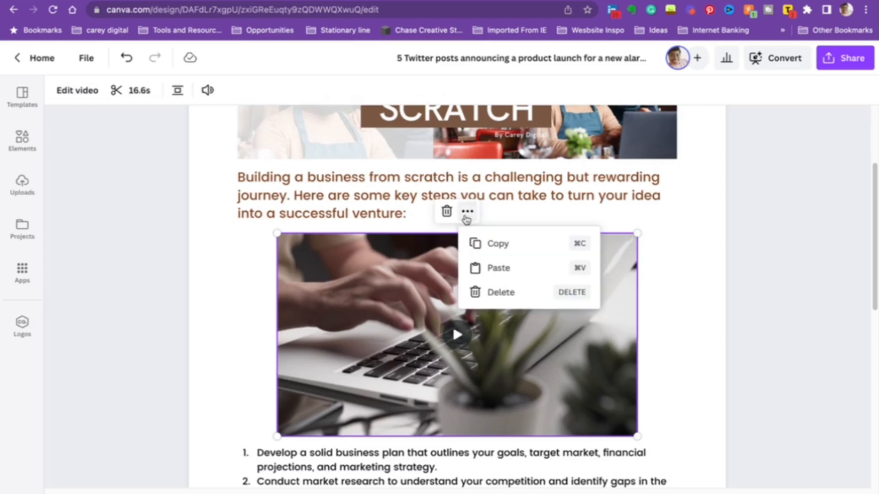
{"action": "left_click", "coordinate": [682, 258]}
{"action": "left_click", "coordinate": [568, 264]}
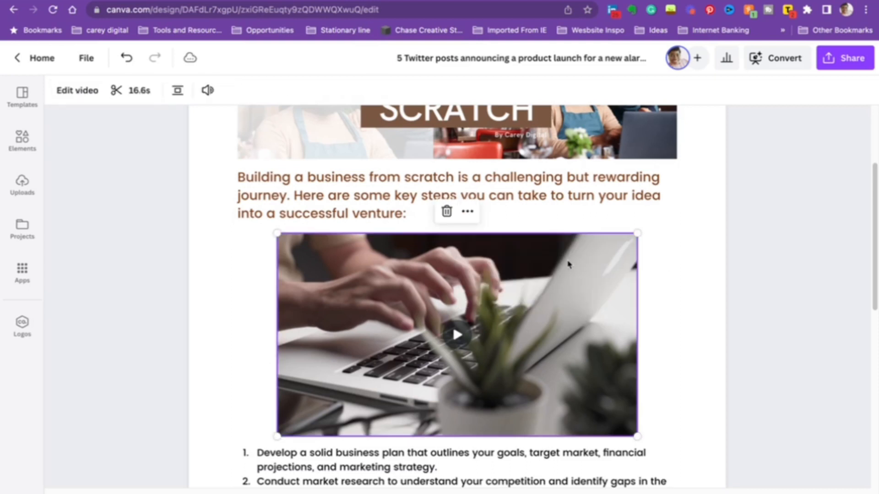
{"action": "left_click", "coordinate": [446, 215]}
{"action": "left_click", "coordinate": [435, 219]}
{"action": "key", "text": "Return"}
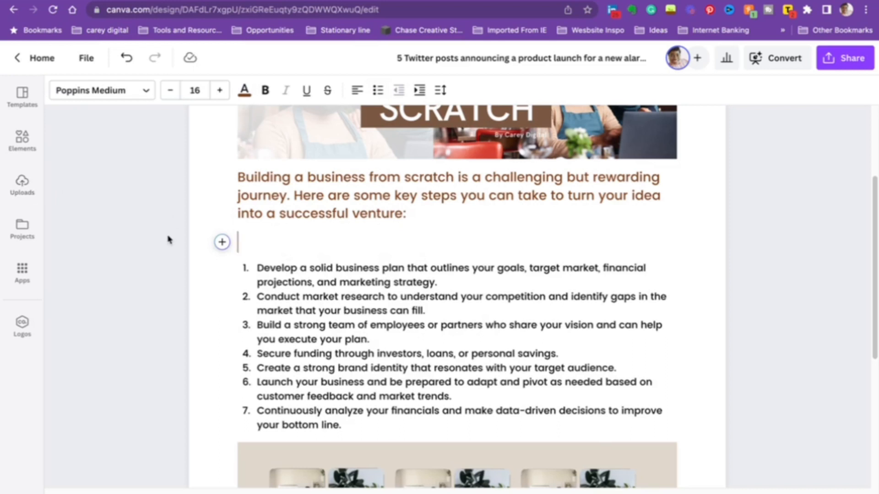
Step: Search the Canva apps for "youtube" and open the YouTube app
{"action": "left_click", "coordinate": [23, 268]}
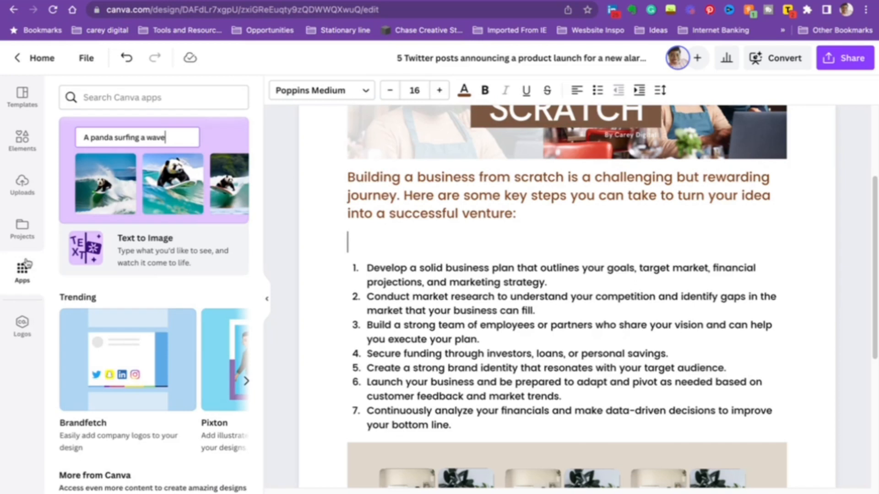
{"action": "left_click", "coordinate": [129, 97]}
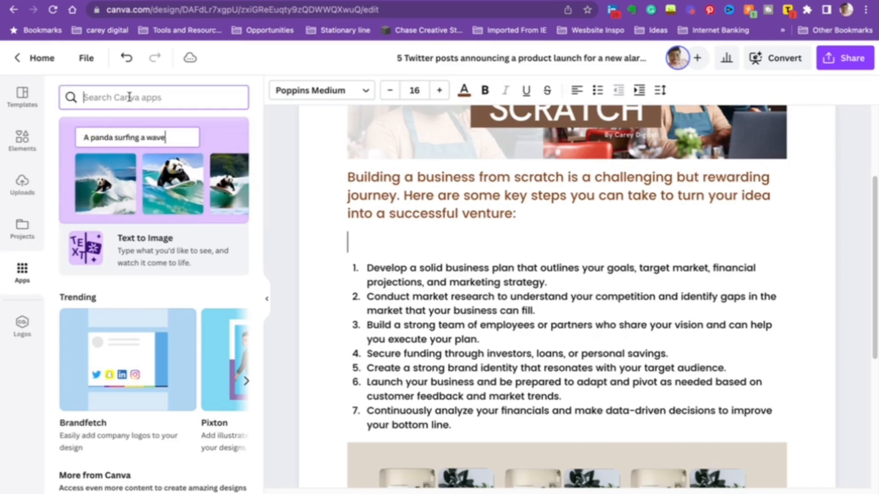
{"action": "type", "text": "youtube"}
{"action": "key", "text": "Return"}
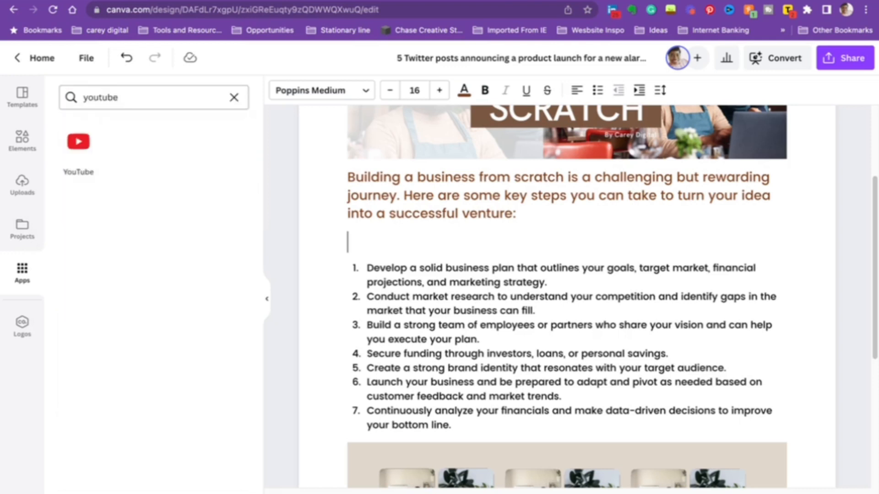
{"action": "left_click", "coordinate": [86, 151]}
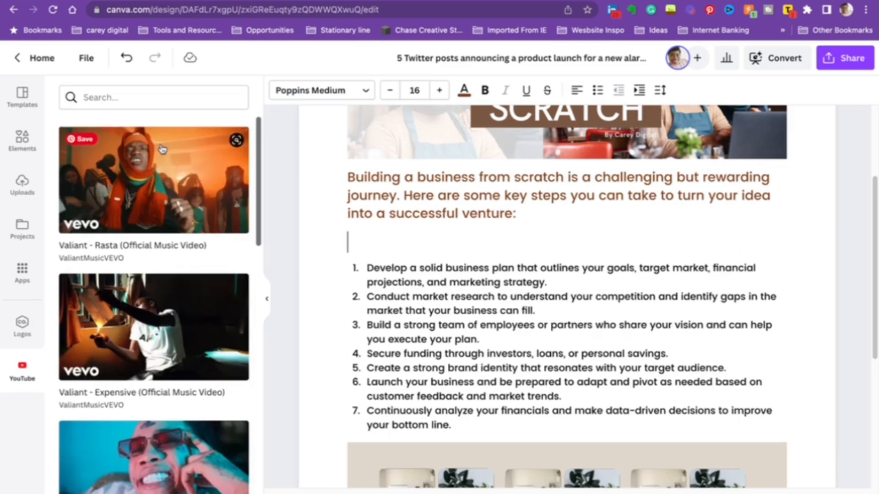
Step: Search the YouTube videos for "how to start a business from scratch"
{"action": "scroll", "coordinate": [186, 261], "scroll_direction": "down", "scroll_amount": 15}
{"action": "scroll", "coordinate": [188, 261], "scroll_direction": "down", "scroll_amount": 20}
{"action": "scroll", "coordinate": [189, 259], "scroll_direction": "down", "scroll_amount": 15}
{"action": "scroll", "coordinate": [191, 261], "scroll_direction": "up", "scroll_amount": 10}
{"action": "left_click", "coordinate": [128, 95]}
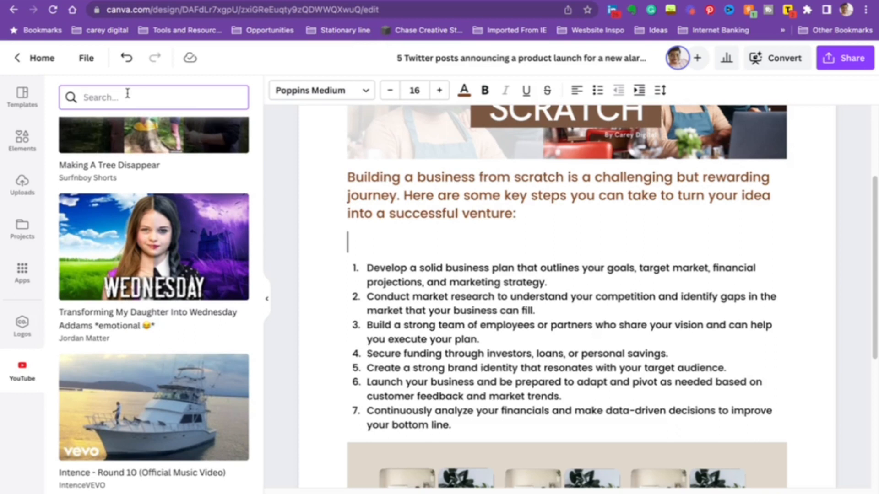
{"action": "type", "text": "blog post"}
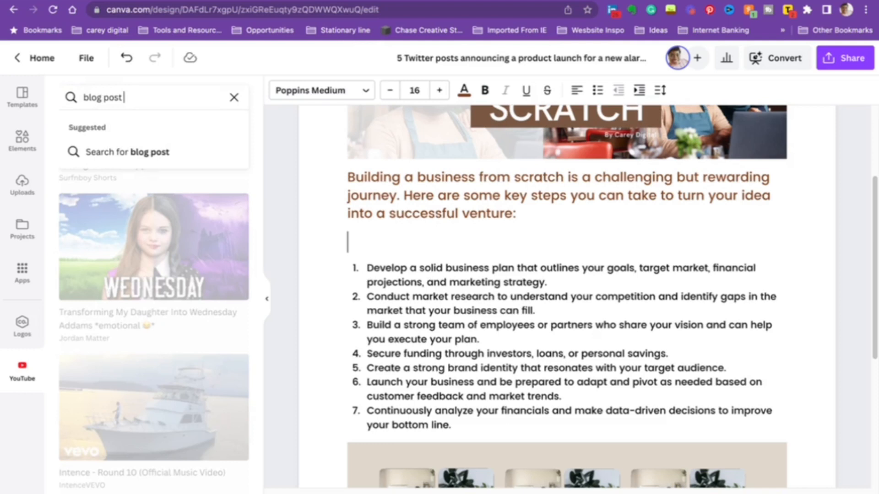
{"action": "key", "text": "super+a"}
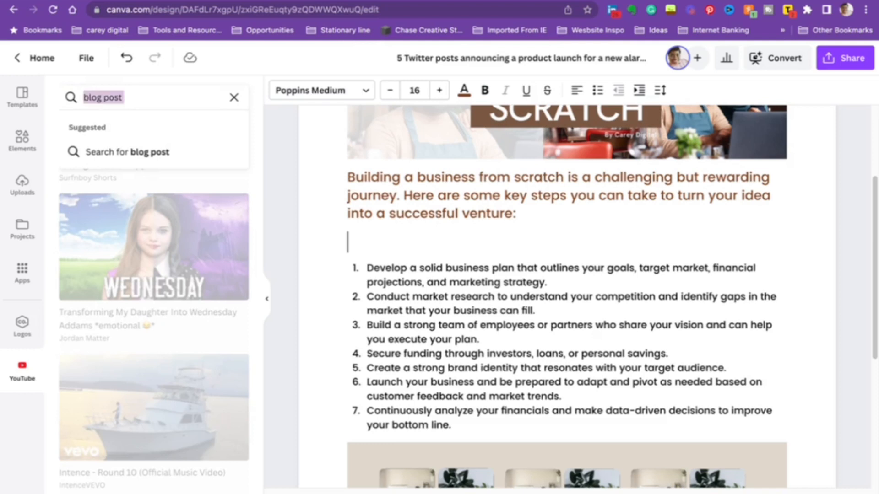
{"action": "type", "text": "how to start a business rom"}
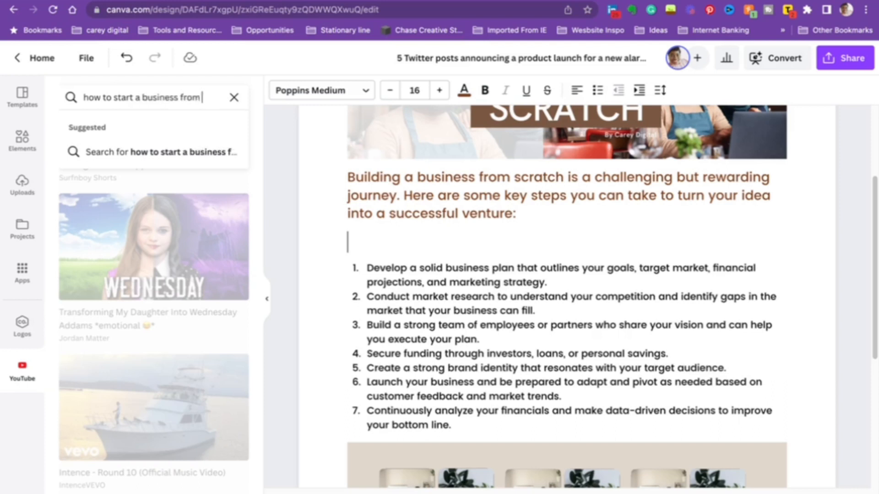
{"action": "type", "text": "racth"}
{"action": "key", "text": "BackSpace"}
{"action": "key", "text": "BackSpace"}
{"action": "key", "text": "BackSpace"}
{"action": "key", "text": "BackSpace"}
{"action": "key", "text": "BackSpace"}
{"action": "type", "text": "ratch"}
{"action": "key", "text": "Return"}
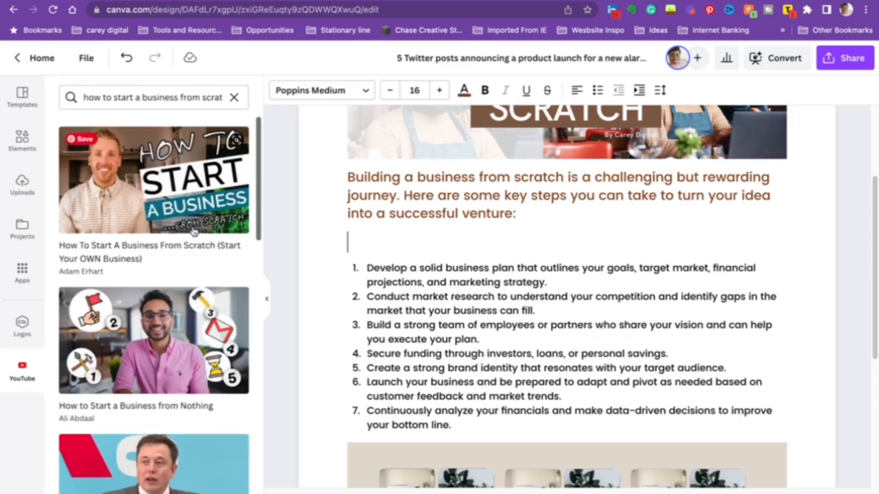
Step: Insert the "How to Start a Business from Nothing" video above the numbered list and delete the extra empty embed below it
{"action": "left_click", "coordinate": [191, 322]}
{"action": "left_click_drag", "start_coordinate": [786, 314], "coordinate": [643, 205]}
{"action": "scroll", "coordinate": [726, 250], "scroll_direction": "up", "scroll_amount": 2}
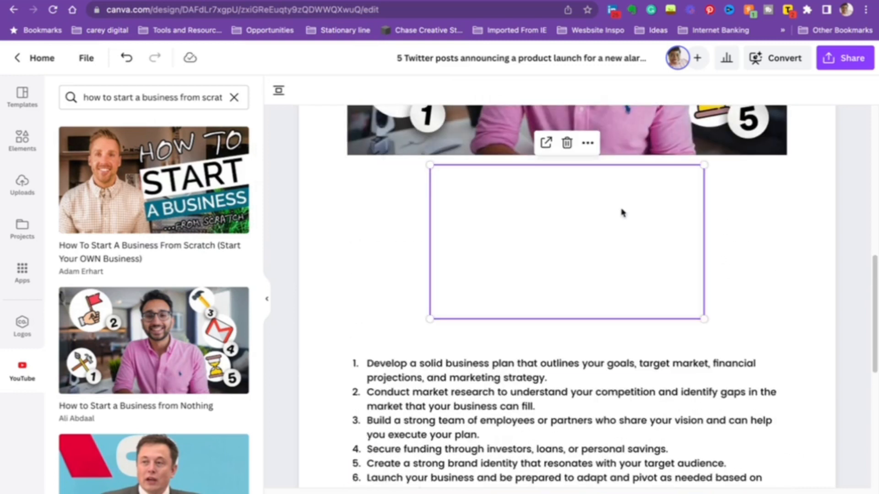
{"action": "left_click", "coordinate": [567, 143]}
{"action": "scroll", "coordinate": [609, 243], "scroll_direction": "up", "scroll_amount": 5}
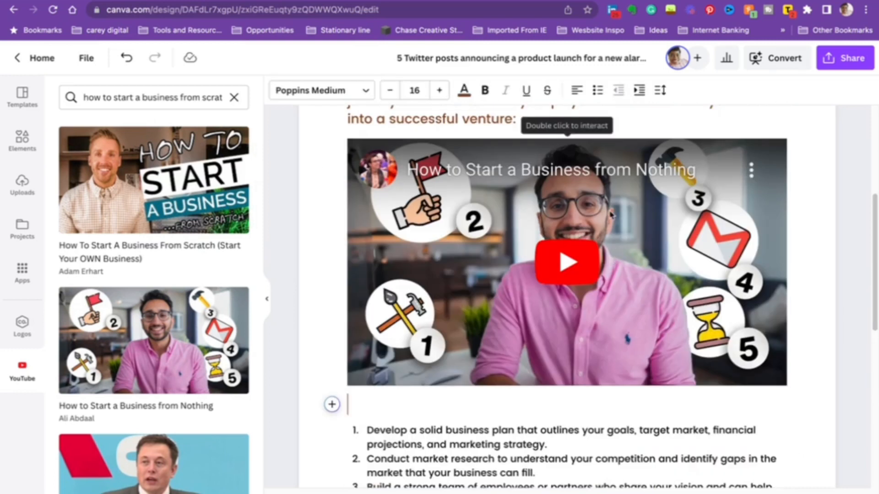
{"action": "scroll", "coordinate": [613, 215], "scroll_direction": "up", "scroll_amount": 5}
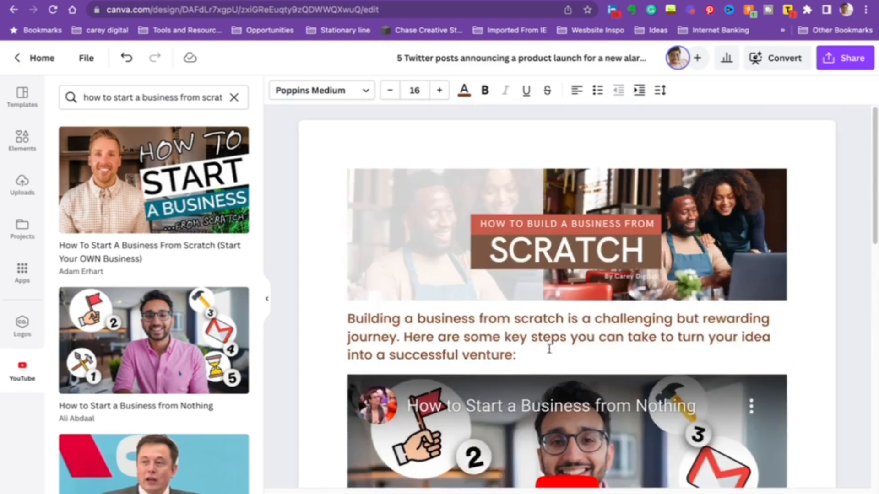
Step: Add the caption "check out this video for more" on the blank line below the embedded video
{"action": "scroll", "coordinate": [549, 349], "scroll_direction": "down", "scroll_amount": 3}
{"action": "left_click", "coordinate": [488, 231]}
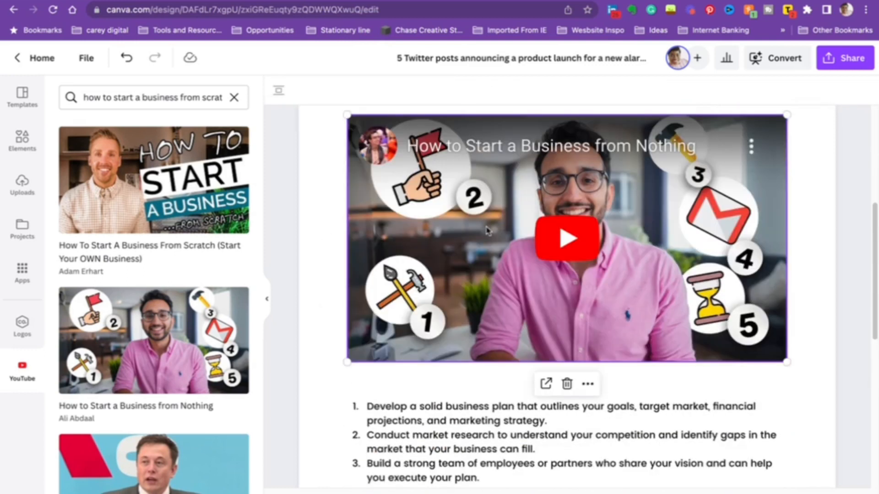
{"action": "left_click", "coordinate": [476, 398]}
{"action": "left_click", "coordinate": [416, 374]}
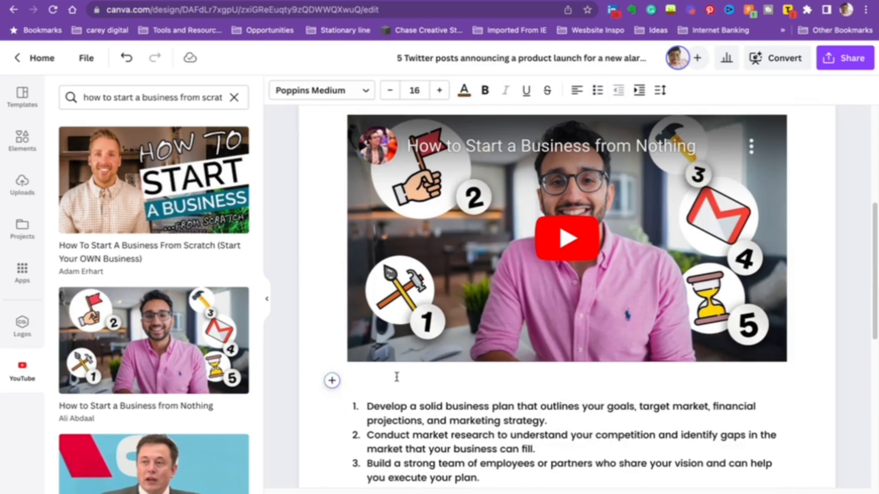
{"action": "type", "text": "check out th"}
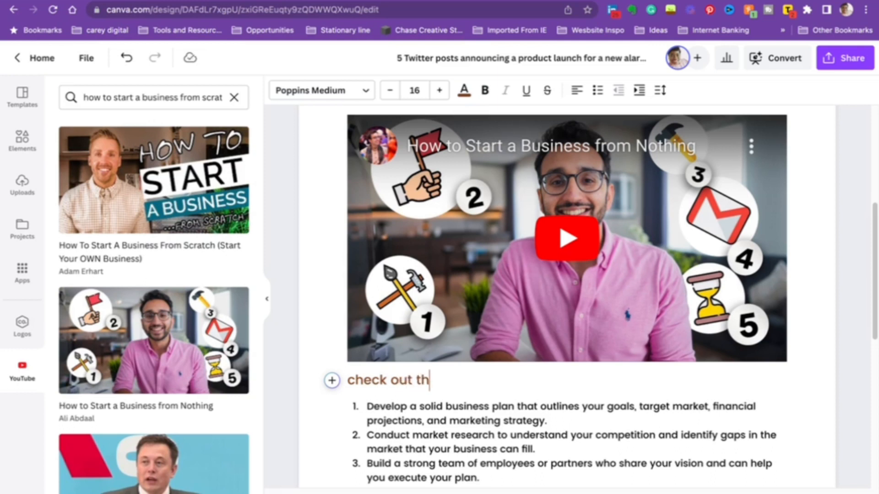
{"action": "type", "text": "is vido "}
{"action": "type", "text": "eo for more"}
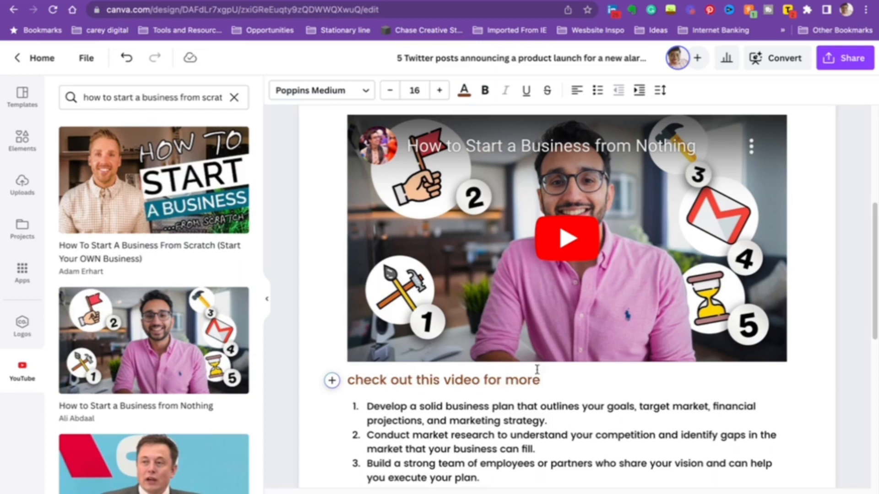
Step: Center the video caption at font size 10 and insert a blank line below it
{"action": "mouse_move", "coordinate": [550, 377]}
{"action": "left_mouse_down"}
{"action": "mouse_move", "coordinate": [331, 389]}
{"action": "mouse_move", "coordinate": [542, 380]}
{"action": "left_mouse_up"}
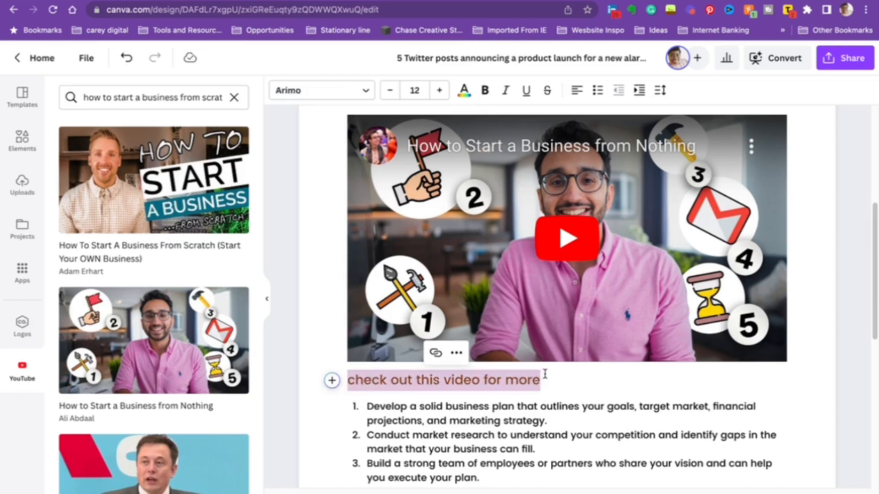
{"action": "left_click", "coordinate": [413, 90]}
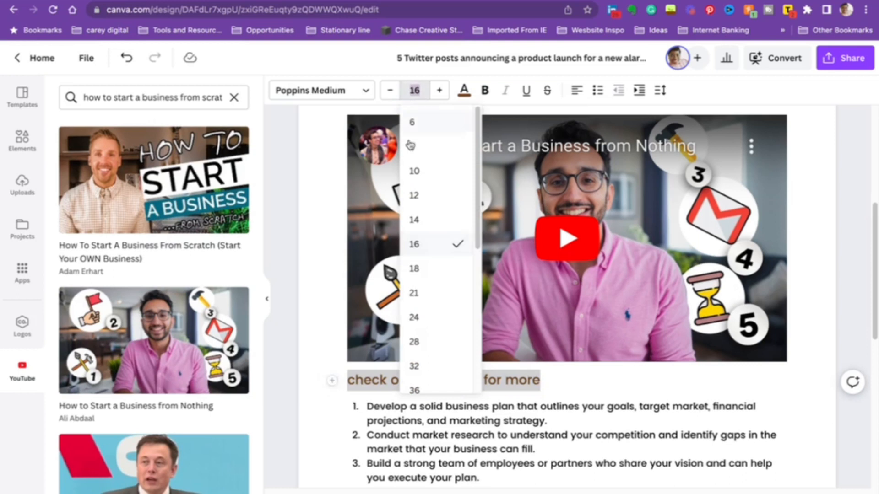
{"action": "left_click", "coordinate": [422, 196]}
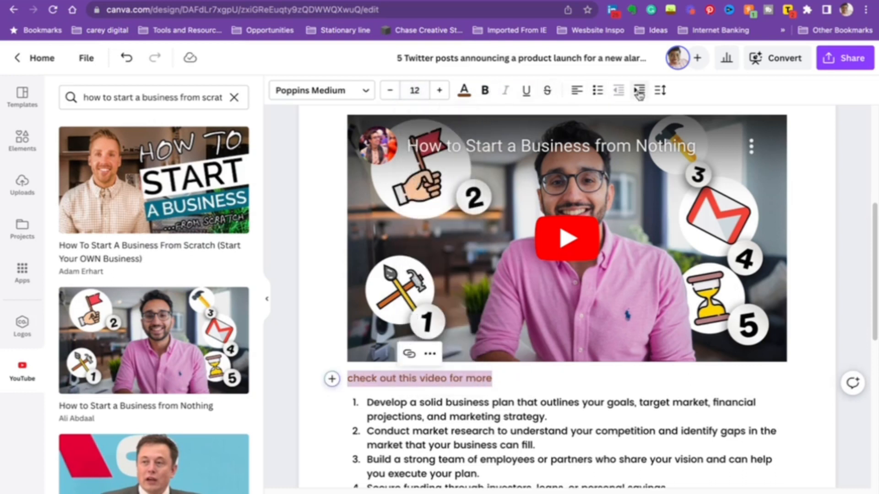
{"action": "left_click", "coordinate": [587, 94]}
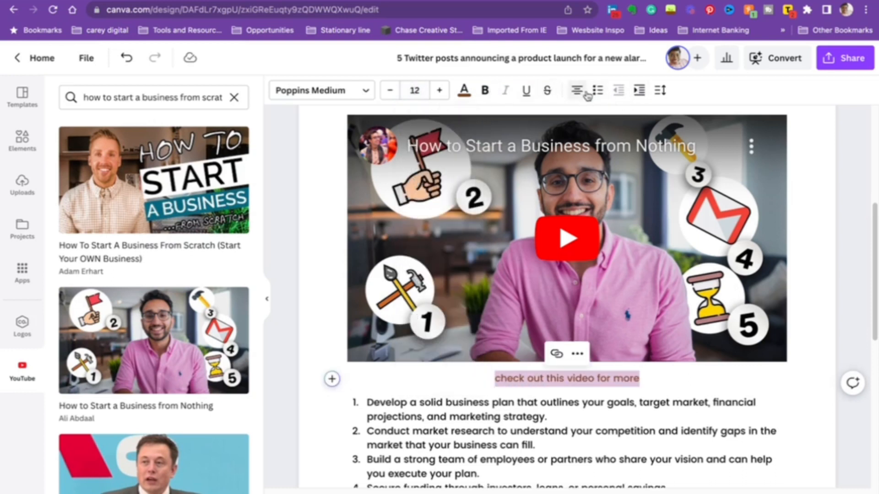
{"action": "left_click", "coordinate": [390, 90]}
{"action": "left_click", "coordinate": [390, 90]}
{"action": "left_click", "coordinate": [655, 380]}
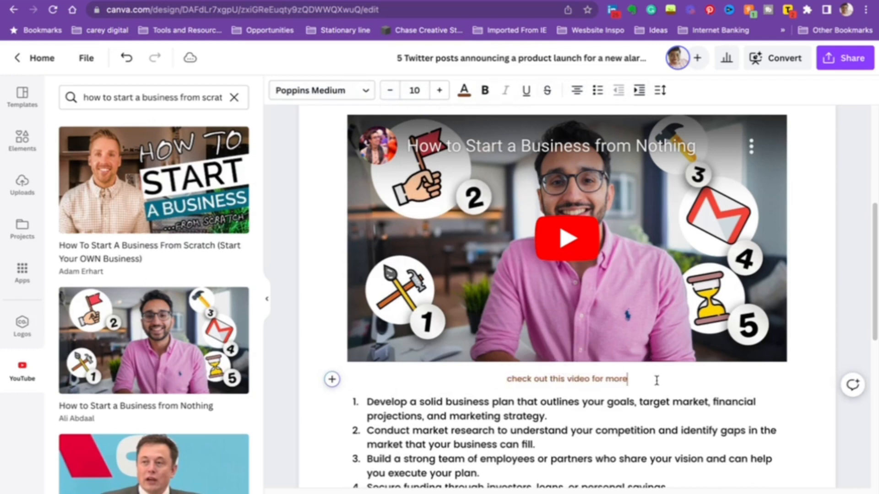
{"action": "key", "text": "Return"}
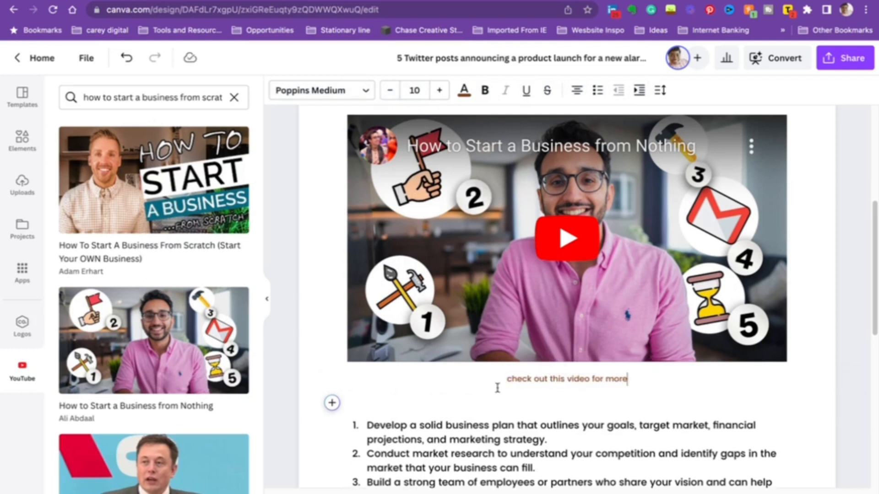
Step: Link the whole caption text to youtube.com/careydigital
{"action": "left_click_drag", "start_coordinate": [487, 390], "coordinate": [513, 375]}
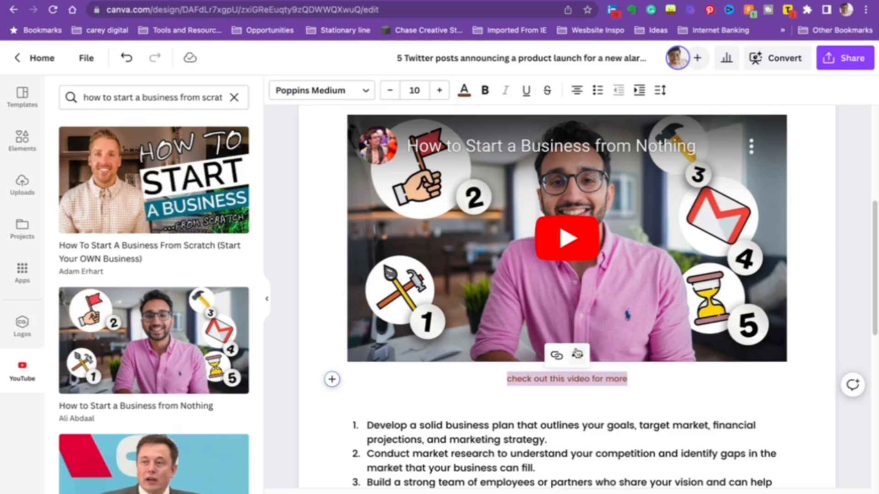
{"action": "left_click", "coordinate": [556, 355]}
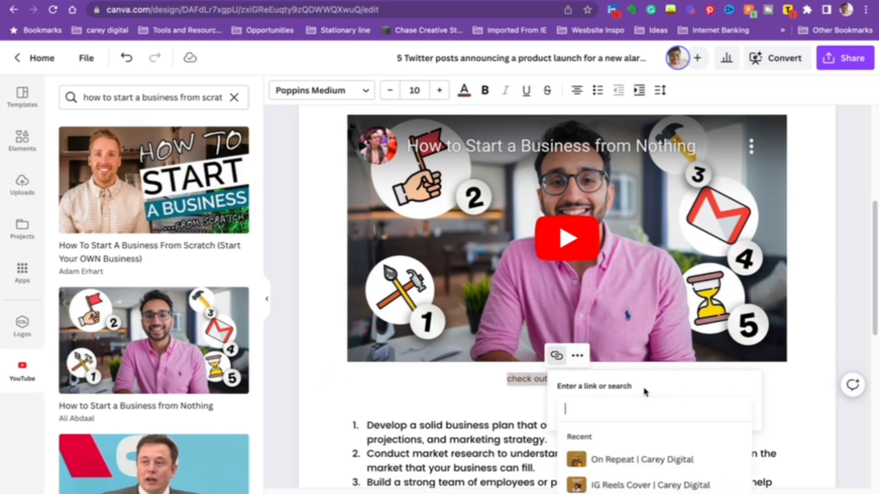
{"action": "type", "text": "youtube.com/careydigit"}
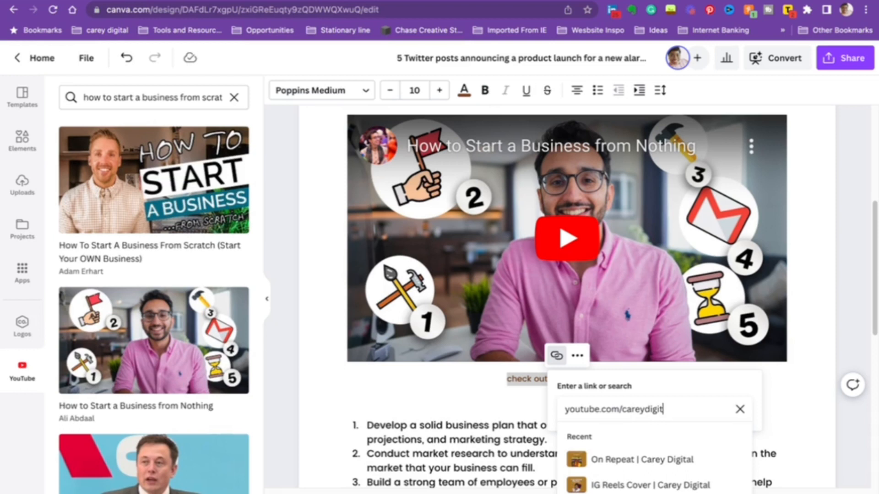
{"action": "type", "text": "al"}
{"action": "key", "text": "Return"}
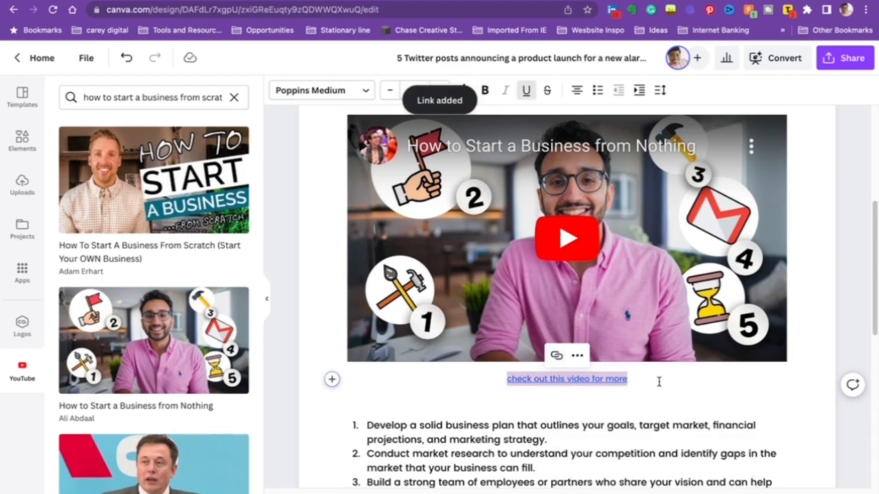
Step: Remove the blank line between the linked video caption and the numbered list
{"action": "scroll", "coordinate": [640, 378], "scroll_direction": "down", "scroll_amount": 1}
{"action": "left_click", "coordinate": [490, 378]}
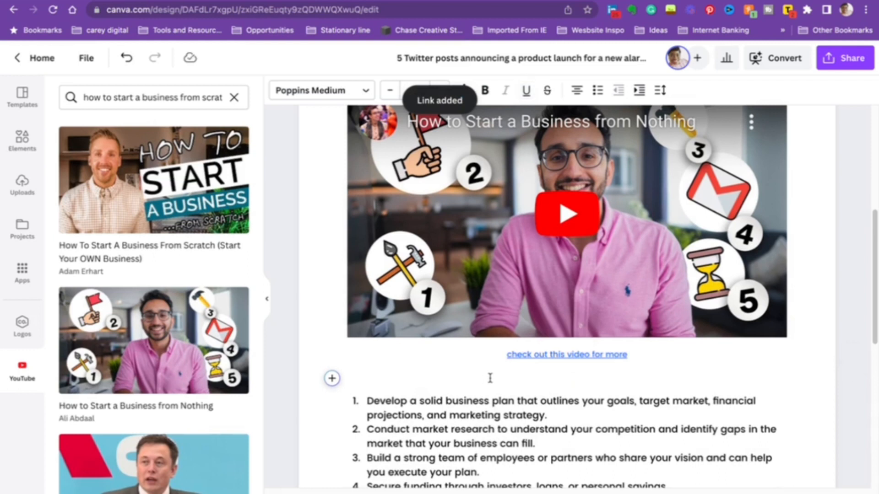
{"action": "scroll", "coordinate": [489, 378], "scroll_direction": "down", "scroll_amount": 5}
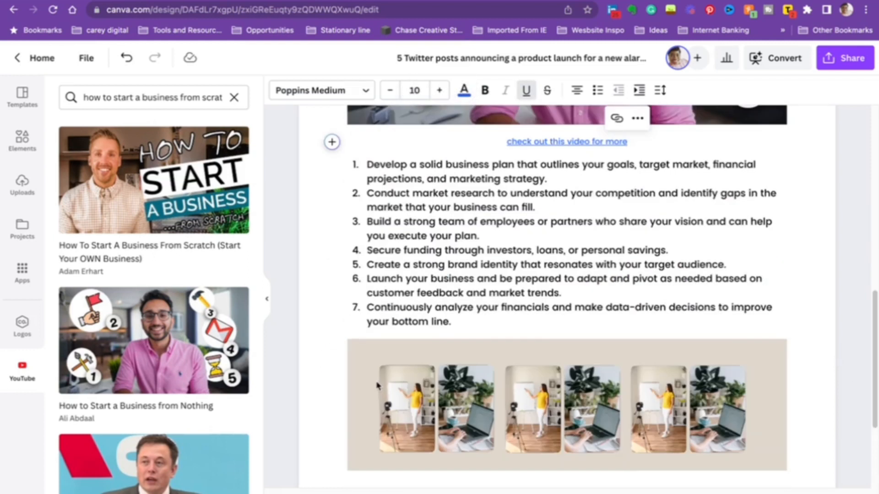
Step: Remove the blank line between the beige photo strip and the closing paragraph
{"action": "left_click", "coordinate": [582, 392]}
{"action": "scroll", "coordinate": [632, 323], "scroll_direction": "down", "scroll_amount": 4}
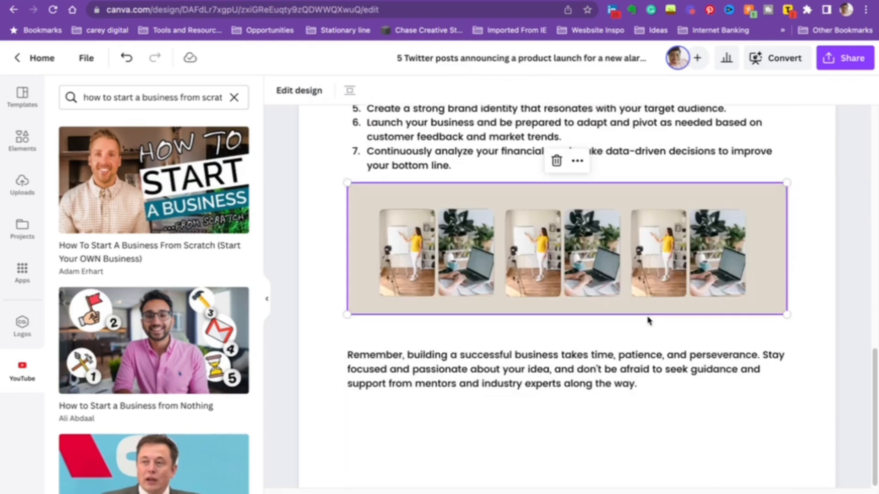
{"action": "left_click", "coordinate": [523, 339]}
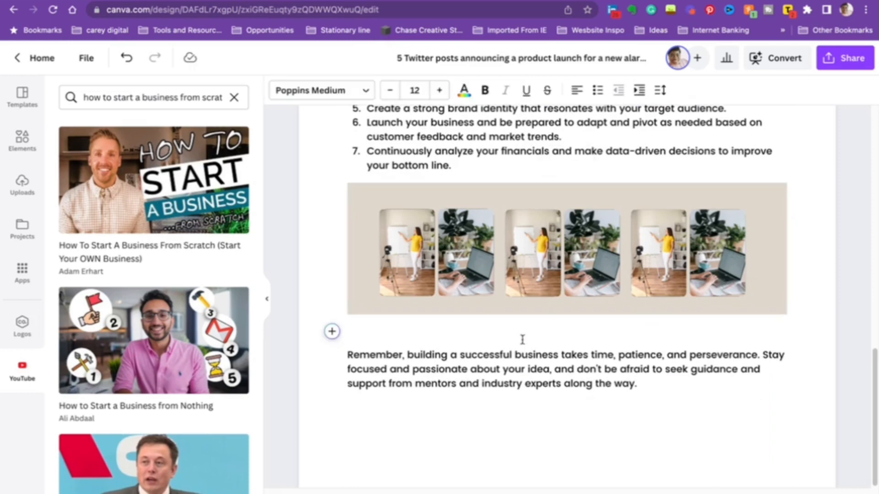
{"action": "key", "text": "BackSpace"}
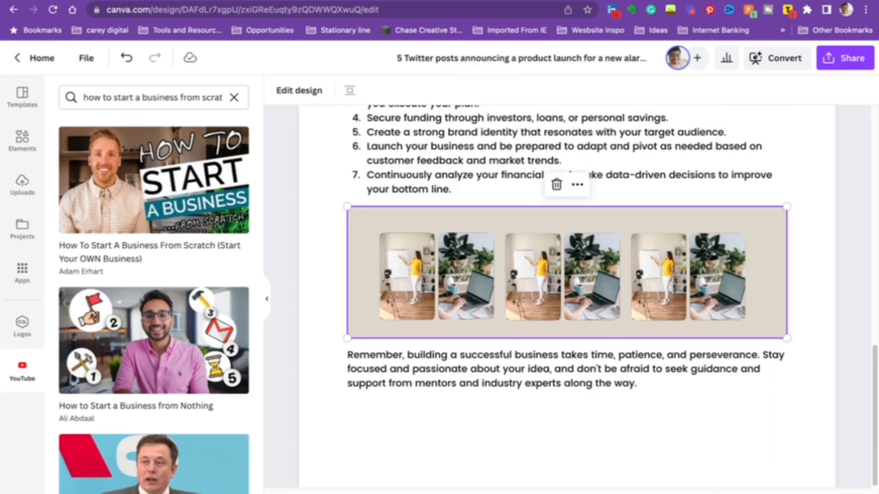
Step: Review the whole blog post from the banner down to the closing paragraph
{"action": "scroll", "coordinate": [512, 335], "scroll_direction": "up", "scroll_amount": 5}
{"action": "scroll", "coordinate": [543, 316], "scroll_direction": "up", "scroll_amount": 3}
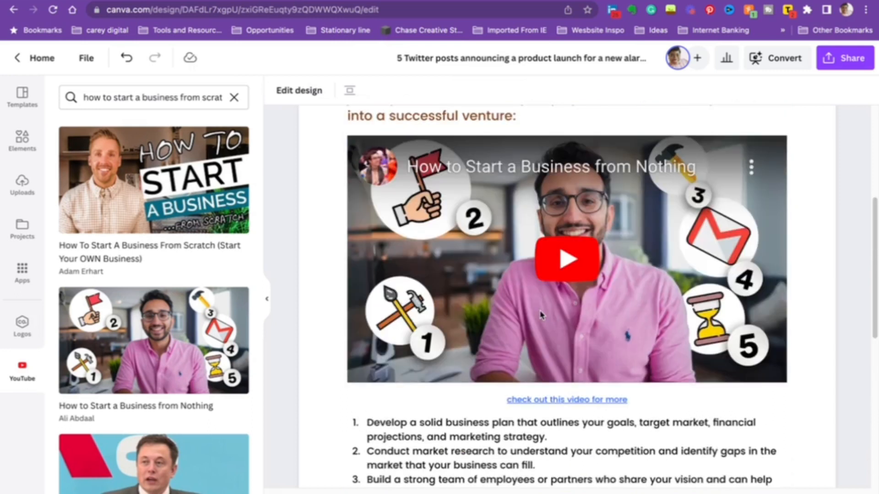
{"action": "scroll", "coordinate": [542, 316], "scroll_direction": "down", "scroll_amount": 8}
{"action": "scroll", "coordinate": [545, 313], "scroll_direction": "up", "scroll_amount": 15}
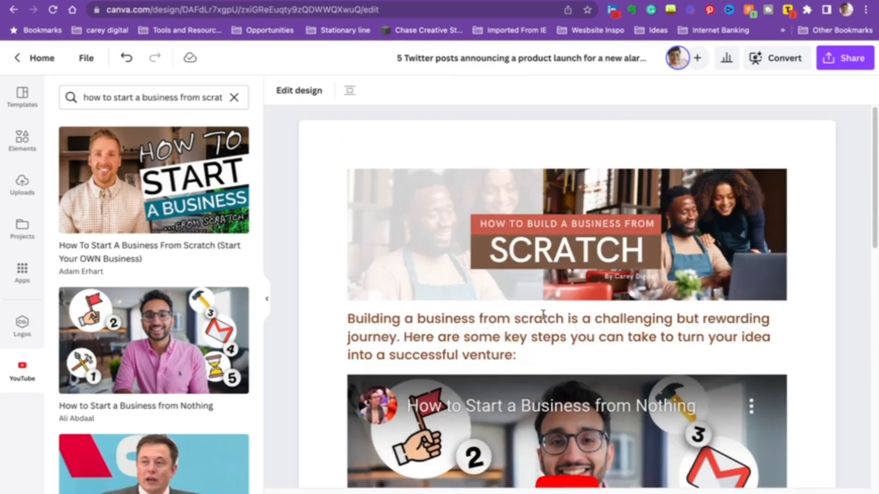
{"action": "scroll", "coordinate": [544, 315], "scroll_direction": "down", "scroll_amount": 4}
{"action": "scroll", "coordinate": [540, 298], "scroll_direction": "down", "scroll_amount": 10}
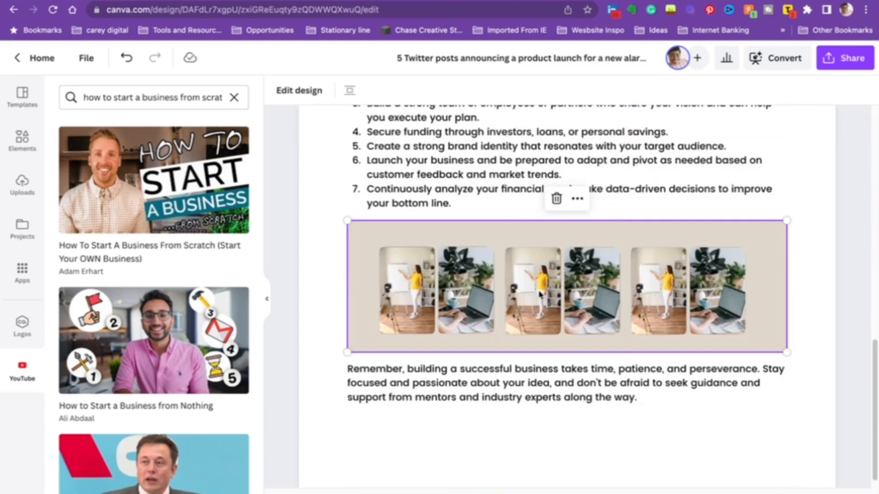
{"action": "scroll", "coordinate": [541, 295], "scroll_direction": "down", "scroll_amount": 1}
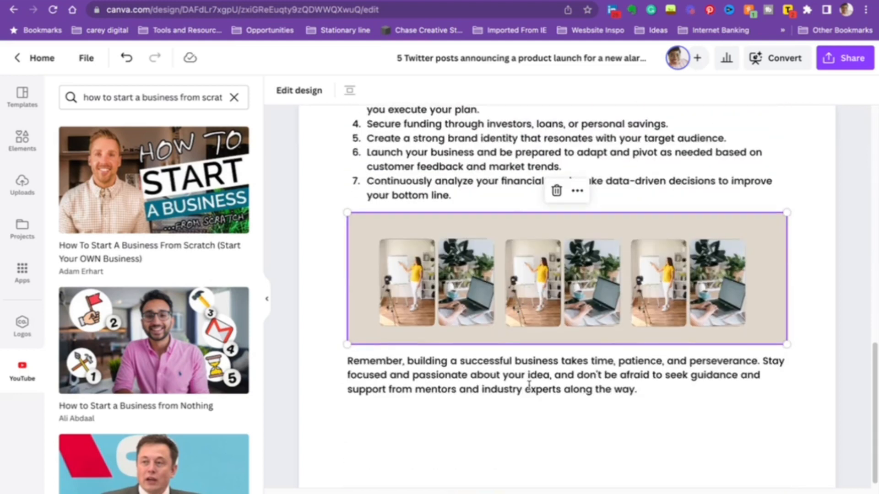
Step: Insert a table of four columns and two rows below the closing paragraph, separated from it by a blank line
{"action": "left_click", "coordinate": [542, 389]}
{"action": "left_click", "coordinate": [655, 389]}
{"action": "key", "text": "Return"}
{"action": "key", "text": "Return"}
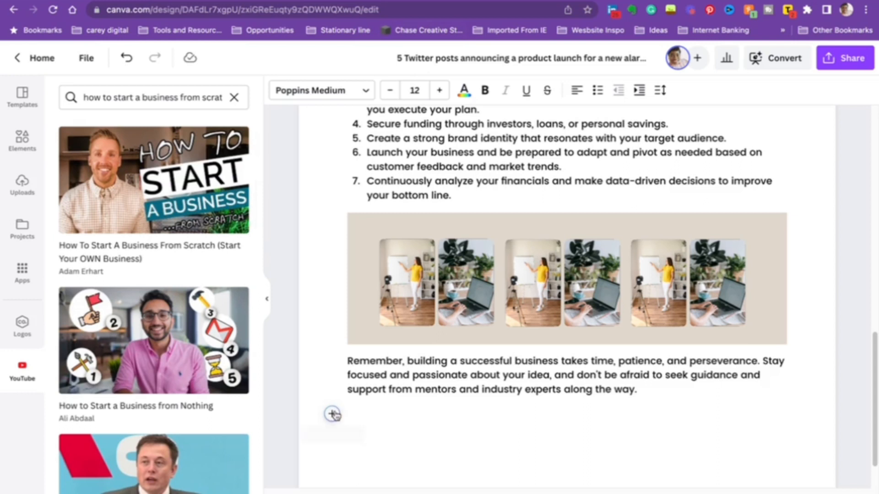
{"action": "left_click", "coordinate": [332, 414]}
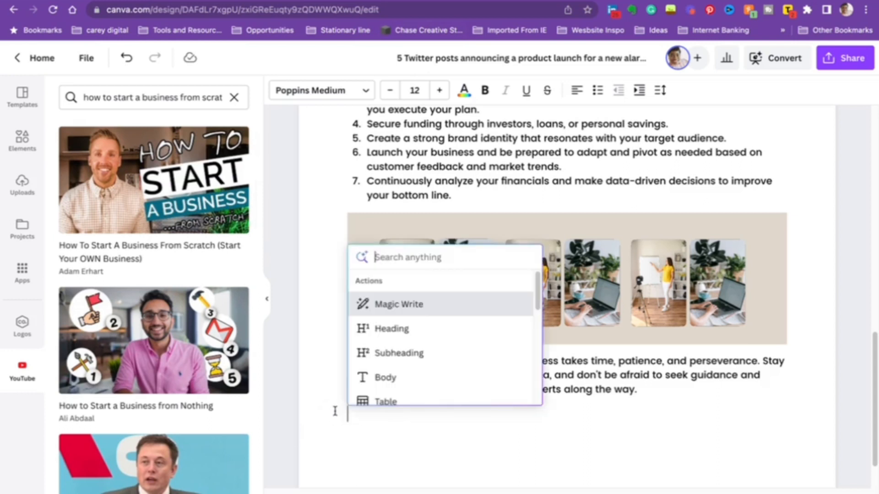
{"action": "scroll", "coordinate": [438, 348], "scroll_direction": "down", "scroll_amount": 1}
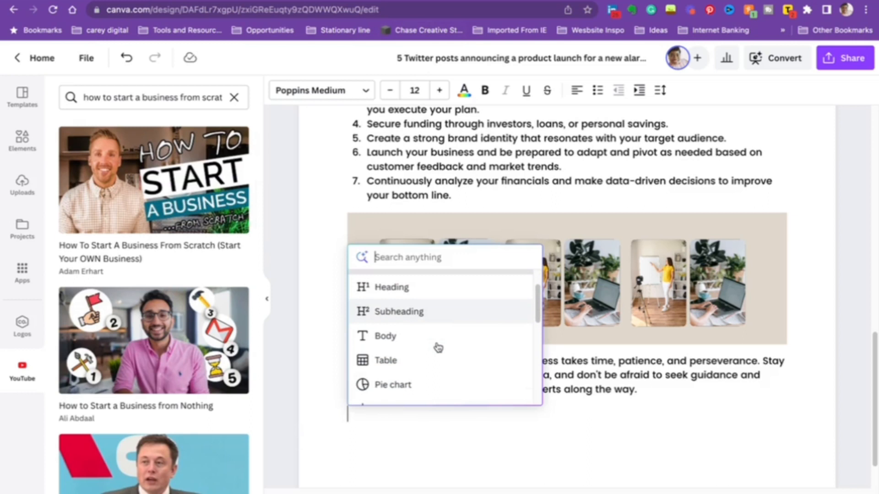
{"action": "left_click", "coordinate": [431, 358]}
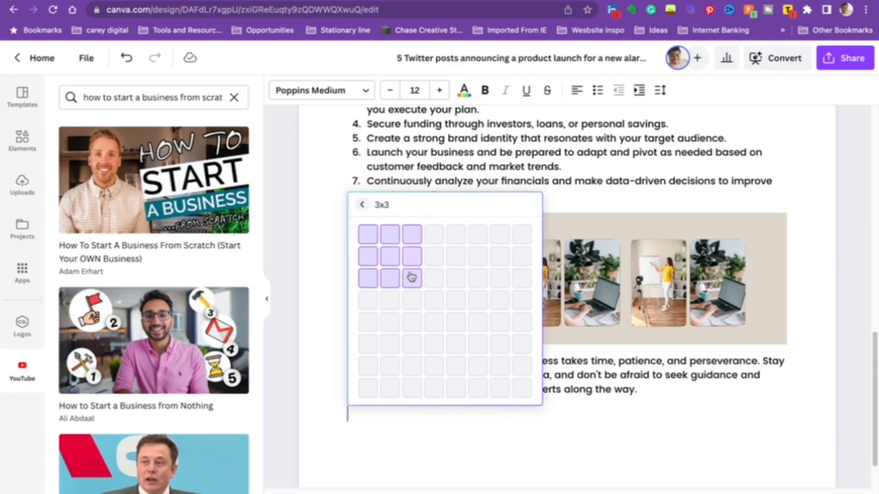
{"action": "left_click", "coordinate": [433, 267]}
{"action": "scroll", "coordinate": [613, 389], "scroll_direction": "down", "scroll_amount": 1}
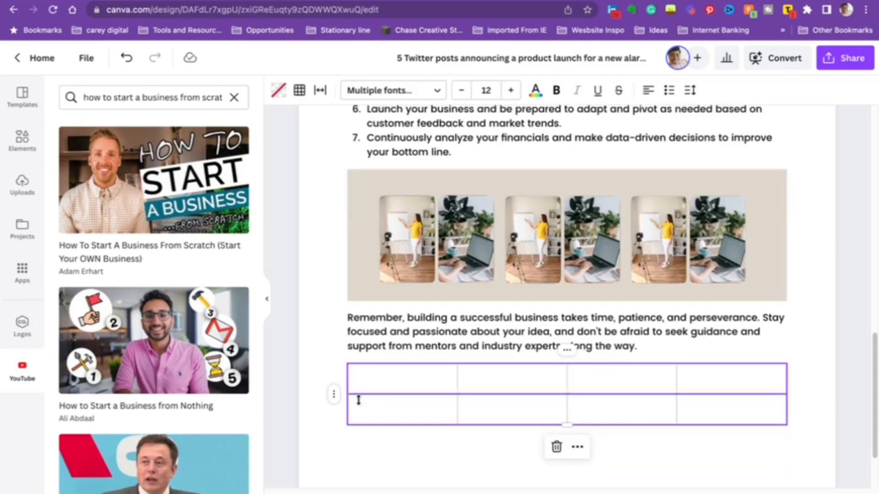
{"action": "left_click", "coordinate": [648, 341]}
{"action": "key", "text": "Return"}
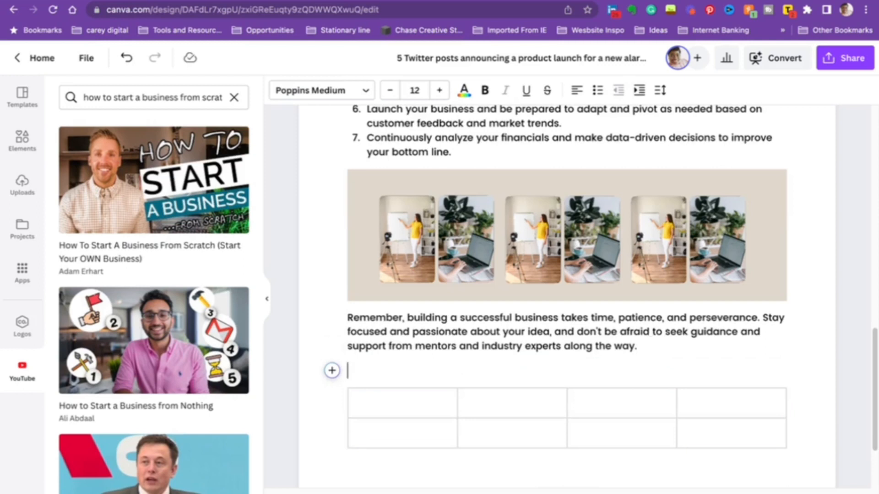
Step: Add a row to the table from its first row, and move the empty first row down one place
{"action": "scroll", "coordinate": [624, 345], "scroll_direction": "down", "scroll_amount": 2}
{"action": "left_click", "coordinate": [353, 308]}
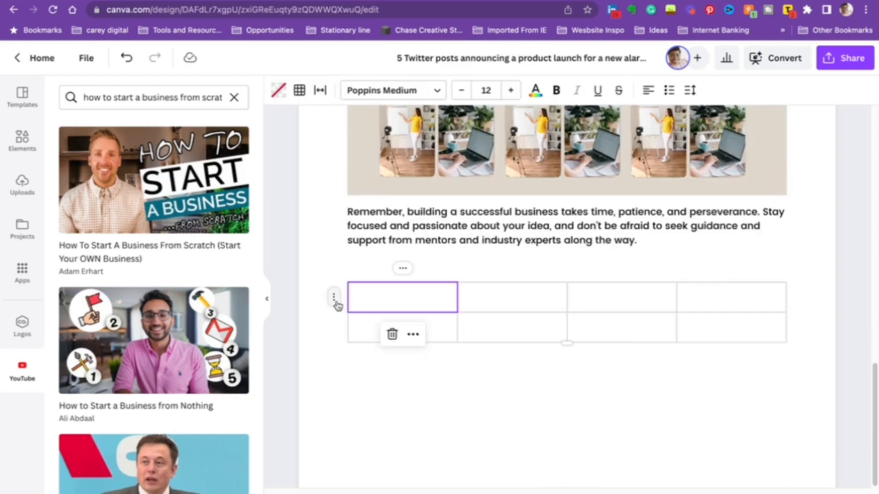
{"action": "left_click", "coordinate": [336, 303]}
{"action": "left_click", "coordinate": [391, 420]}
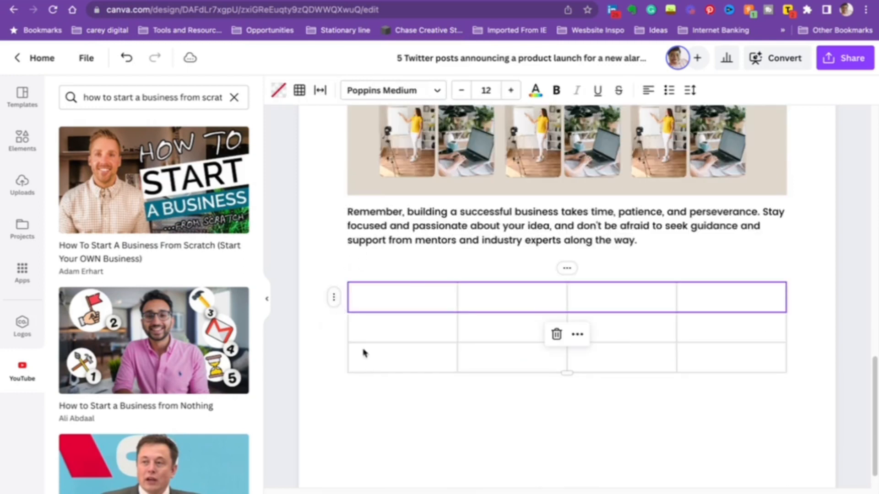
{"action": "left_click", "coordinate": [336, 303]}
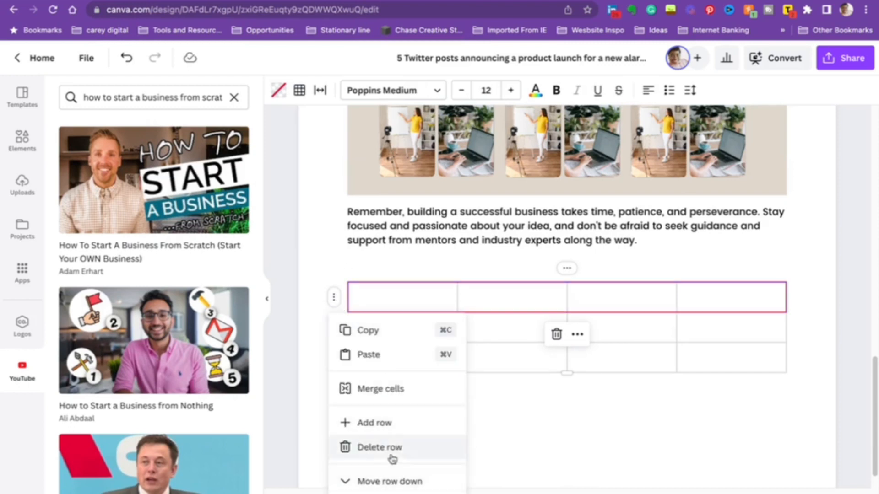
{"action": "left_click", "coordinate": [387, 481]}
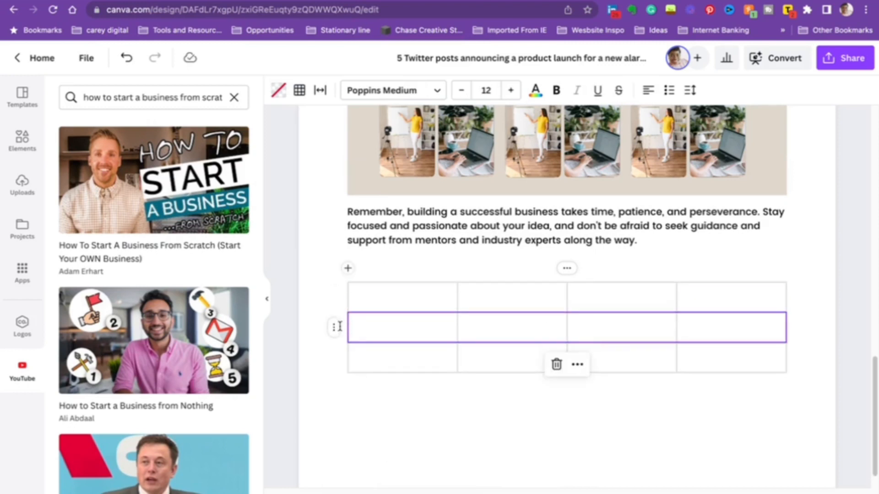
Step: Fill the table's first row with the column headers TITLE, SUBTITLE, AUTHOR and STATUS
{"action": "left_click", "coordinate": [398, 294]}
{"action": "left_click", "coordinate": [397, 293]}
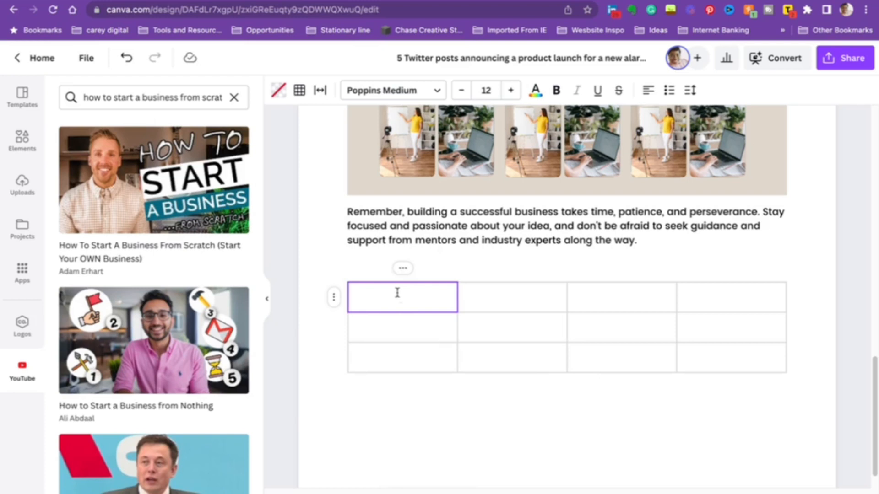
{"action": "type", "text": "TITLE"}
{"action": "left_click", "coordinate": [512, 297]}
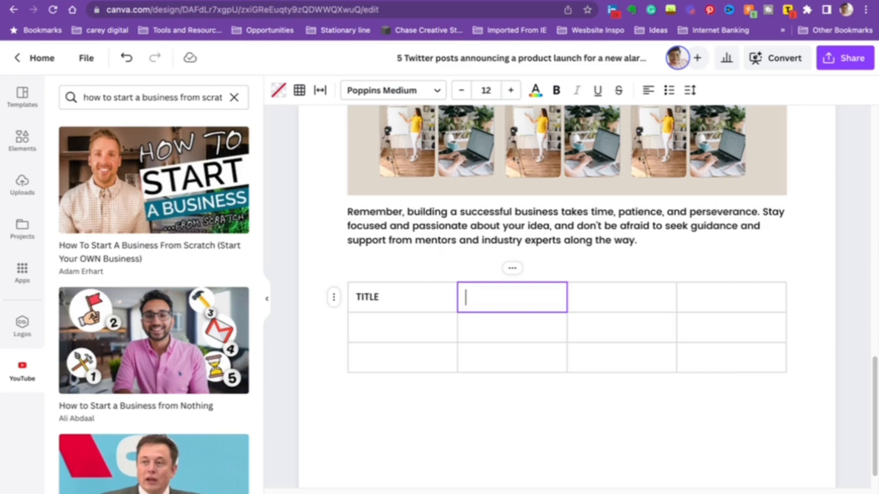
{"action": "type", "text": "SUBTITLE"}
{"action": "key", "text": "Tab"}
{"action": "type", "text": "AUTHOR"}
{"action": "key", "text": "Tab"}
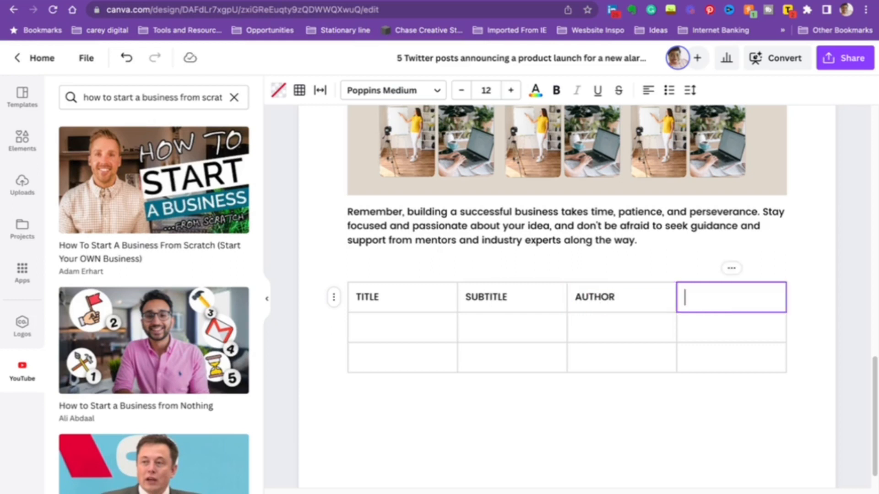
{"action": "type", "text": "STATUS"}
{"action": "left_click", "coordinate": [442, 268]}
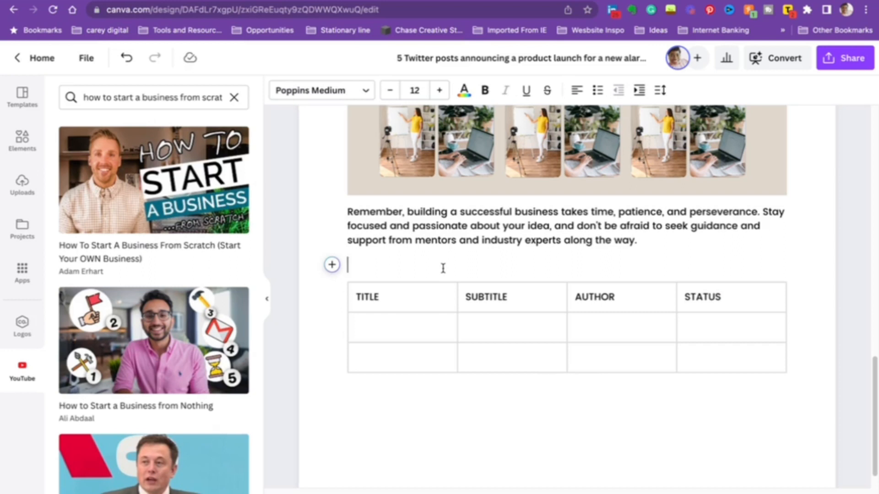
Step: Insert the YouTube video "How to Start a Business from Nothing" into the cell below TITLE
{"action": "left_click", "coordinate": [370, 298]}
{"action": "left_click", "coordinate": [370, 299]}
{"action": "left_click", "coordinate": [726, 306]}
{"action": "left_click", "coordinate": [380, 308]}
{"action": "left_click", "coordinate": [440, 326]}
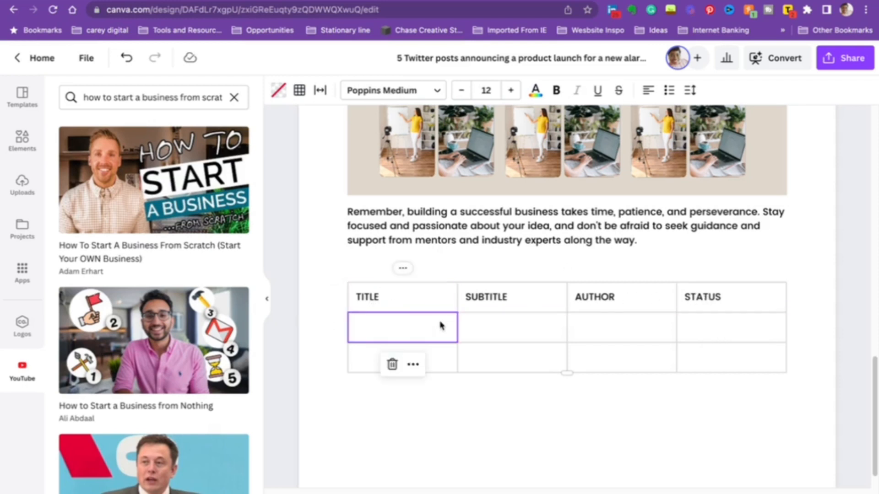
{"action": "left_click", "coordinate": [425, 332]}
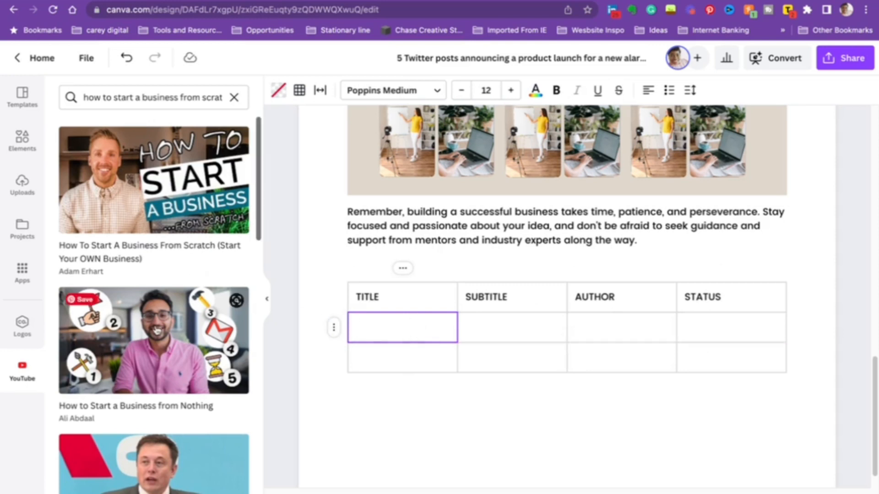
{"action": "left_click", "coordinate": [157, 331]}
Step: Insert the overhead laptop typing video below SUBTITLE and AUTHOR, and the 8-second keyboard typing video below STATUS
{"action": "left_click", "coordinate": [482, 357]}
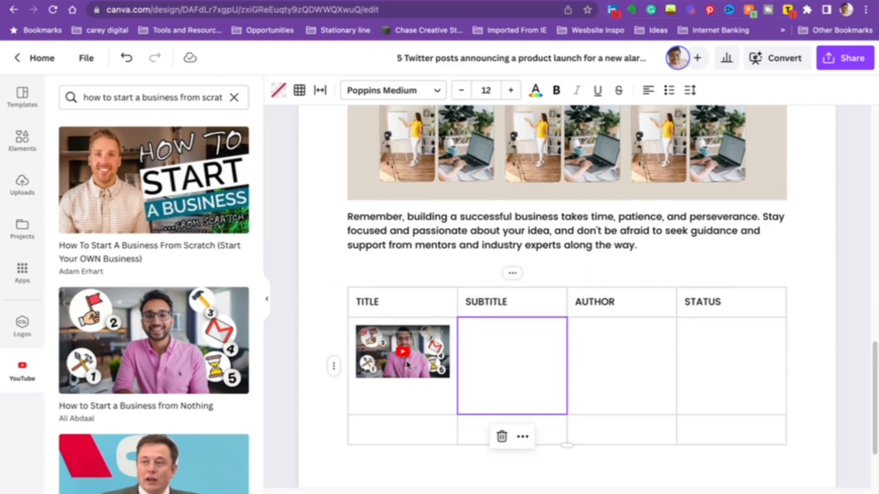
{"action": "left_click", "coordinate": [22, 140]}
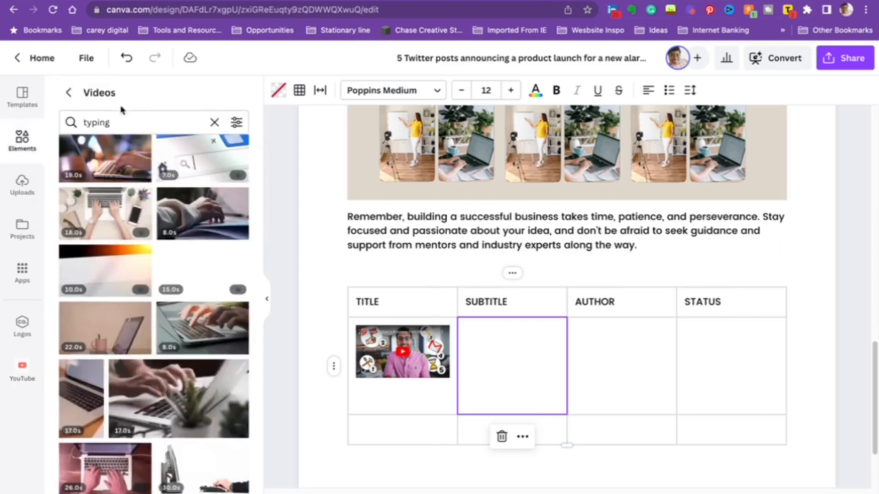
{"action": "left_click", "coordinate": [110, 223]}
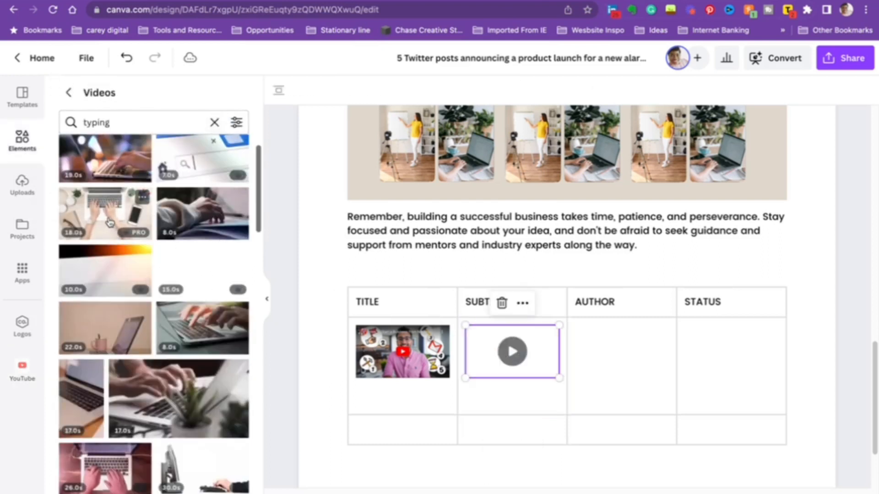
{"action": "left_click", "coordinate": [594, 335]}
{"action": "left_click", "coordinate": [110, 217]}
{"action": "left_click", "coordinate": [729, 332]}
{"action": "left_click", "coordinate": [215, 334]}
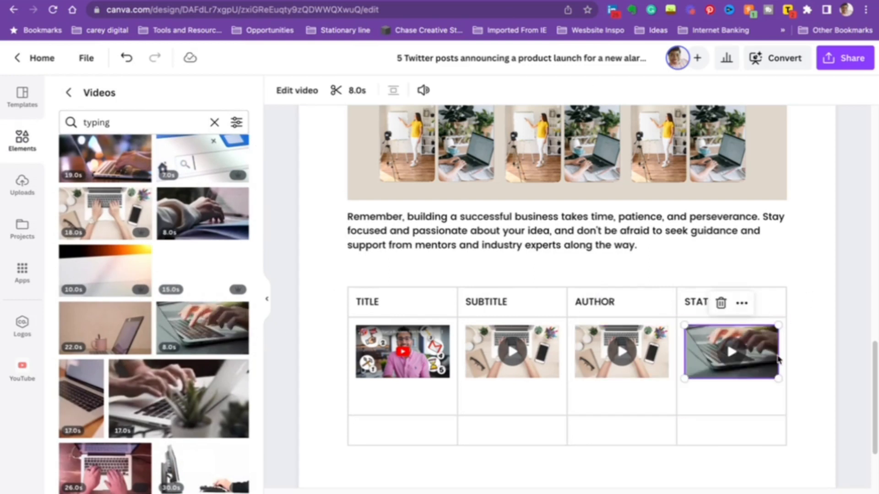
Step: Bring up the uploaded media for the first cell of the table's last row
{"action": "left_click", "coordinate": [428, 440]}
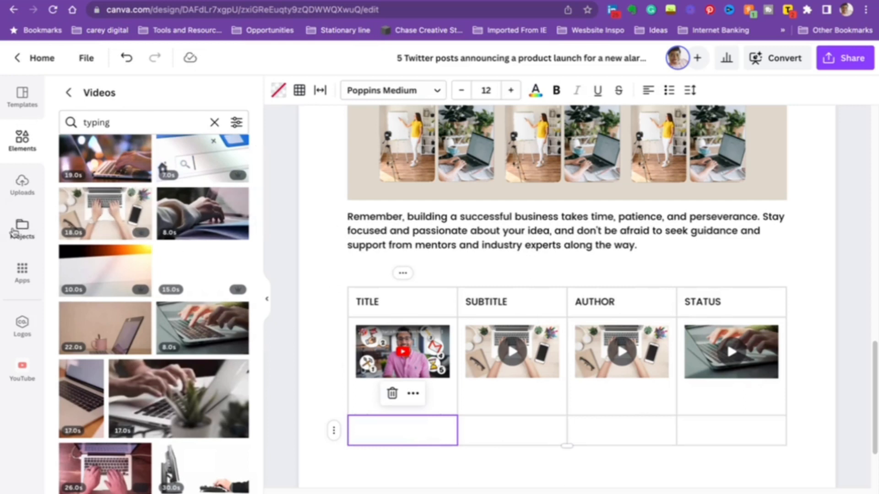
{"action": "left_click", "coordinate": [25, 180]}
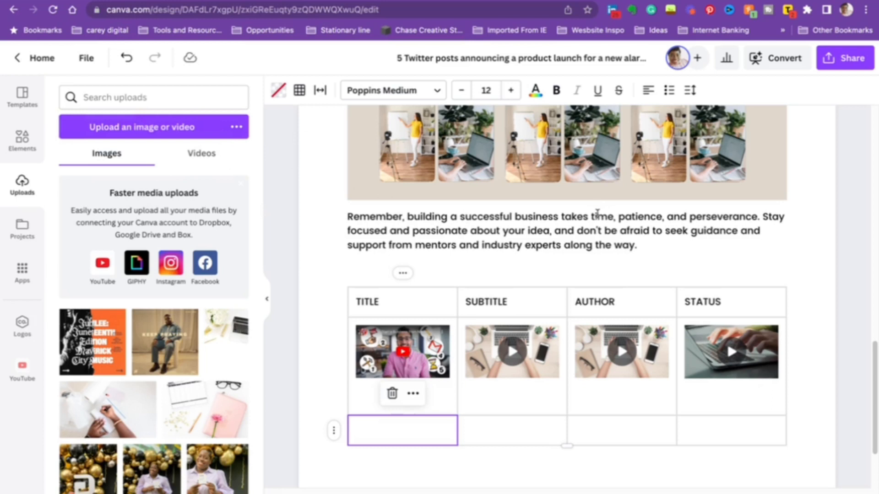
Step: Delete all four videos from the table's second row
{"action": "left_click", "coordinate": [710, 344]}
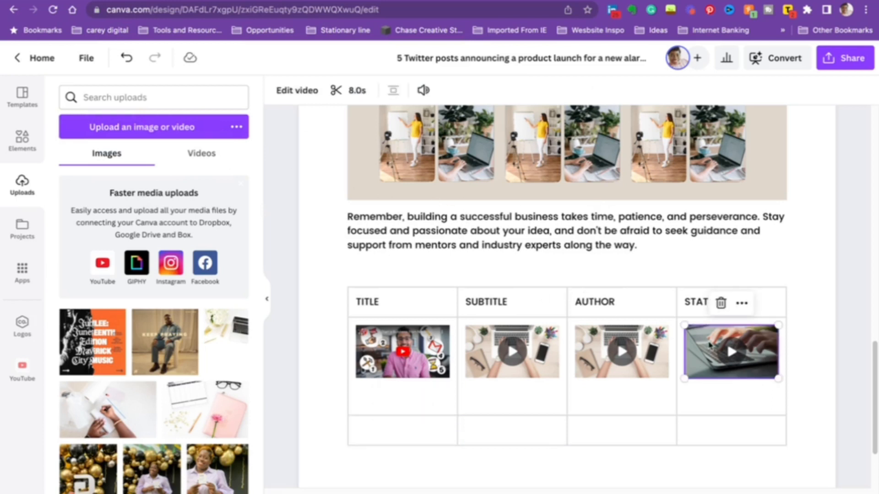
{"action": "key", "text": "Delete"}
{"action": "left_click", "coordinate": [620, 369]}
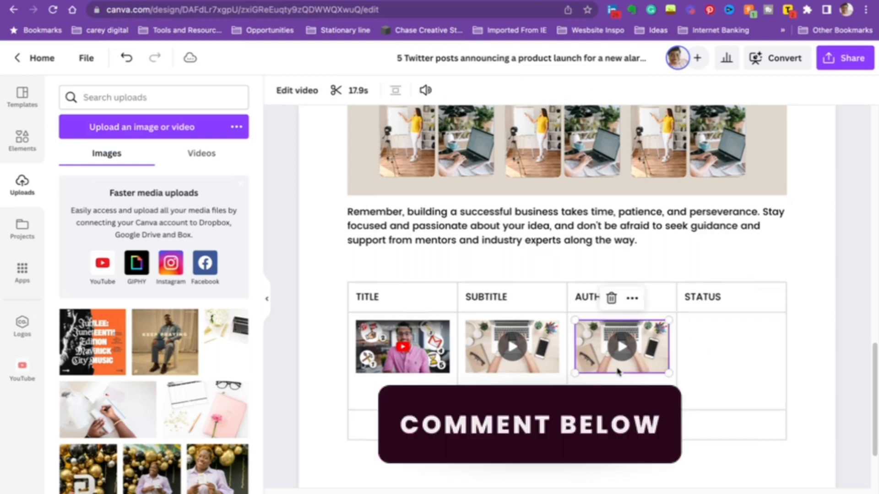
{"action": "key", "text": "Delete"}
{"action": "left_click", "coordinate": [524, 363]}
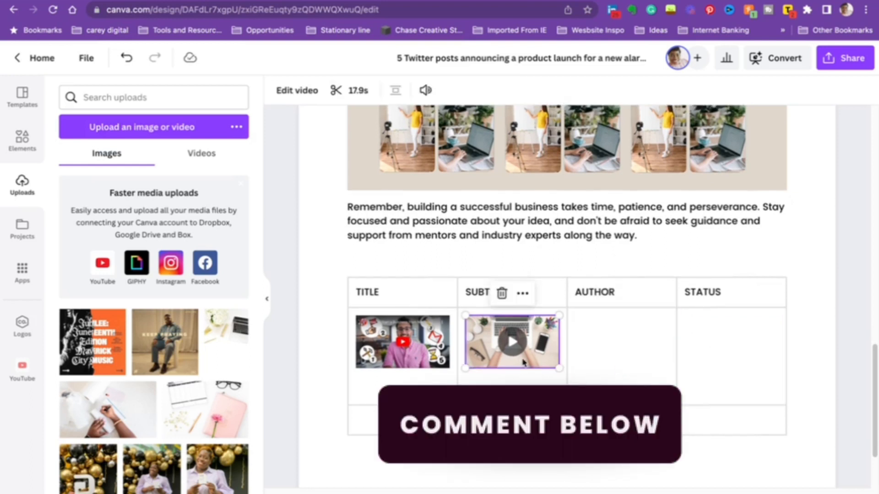
{"action": "key", "text": "Delete"}
{"action": "left_click", "coordinate": [401, 366]}
{"action": "key", "text": "Delete"}
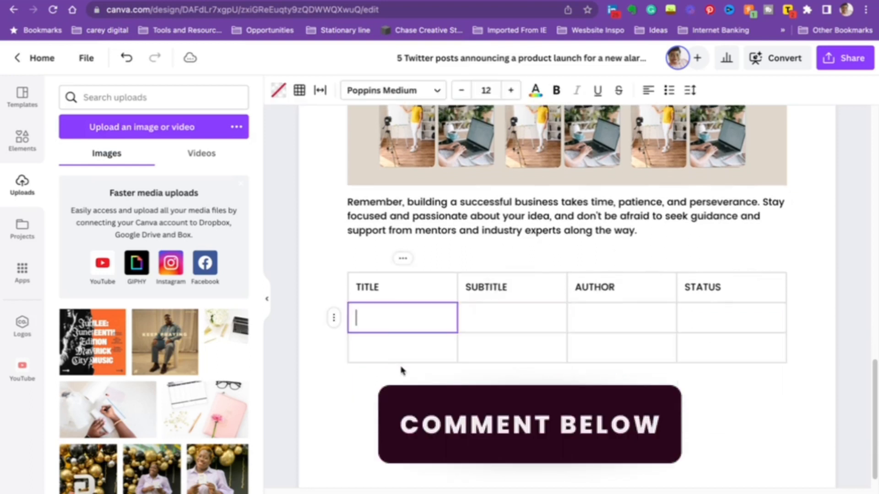
{"action": "left_click", "coordinate": [335, 319]}
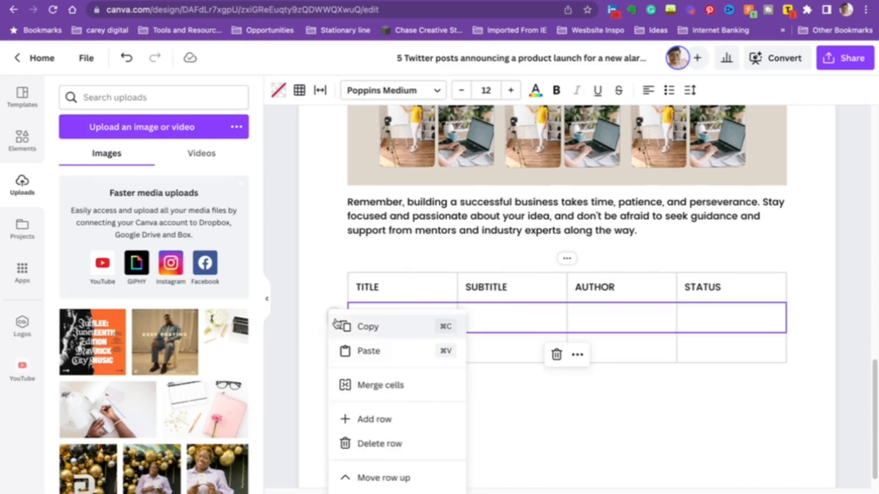
{"action": "left_click", "coordinate": [540, 387]}
{"action": "left_click", "coordinate": [414, 321]}
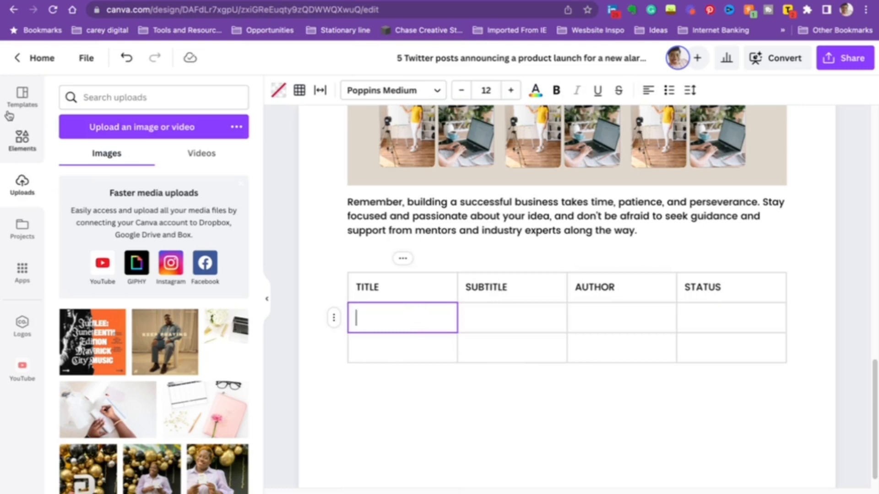
{"action": "left_click", "coordinate": [461, 384]}
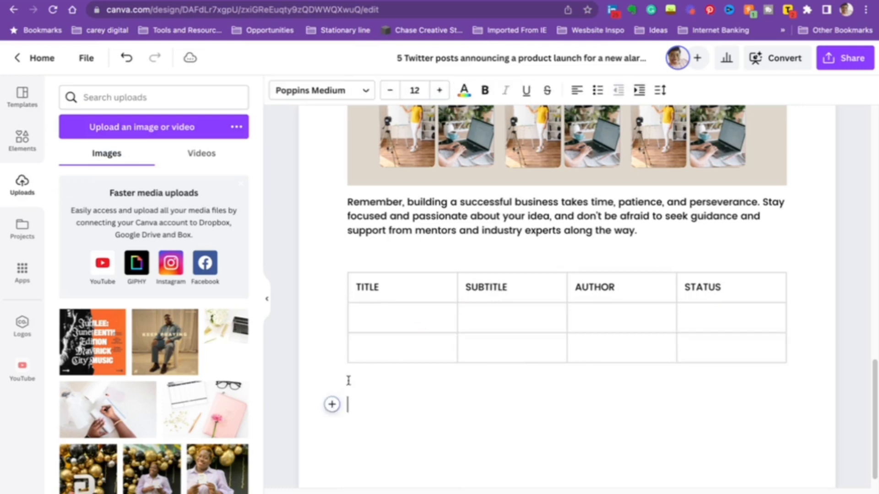
Step: Place the cursor in the empty cell below TITLE and remove the YouTube app from the sidebar
{"action": "left_click", "coordinate": [392, 314]}
{"action": "left_click", "coordinate": [392, 315]}
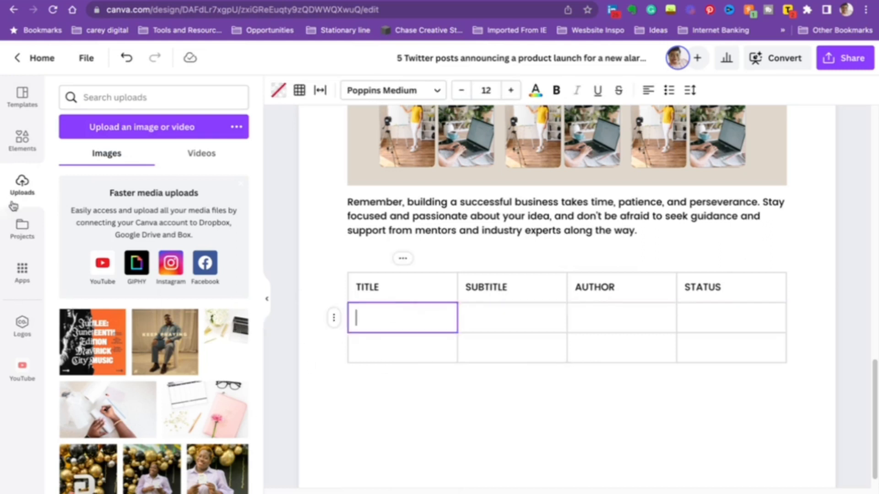
{"action": "left_click", "coordinate": [22, 324]}
{"action": "left_click", "coordinate": [21, 373]}
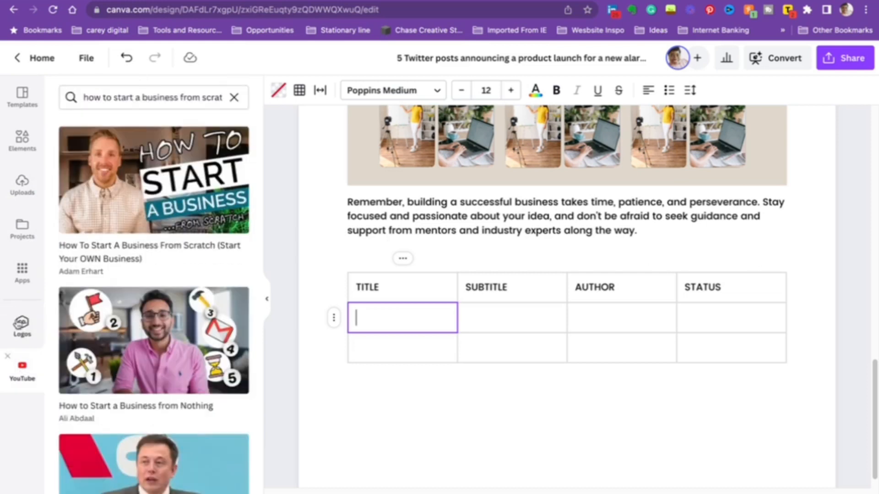
{"action": "left_click", "coordinate": [11, 361]}
Step: Search the apps for EMOJI, open the Emoji app and look through its smileys
{"action": "left_click", "coordinate": [21, 273]}
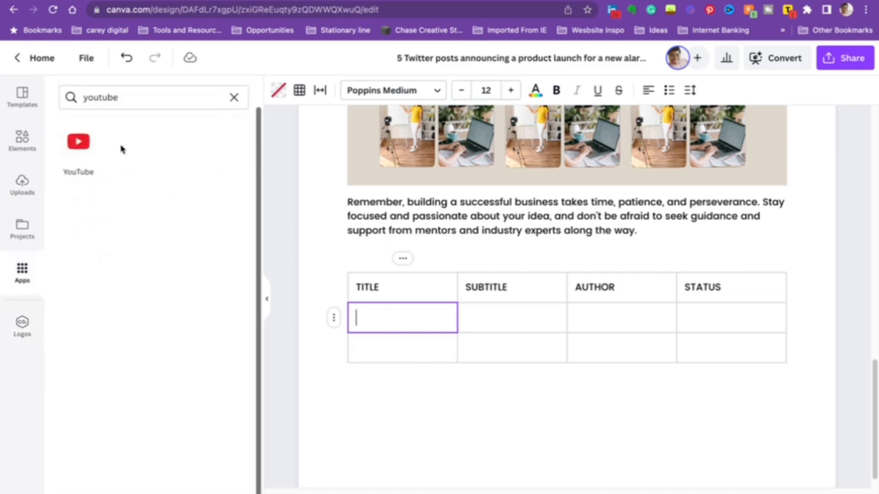
{"action": "left_click", "coordinate": [234, 97]}
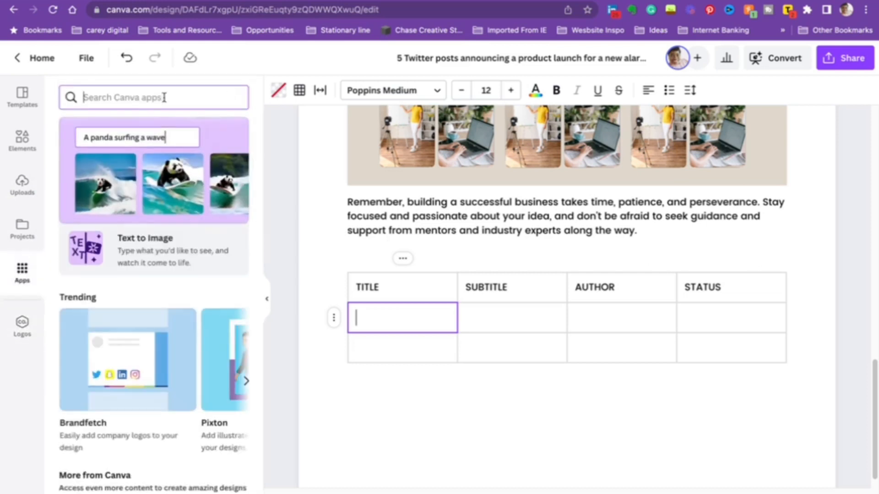
{"action": "type", "text": "EMOJI"}
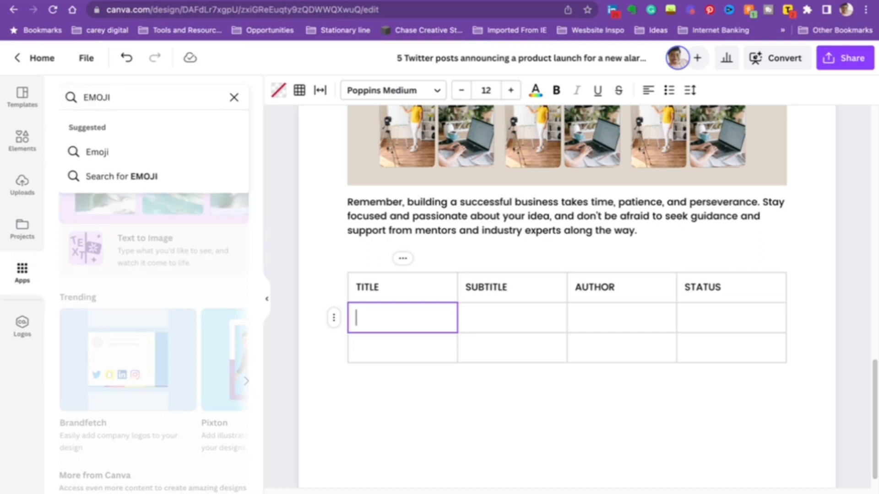
{"action": "key", "text": "Return"}
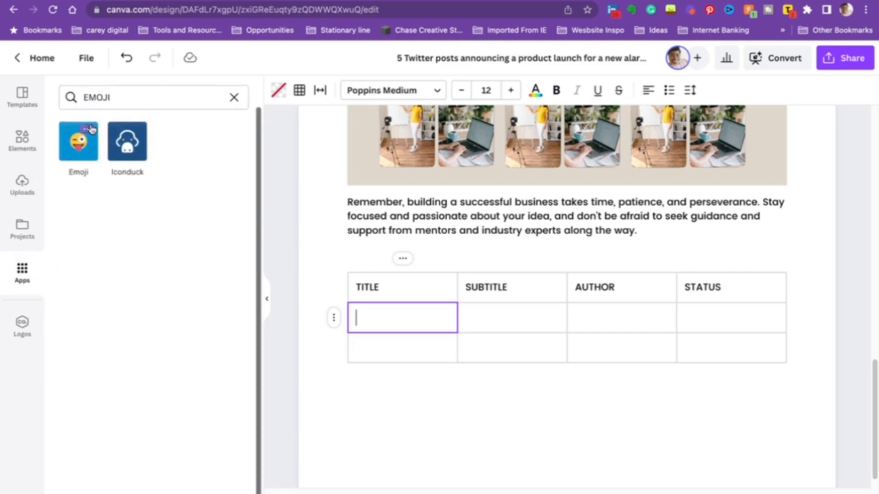
{"action": "left_click", "coordinate": [85, 147]}
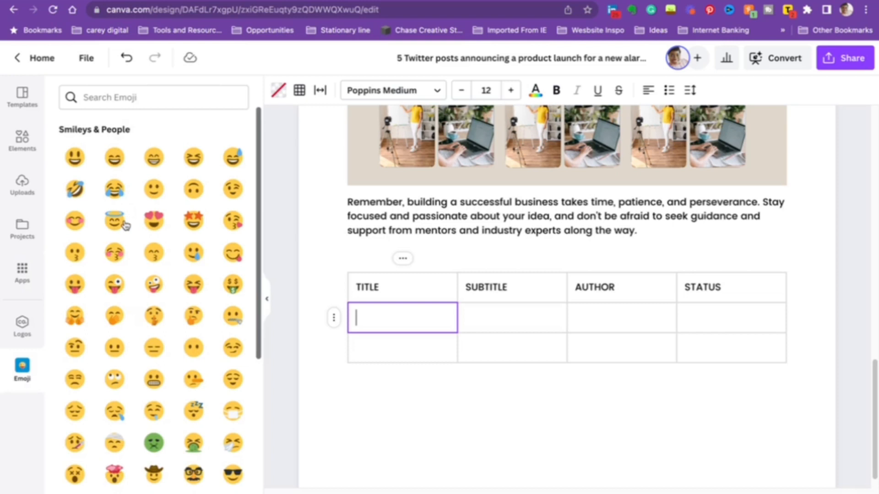
{"action": "scroll", "coordinate": [124, 224], "scroll_direction": "down", "scroll_amount": 15}
{"action": "scroll", "coordinate": [131, 225], "scroll_direction": "up", "scroll_amount": 15}
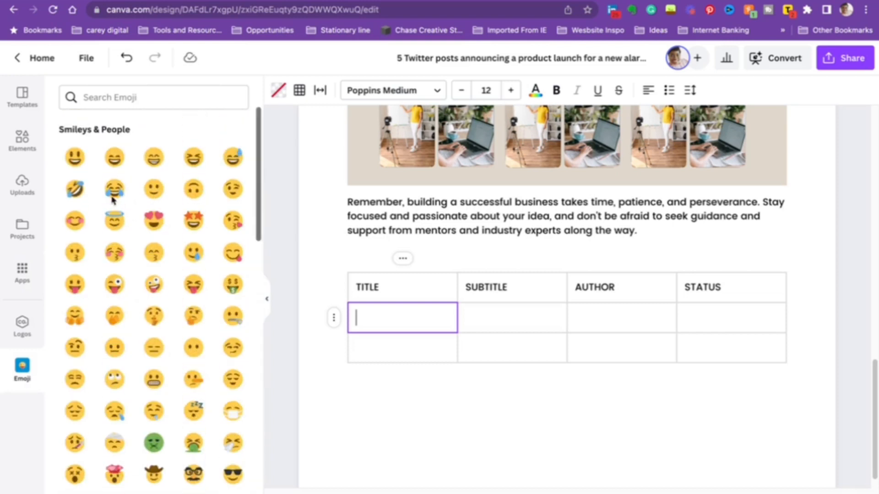
Step: Insert one smiley emoji below TITLE, one below SUBTITLE and two below AUTHOR in the table's second row
{"action": "left_click", "coordinate": [77, 160]}
{"action": "left_click", "coordinate": [490, 315]}
{"action": "left_click", "coordinate": [490, 311]}
{"action": "left_click", "coordinate": [196, 187]}
{"action": "left_click", "coordinate": [610, 313]}
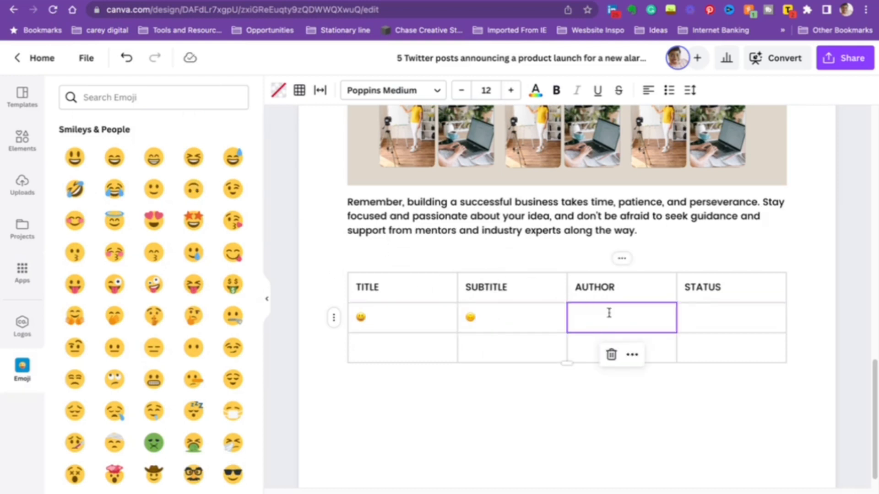
{"action": "scroll", "coordinate": [634, 254], "scroll_direction": "up", "scroll_amount": 5}
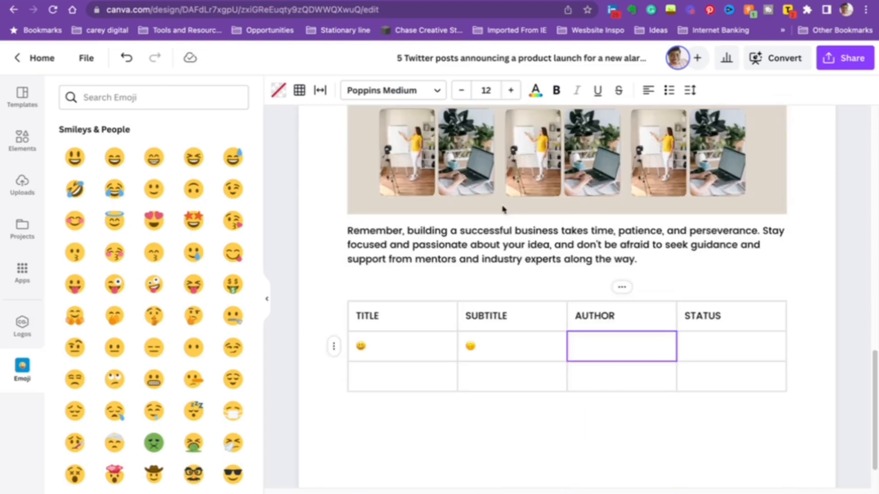
{"action": "scroll", "coordinate": [634, 254], "scroll_direction": "down", "scroll_amount": 4}
{"action": "left_click", "coordinate": [223, 158]}
{"action": "left_click", "coordinate": [234, 158]}
{"action": "left_click", "coordinate": [714, 354]}
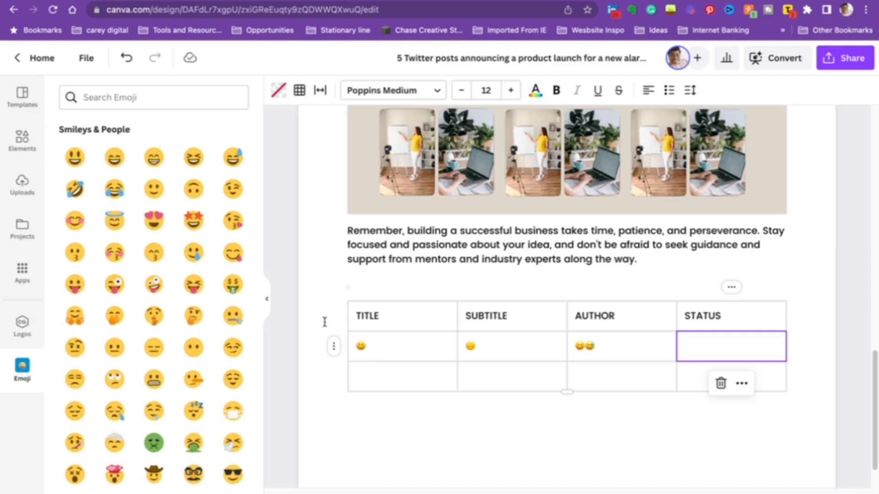
Step: Delete the emojis from the cells below TITLE, SUBTITLE and AUTHOR
{"action": "scroll", "coordinate": [391, 330], "scroll_direction": "up", "scroll_amount": 1}
{"action": "left_click", "coordinate": [390, 354]}
{"action": "key", "text": "BackSpace"}
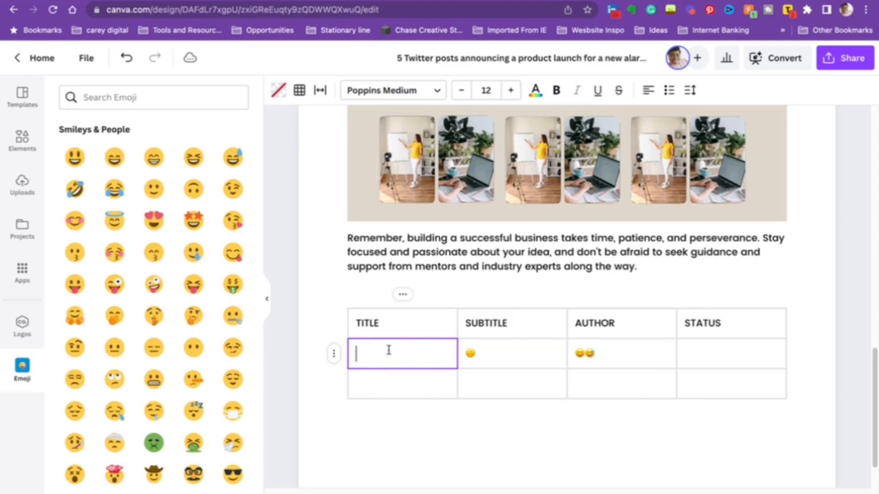
{"action": "left_click", "coordinate": [487, 353]}
{"action": "key", "text": "BackSpace"}
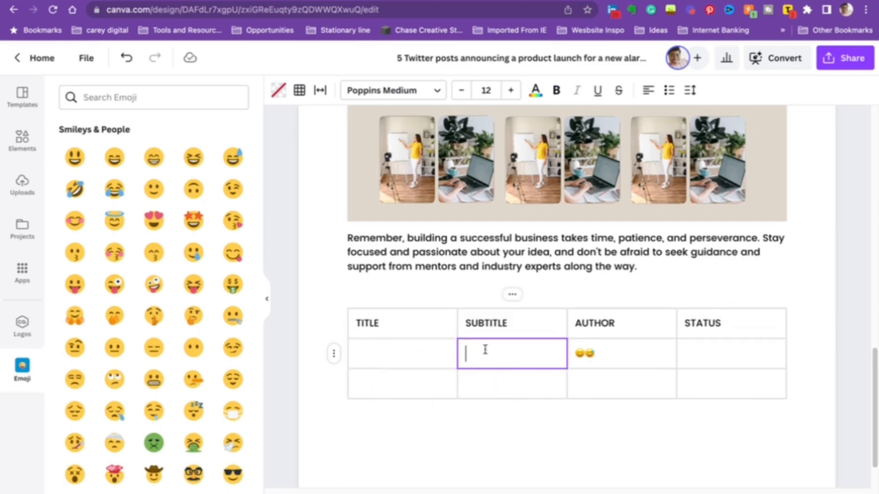
{"action": "left_click", "coordinate": [628, 356]}
{"action": "key", "text": "BackSpace"}
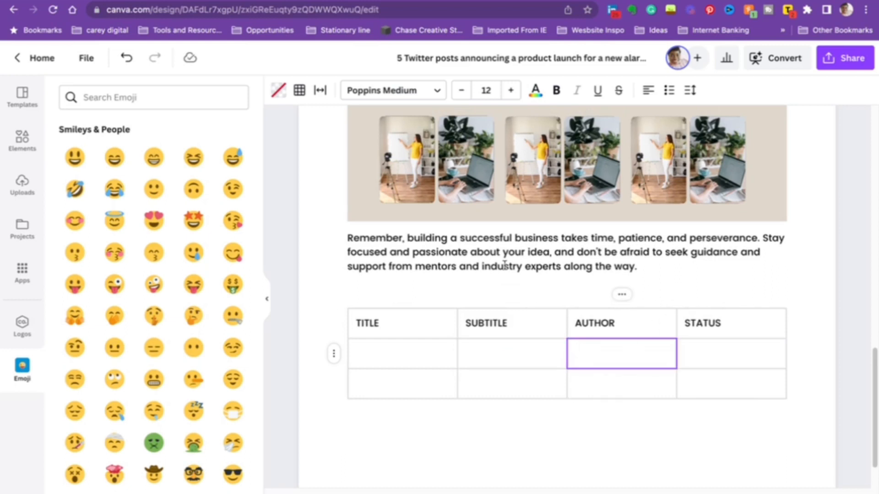
Step: Return to the full app list and browse its categories, from the popular and content apps to the media import apps
{"action": "scroll", "coordinate": [639, 255], "scroll_direction": "up", "scroll_amount": 5}
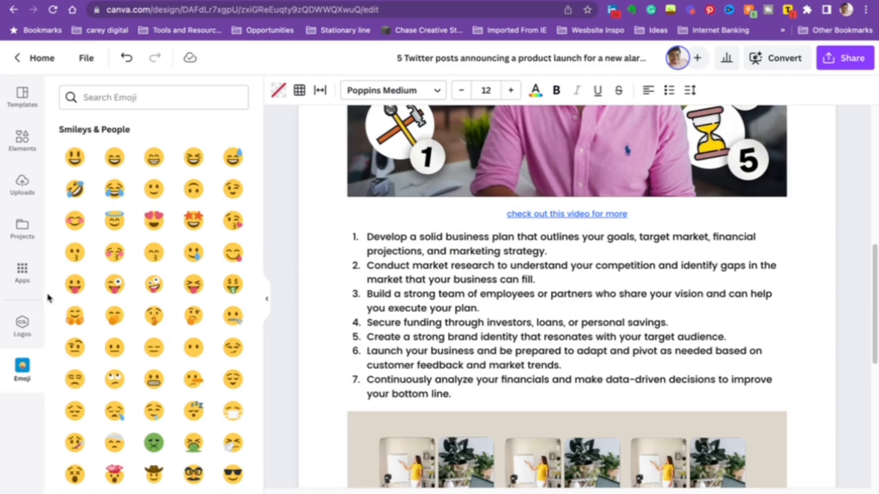
{"action": "left_click", "coordinate": [22, 271]}
{"action": "left_click", "coordinate": [233, 97]}
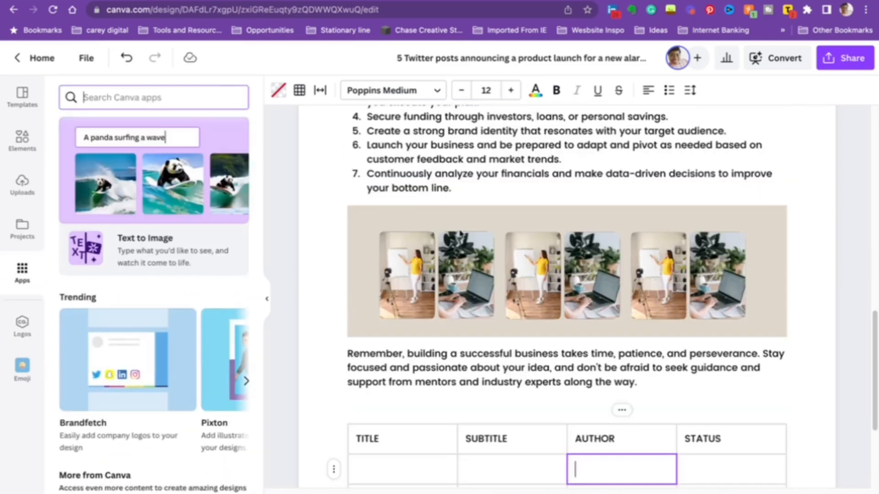
{"action": "scroll", "coordinate": [522, 232], "scroll_direction": "down", "scroll_amount": 1}
{"action": "scroll", "coordinate": [212, 303], "scroll_direction": "down", "scroll_amount": 5}
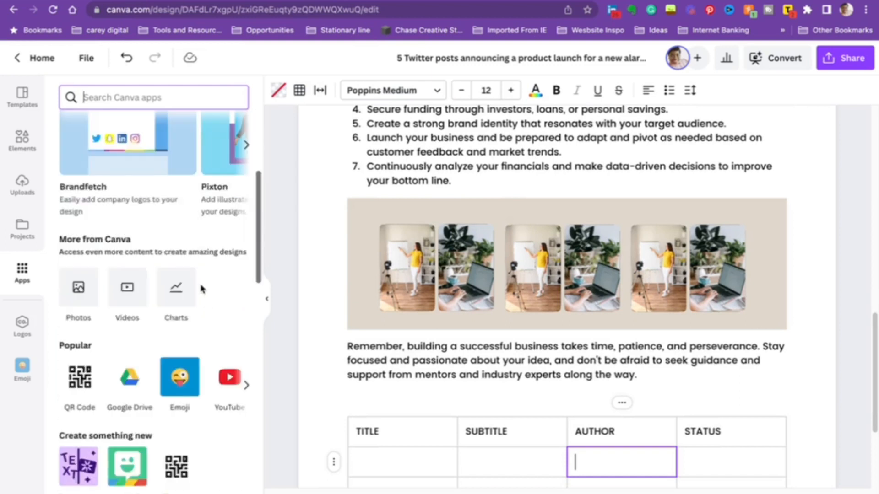
{"action": "scroll", "coordinate": [201, 288], "scroll_direction": "down", "scroll_amount": 3}
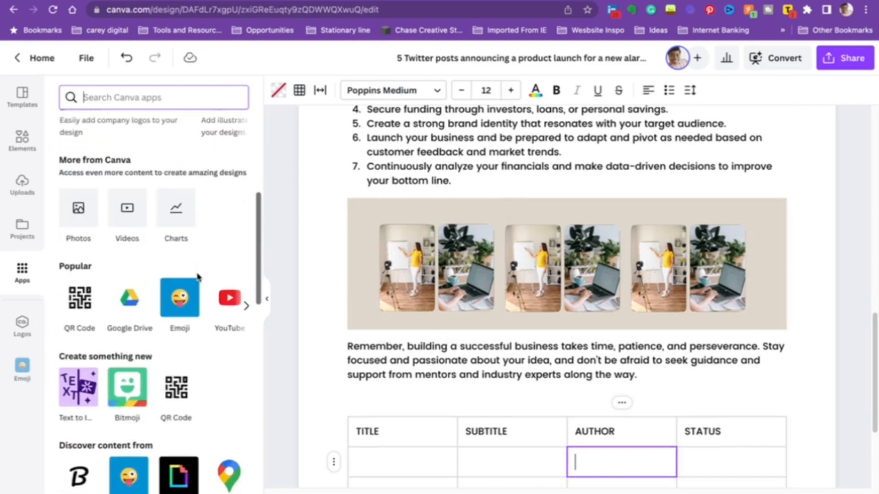
{"action": "scroll", "coordinate": [197, 279], "scroll_direction": "down", "scroll_amount": 6}
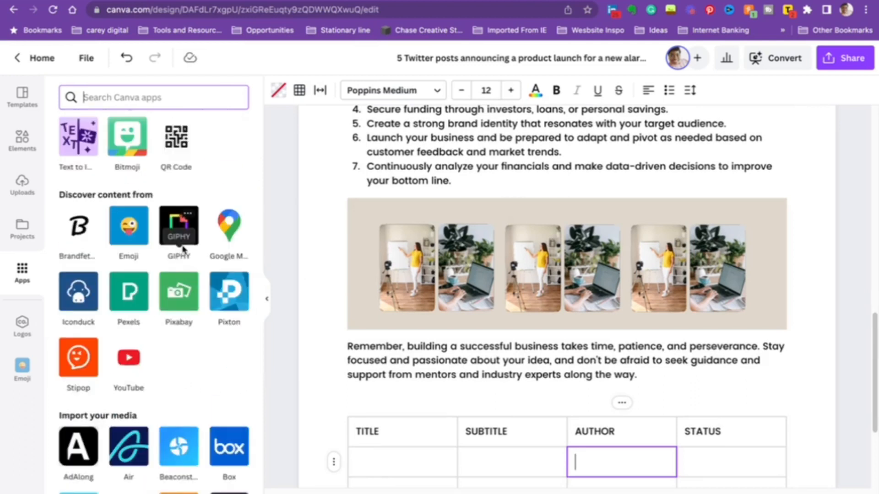
{"action": "scroll", "coordinate": [183, 249], "scroll_direction": "down", "scroll_amount": 12}
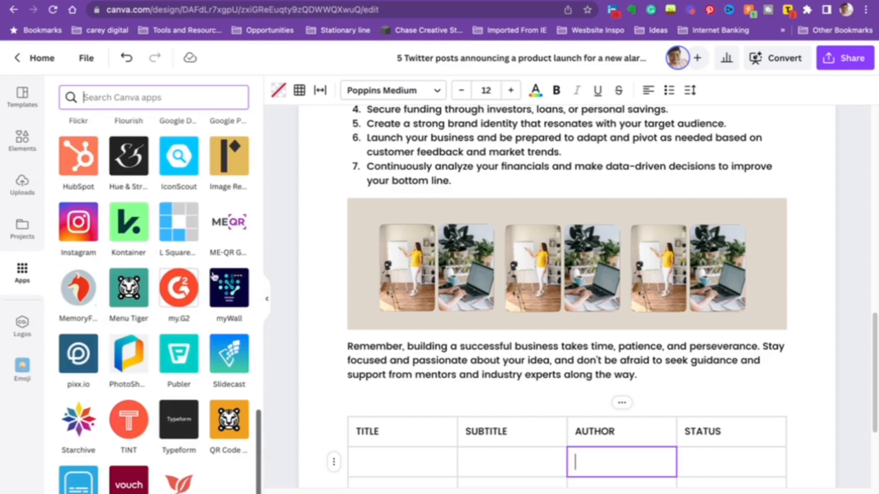
{"action": "mouse_move", "coordinate": [142, 231]}
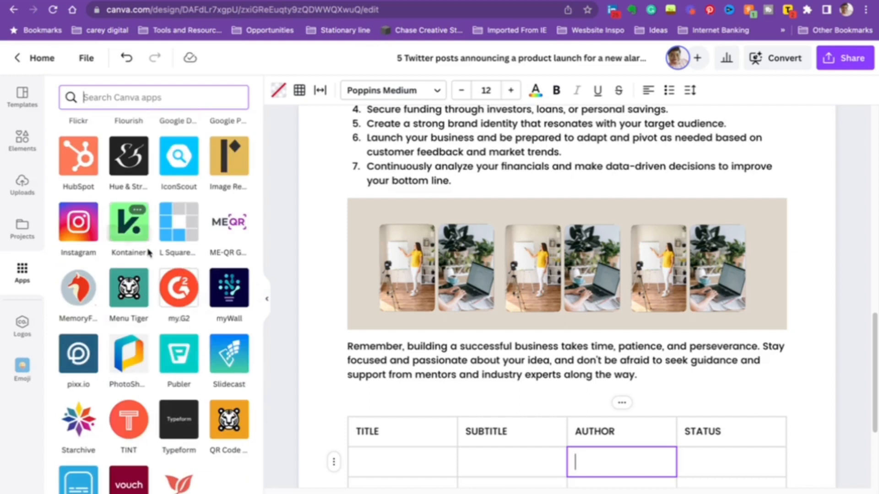
{"action": "scroll", "coordinate": [149, 252], "scroll_direction": "up", "scroll_amount": 20}
{"action": "scroll", "coordinate": [173, 285], "scroll_direction": "down", "scroll_amount": 10}
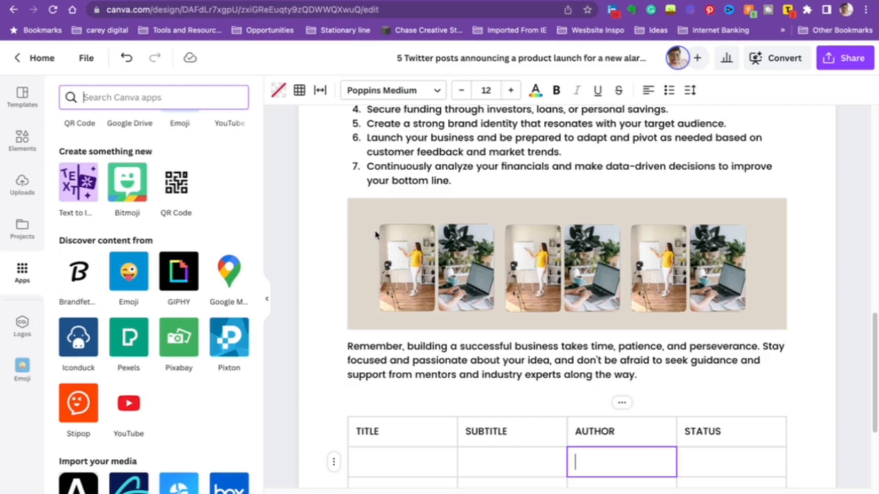
Step: Open the Text to Image app and add two blank lines above the "Remember, building a successful business" paragraph
{"action": "left_click", "coordinate": [581, 344]}
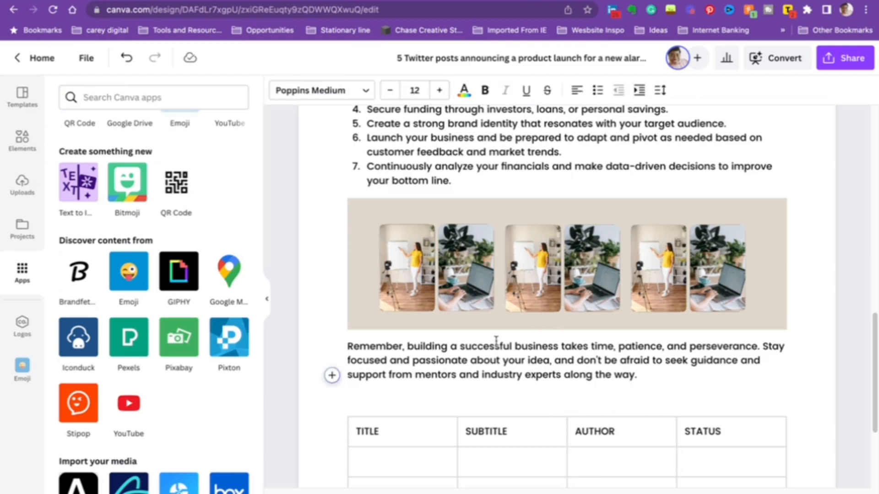
{"action": "left_click", "coordinate": [83, 195]}
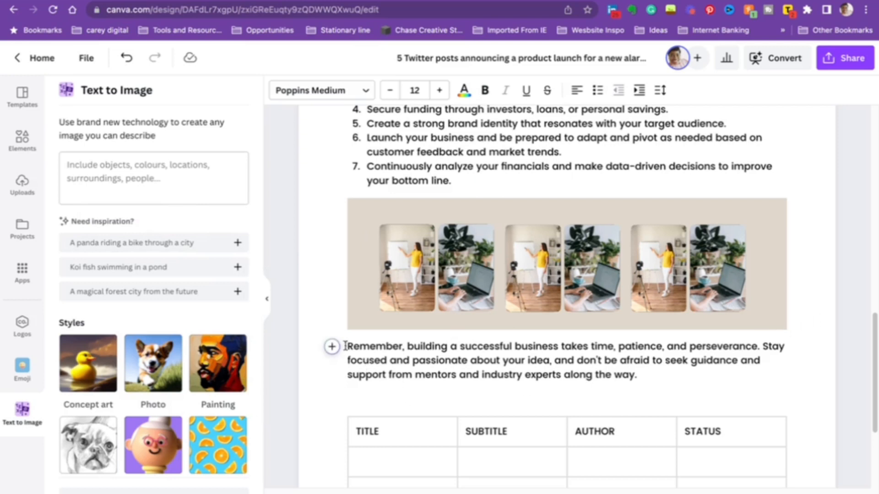
{"action": "key", "text": "Return"}
{"action": "key", "text": "Return"}
{"action": "left_click", "coordinate": [407, 347]}
Step: Generate images from the prompt "BUSINESS WOMAN USING HER LAPTOP"
{"action": "left_click", "coordinate": [133, 182]}
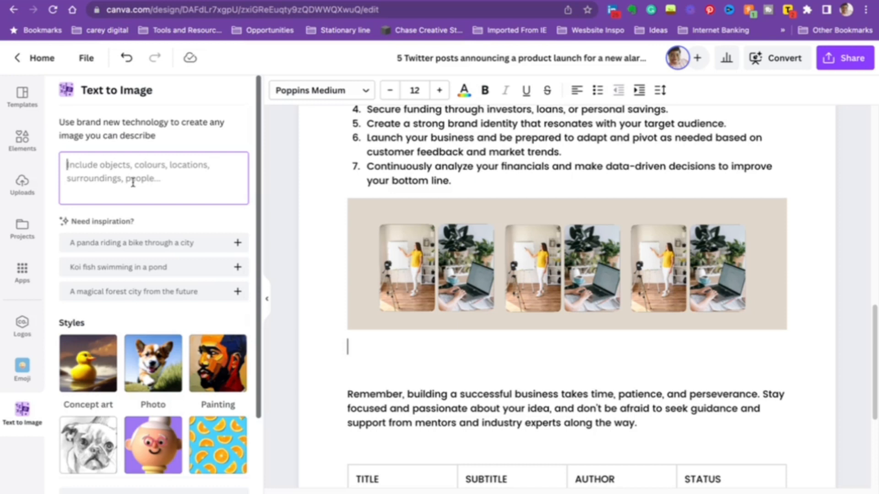
{"action": "type", "text": "BUSINESS WOMAN AT H"}
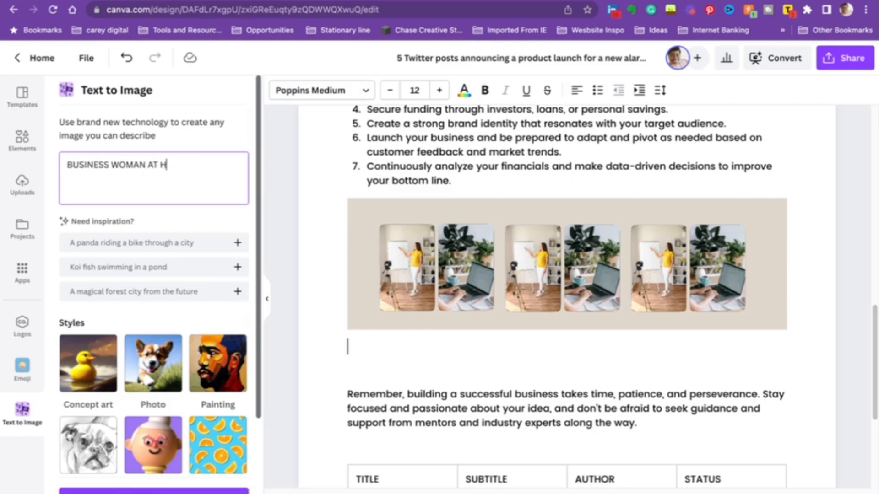
{"action": "type", "text": "ER LA USING HER LAPTOP"}
{"action": "key", "text": "Return"}
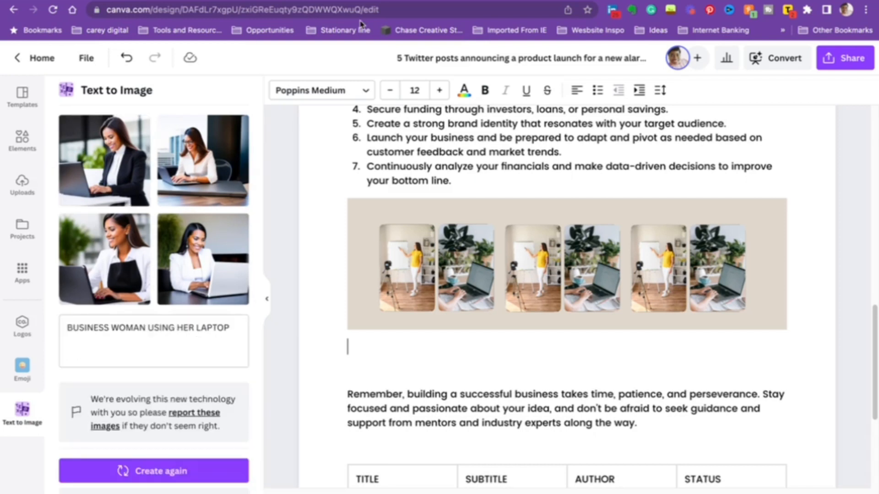
Step: Insert the first generated image below the beige photo banner and shrink it to about a third of the text width
{"action": "left_click", "coordinate": [123, 181]}
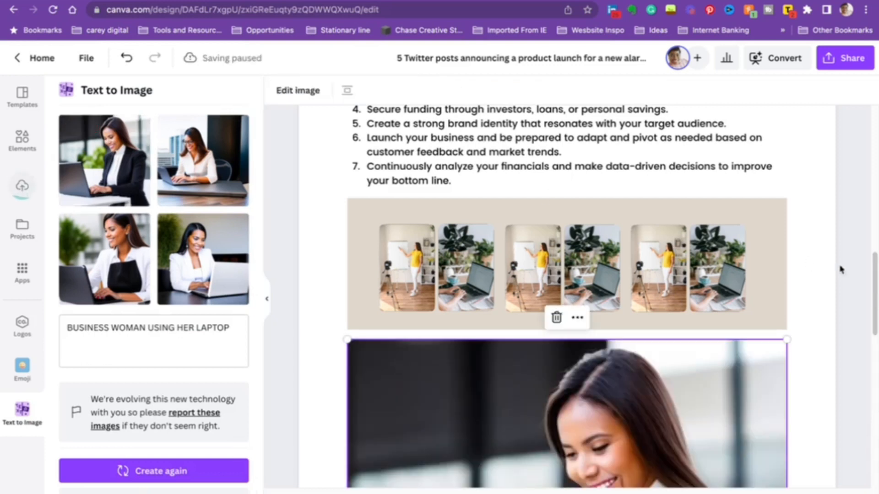
{"action": "scroll", "coordinate": [730, 375], "scroll_direction": "down", "scroll_amount": 6}
{"action": "scroll", "coordinate": [731, 375], "scroll_direction": "down", "scroll_amount": 5}
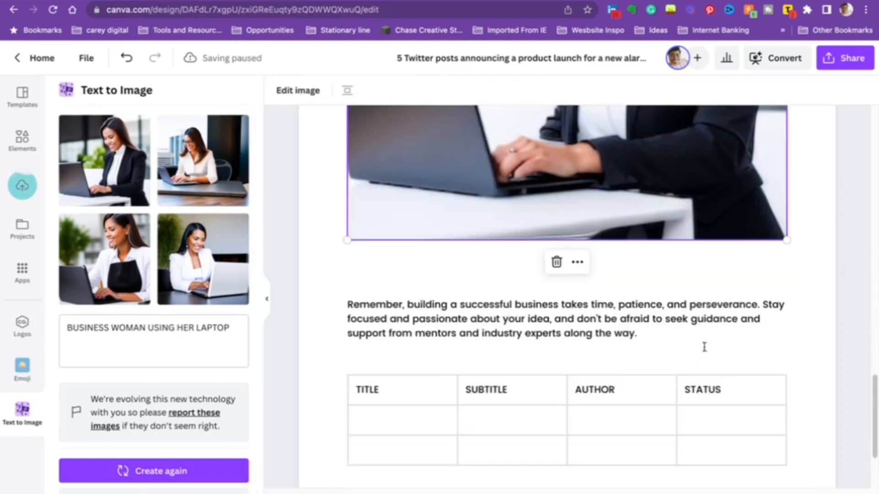
{"action": "left_click_drag", "start_coordinate": [785, 238], "coordinate": [623, 165]}
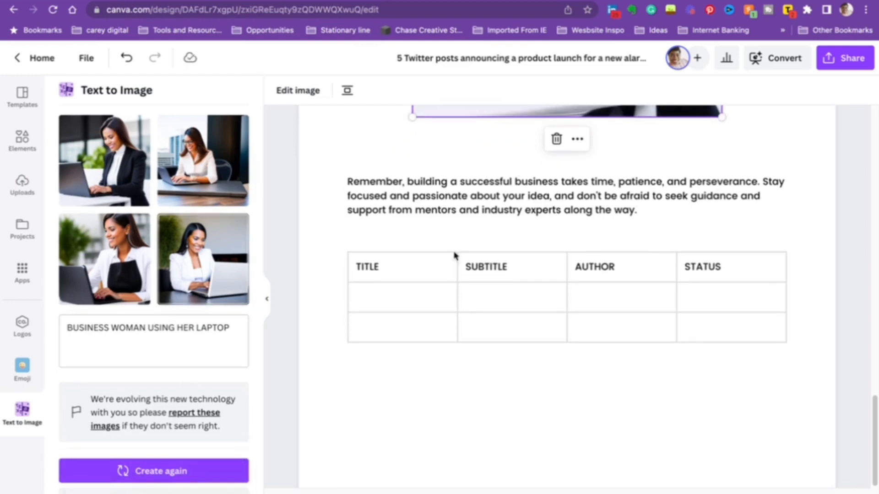
{"action": "scroll", "coordinate": [547, 270], "scroll_direction": "up", "scroll_amount": 5}
{"action": "scroll", "coordinate": [548, 270], "scroll_direction": "up", "scroll_amount": 2}
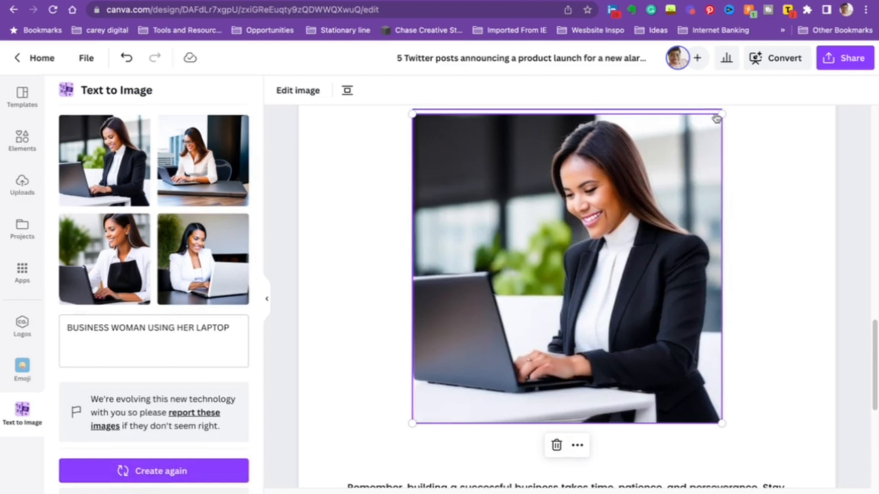
{"action": "left_click_drag", "start_coordinate": [720, 113], "coordinate": [641, 115]}
{"action": "scroll", "coordinate": [677, 196], "scroll_direction": "up", "scroll_amount": 5}
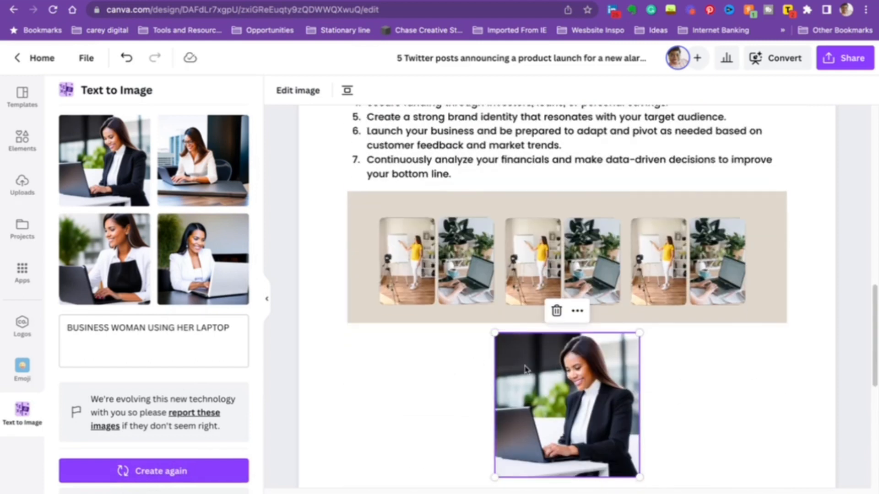
Step: Generate a new set from the same prompt and insert the image with the orange sofa below the first picture
{"action": "left_click", "coordinate": [230, 334]}
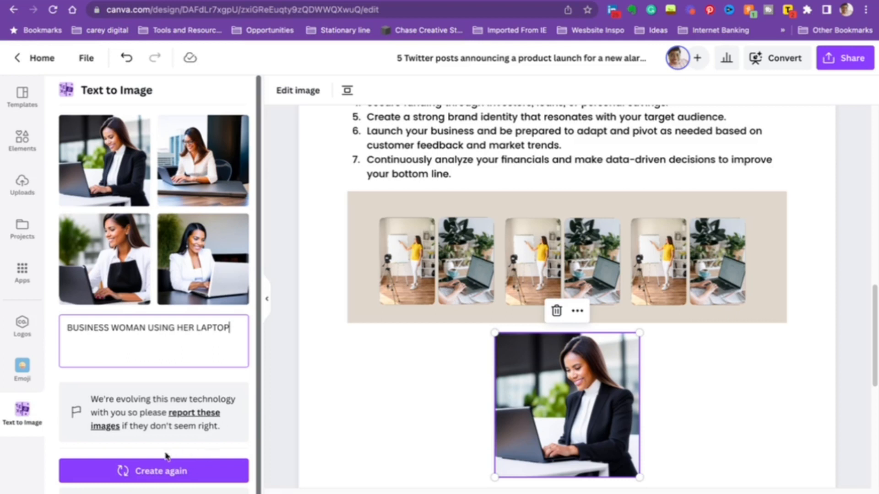
{"action": "left_click", "coordinate": [153, 470]}
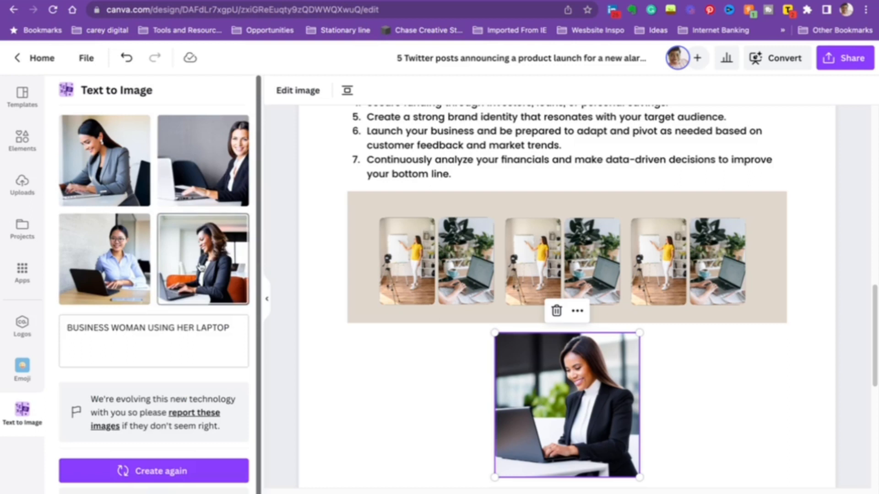
{"action": "left_click", "coordinate": [201, 267]}
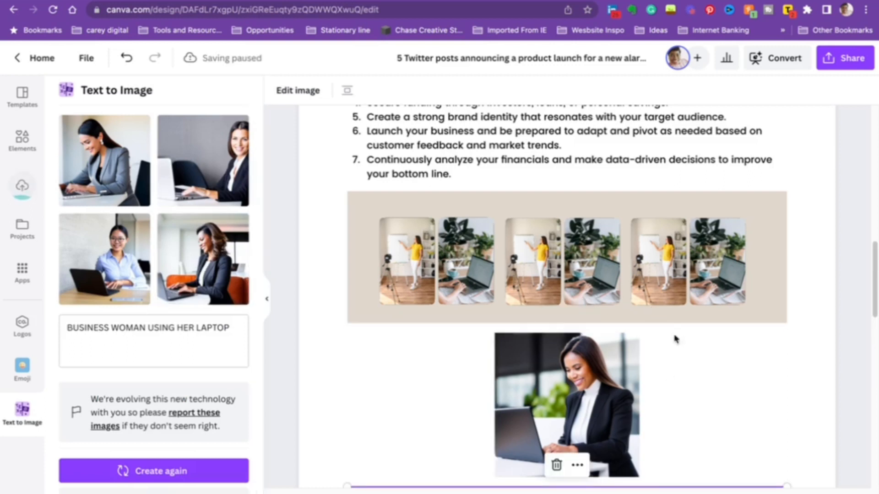
Step: Shrink the orange-sofa image to match the width of the picture above it
{"action": "scroll", "coordinate": [674, 339], "scroll_direction": "down", "scroll_amount": 6}
{"action": "left_click_drag", "start_coordinate": [347, 221], "coordinate": [494, 291]}
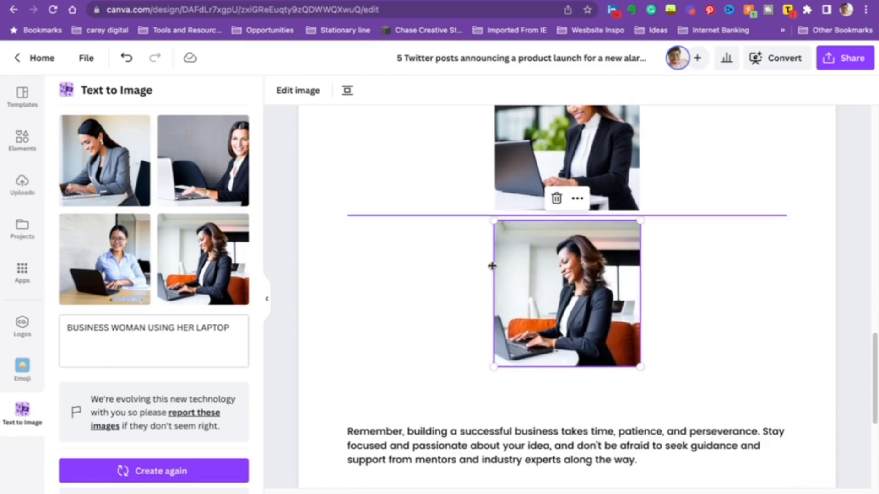
{"action": "scroll", "coordinate": [577, 149], "scroll_direction": "up", "scroll_amount": 2}
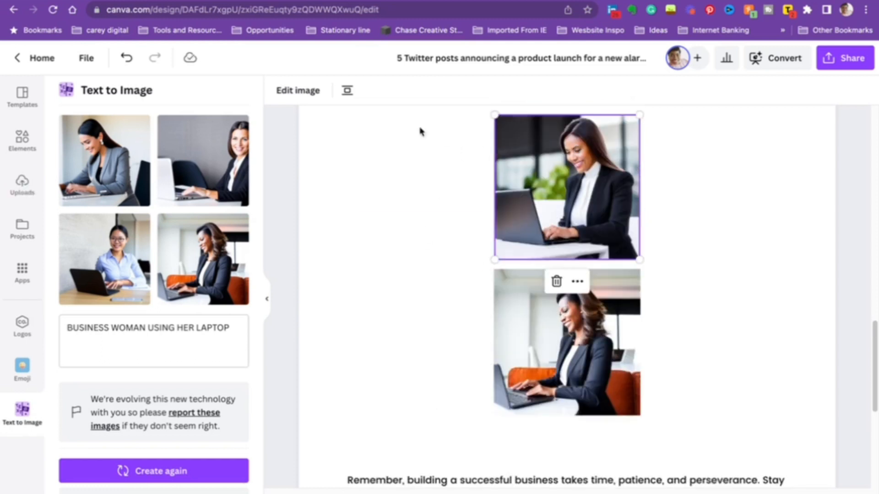
Step: Left-align both generated businesswoman images, and return the orange-sofa image to centre alignment
{"action": "left_click", "coordinate": [347, 90]}
{"action": "left_click", "coordinate": [591, 302]}
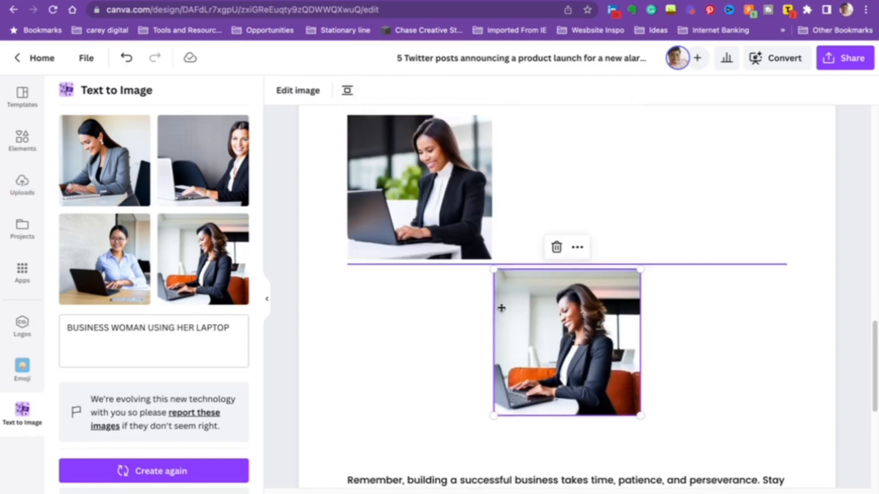
{"action": "left_click", "coordinate": [346, 95]}
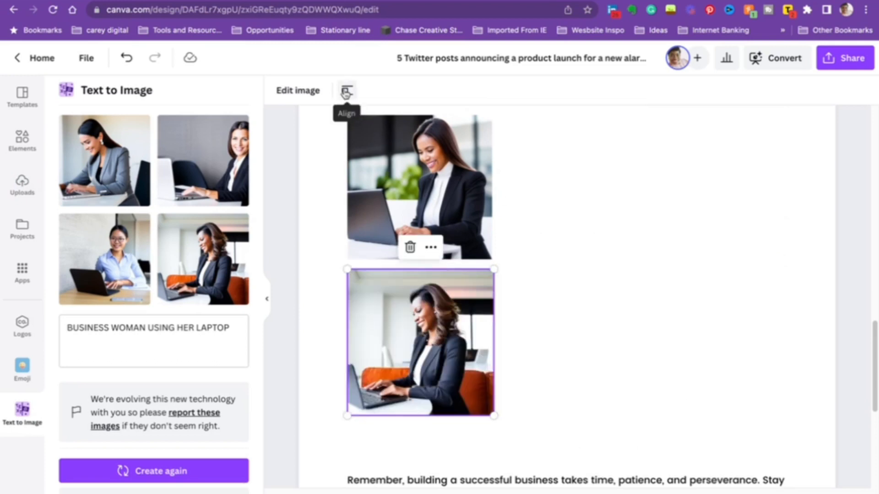
{"action": "left_click", "coordinate": [346, 91]}
{"action": "left_click", "coordinate": [346, 91]}
Step: Open the orange-sofa image's editing options and view the available filters and adjustments
{"action": "left_click", "coordinate": [314, 94]}
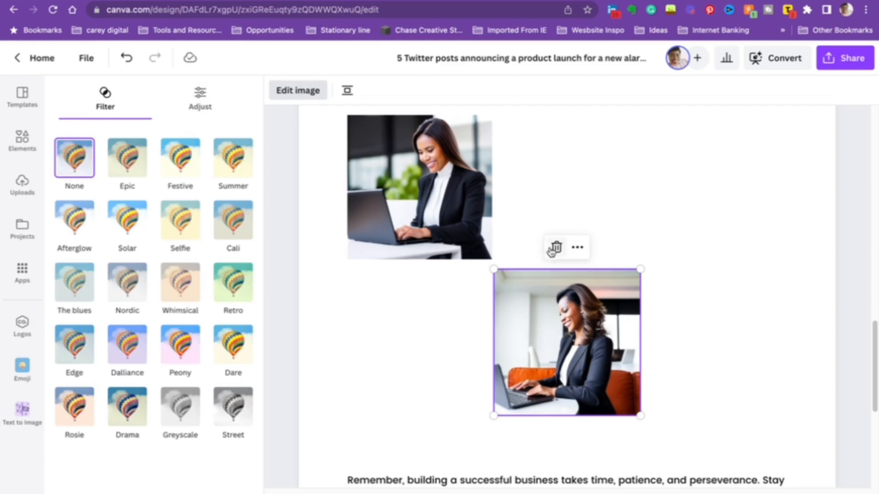
{"action": "left_click", "coordinate": [204, 93]}
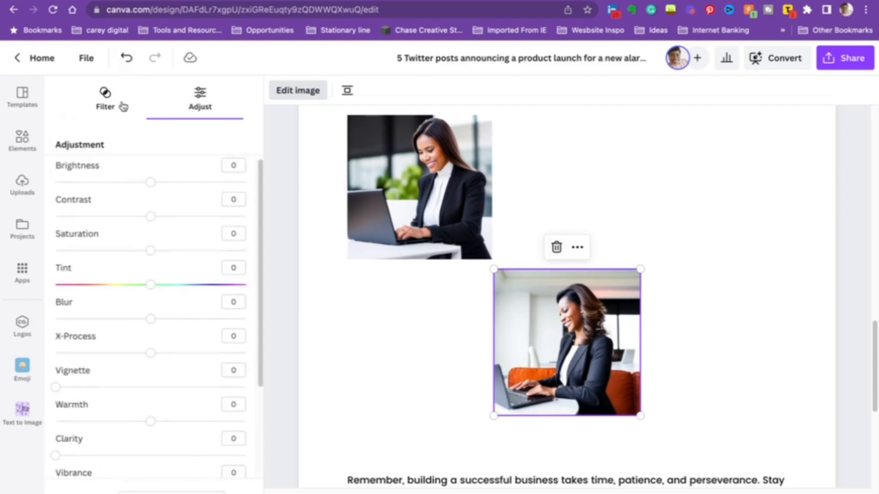
Step: Delete both generated businesswoman images below the beige photo banner
{"action": "left_click", "coordinate": [556, 248]}
{"action": "scroll", "coordinate": [479, 176], "scroll_direction": "down", "scroll_amount": 3}
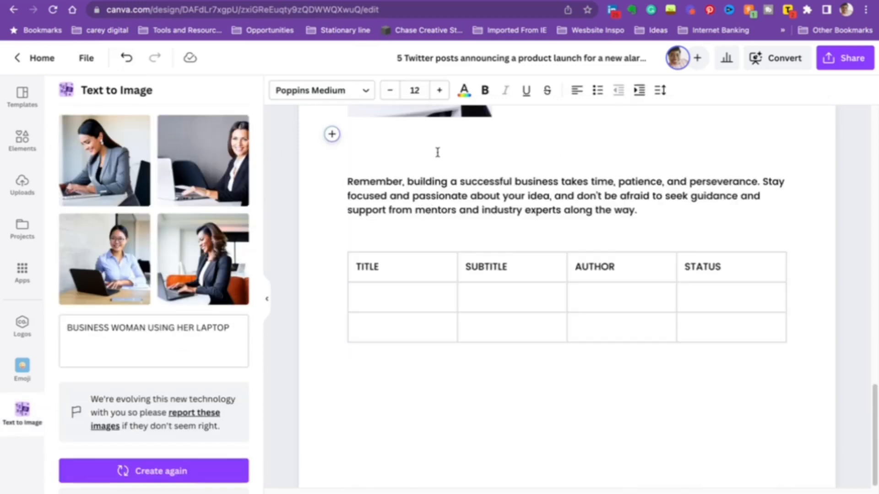
{"action": "scroll", "coordinate": [467, 162], "scroll_direction": "up", "scroll_amount": 7}
{"action": "left_click", "coordinate": [403, 307]}
{"action": "left_click", "coordinate": [389, 347]}
{"action": "left_click", "coordinate": [409, 309]}
Step: Remove the empty lines between the beige photo banner and the closing "Remember" paragraph
{"action": "left_click", "coordinate": [365, 361]}
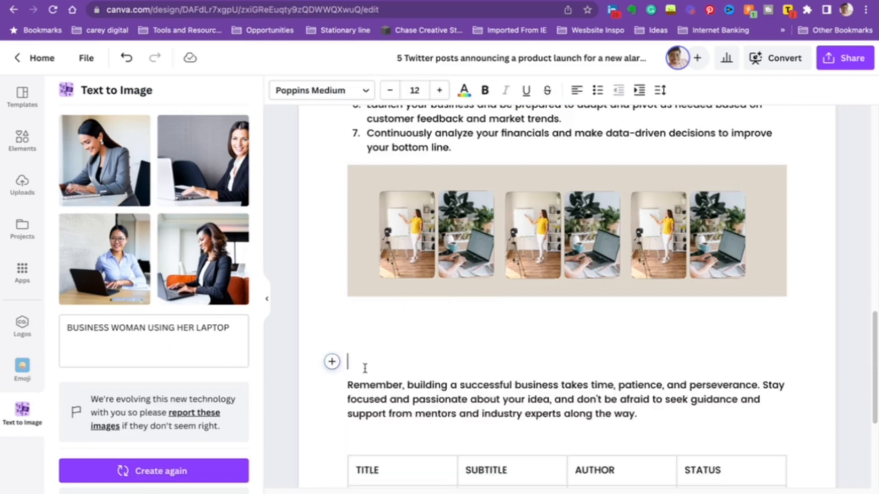
{"action": "key", "text": "BackSpace"}
{"action": "key", "text": "BackSpace"}
{"action": "key", "text": "BackSpace"}
{"action": "key", "text": "BackSpace"}
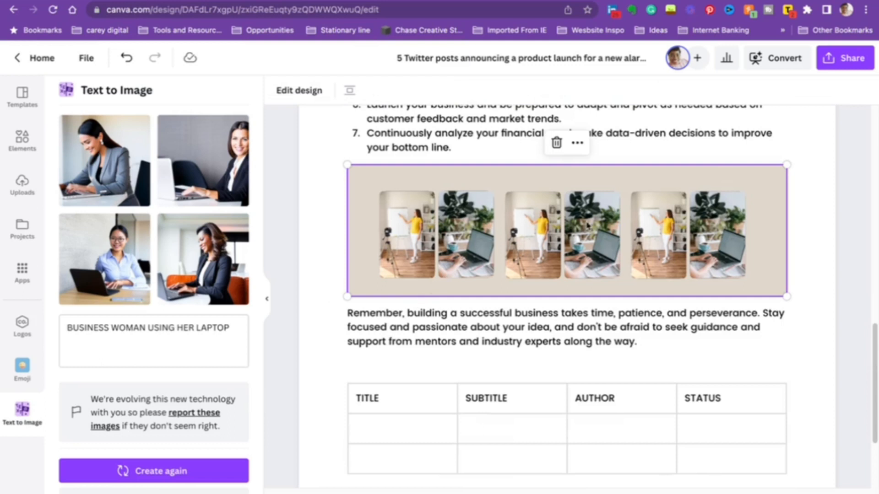
Step: Check the document from its header down, and remove the empty line between the closing paragraph and the table
{"action": "scroll", "coordinate": [614, 261], "scroll_direction": "up", "scroll_amount": 3}
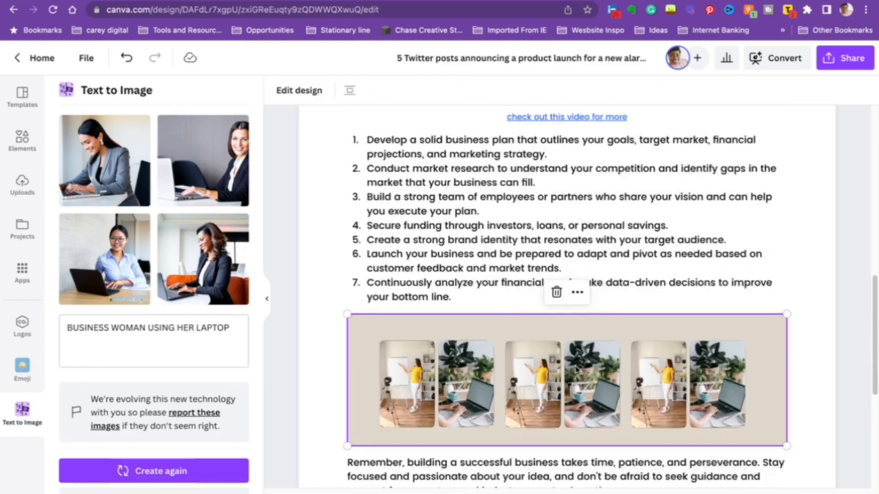
{"action": "scroll", "coordinate": [619, 312], "scroll_direction": "up", "scroll_amount": 10}
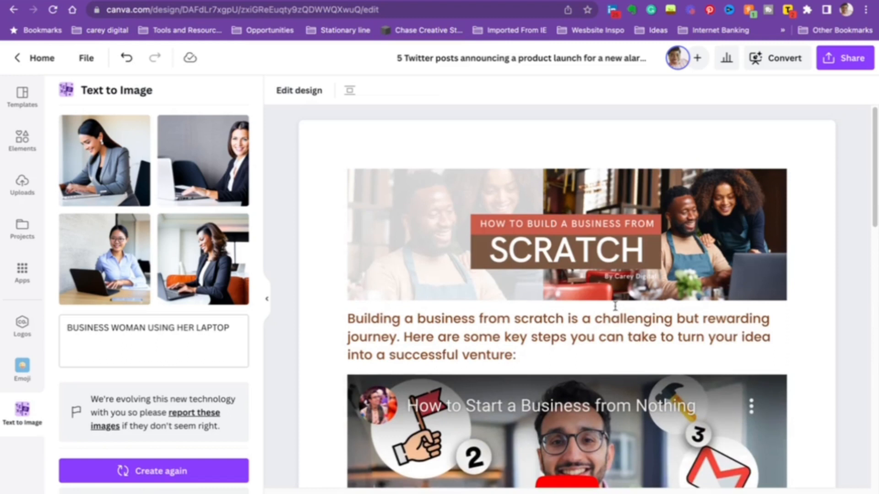
{"action": "scroll", "coordinate": [619, 311], "scroll_direction": "down", "scroll_amount": 12}
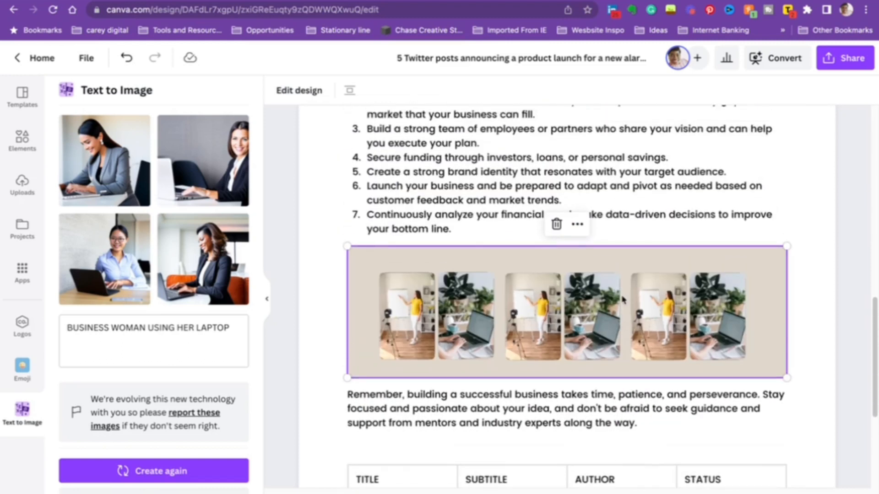
{"action": "scroll", "coordinate": [623, 298], "scroll_direction": "down", "scroll_amount": 3}
{"action": "left_click", "coordinate": [449, 242]}
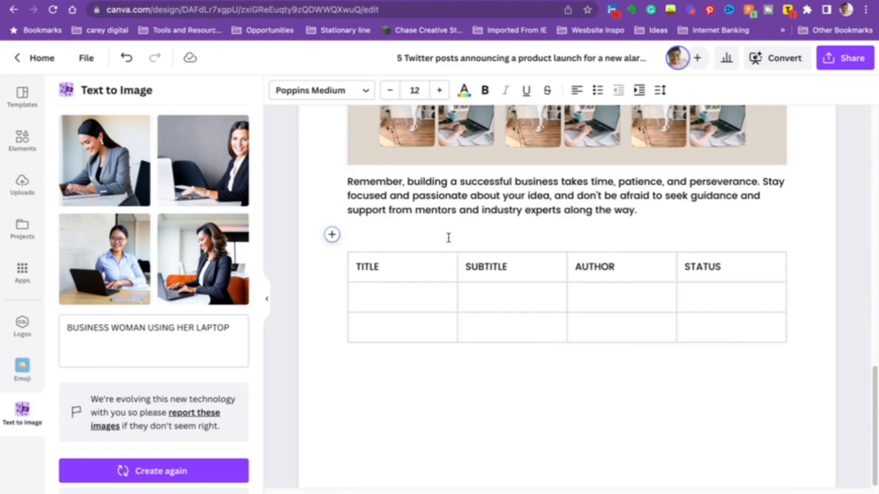
{"action": "key", "text": "BackSpace"}
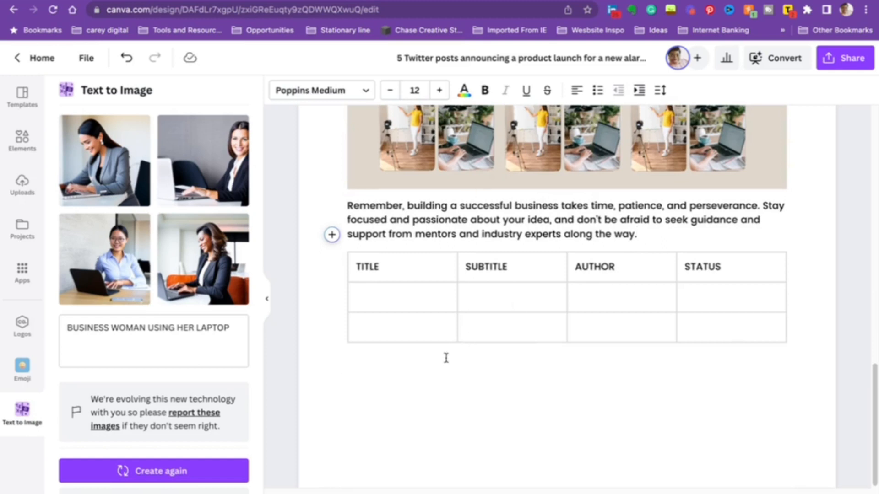
Step: Insert a pie chart on the empty line below the table
{"action": "left_click", "coordinate": [439, 364]}
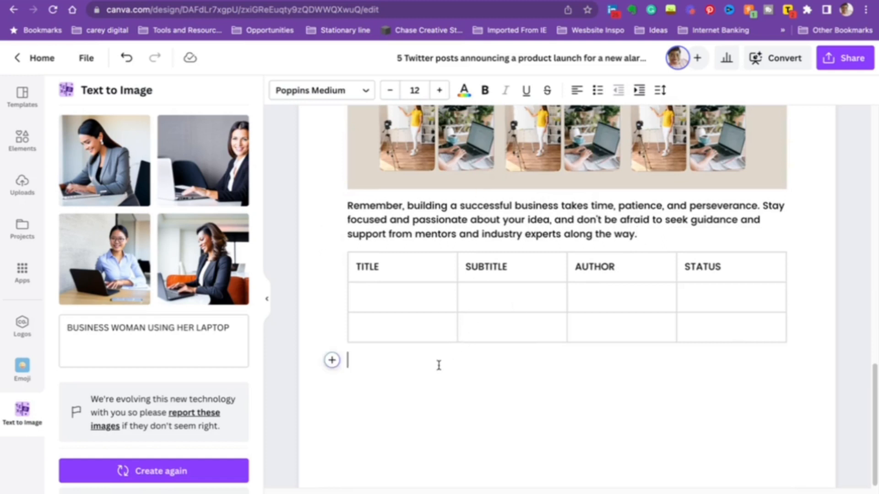
{"action": "left_click", "coordinate": [332, 361]}
{"action": "scroll", "coordinate": [431, 300], "scroll_direction": "down", "scroll_amount": 2}
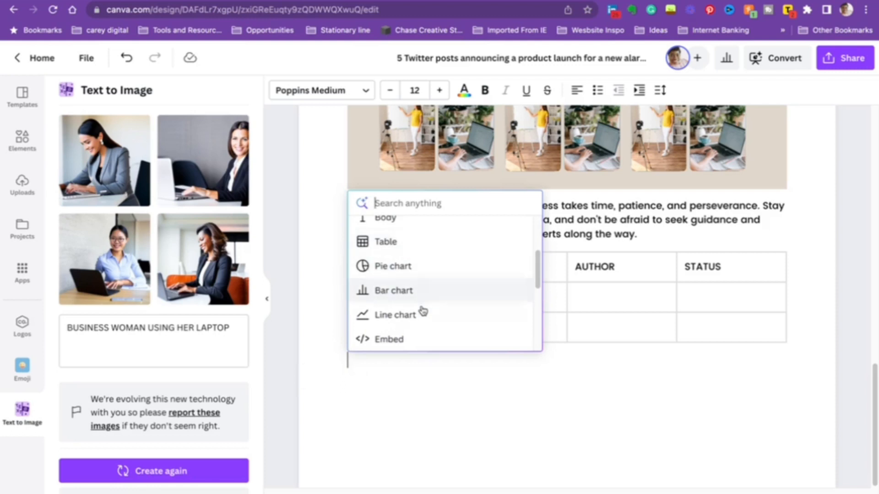
{"action": "scroll", "coordinate": [422, 303], "scroll_direction": "down", "scroll_amount": 1}
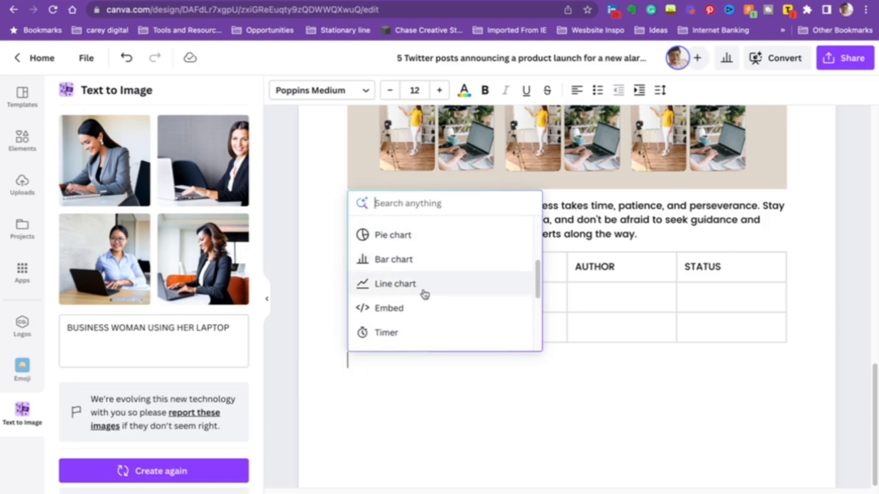
{"action": "left_click", "coordinate": [410, 237]}
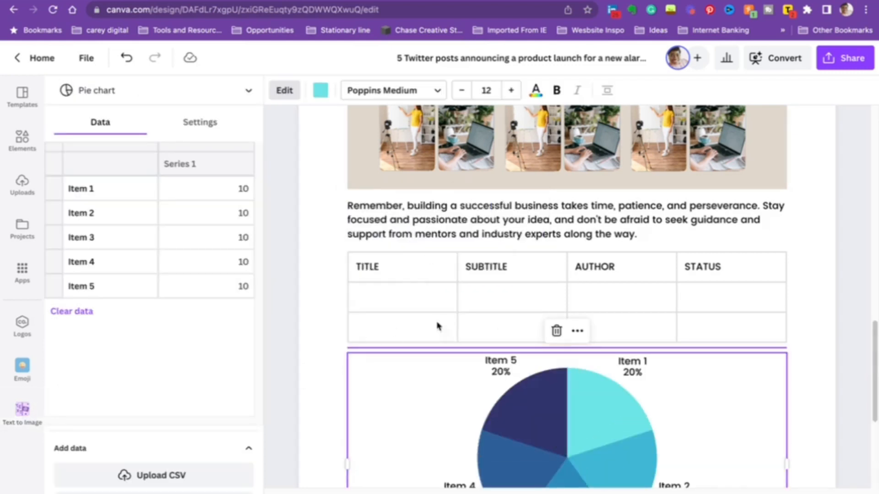
{"action": "scroll", "coordinate": [440, 326], "scroll_direction": "down", "scroll_amount": 3}
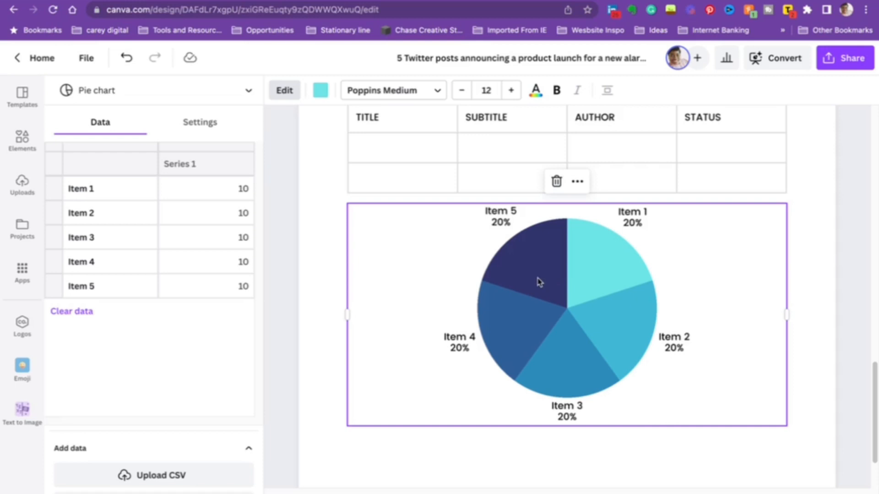
Step: Insert a bar chart on a new line below the pie chart
{"action": "left_click", "coordinate": [485, 438]}
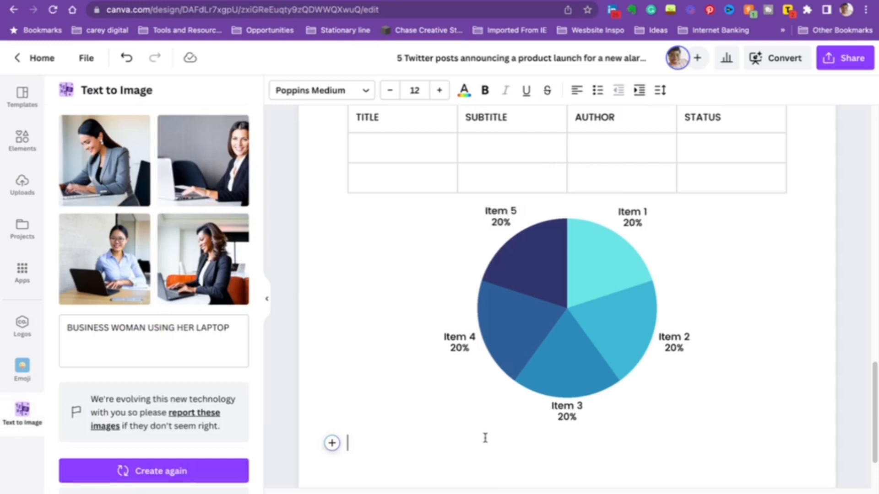
{"action": "left_click", "coordinate": [332, 443]}
{"action": "scroll", "coordinate": [458, 421], "scroll_direction": "down", "scroll_amount": 5}
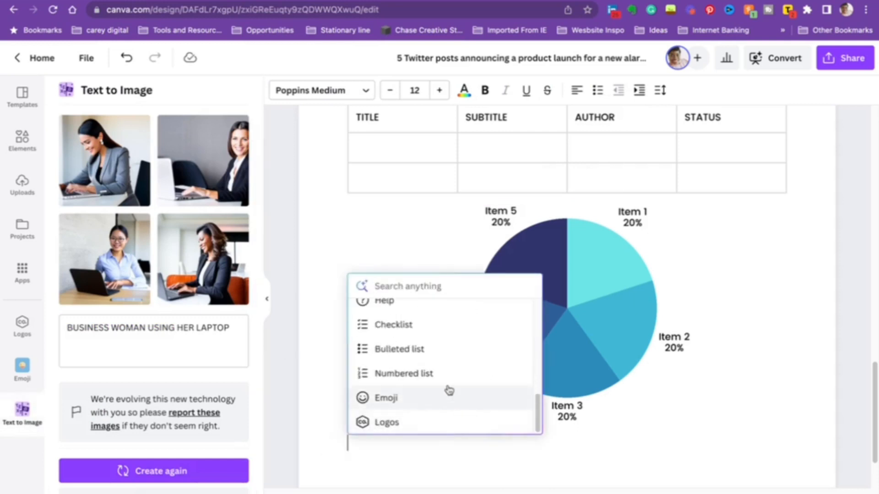
{"action": "scroll", "coordinate": [449, 390], "scroll_direction": "up", "scroll_amount": 3}
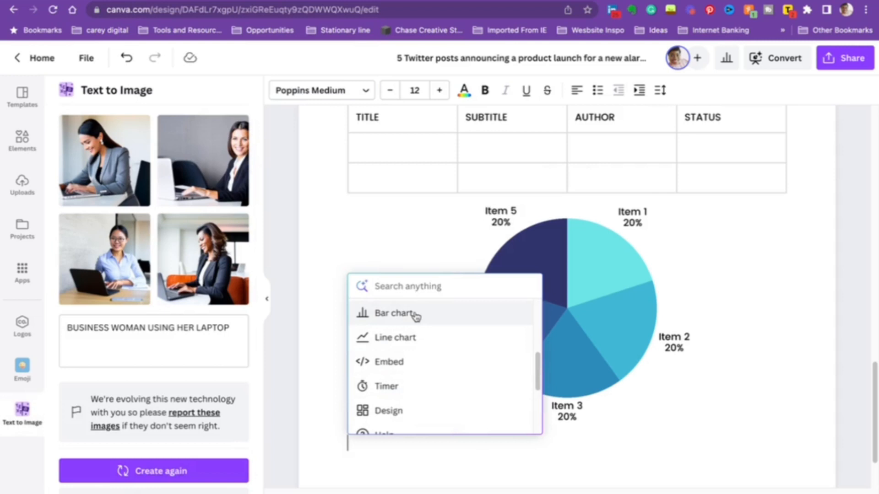
{"action": "left_click", "coordinate": [415, 315]}
{"action": "scroll", "coordinate": [526, 342], "scroll_direction": "down", "scroll_amount": 5}
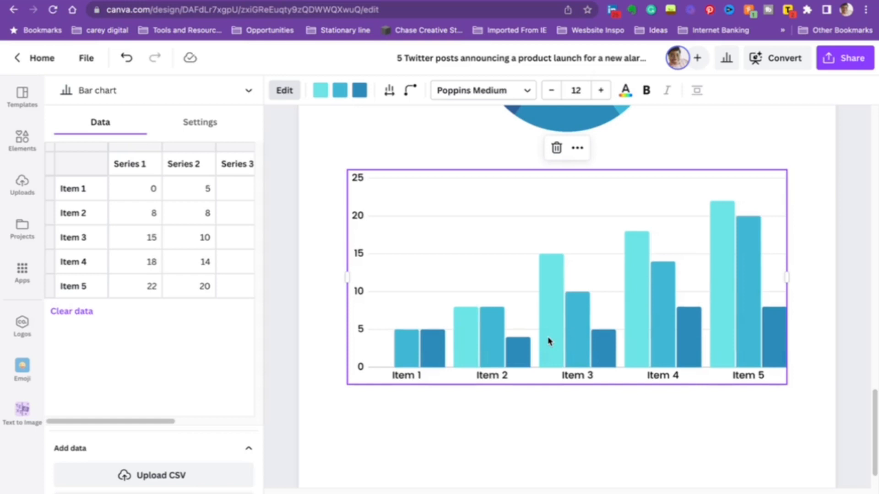
Step: Delete the bar chart and the pie chart, and return to the empty line below the table
{"action": "left_click", "coordinate": [556, 148]}
{"action": "left_click", "coordinate": [568, 184]}
{"action": "scroll", "coordinate": [477, 157], "scroll_direction": "up", "scroll_amount": 3}
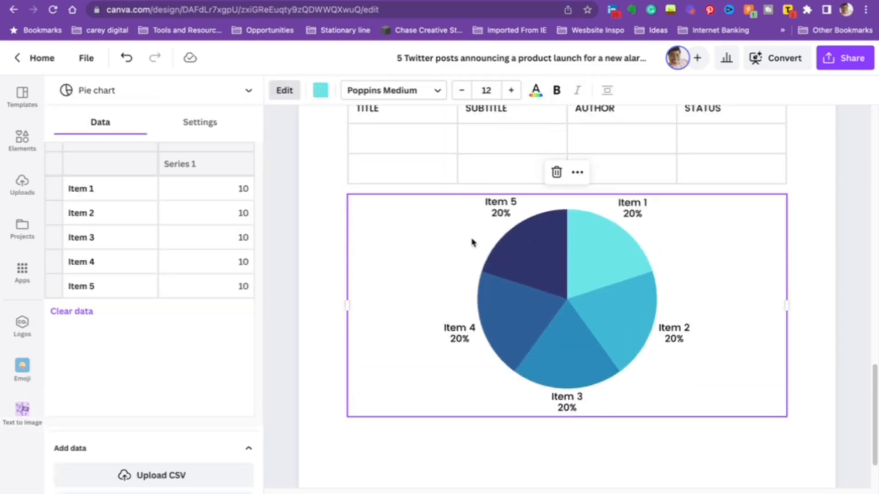
{"action": "left_click", "coordinate": [557, 172]}
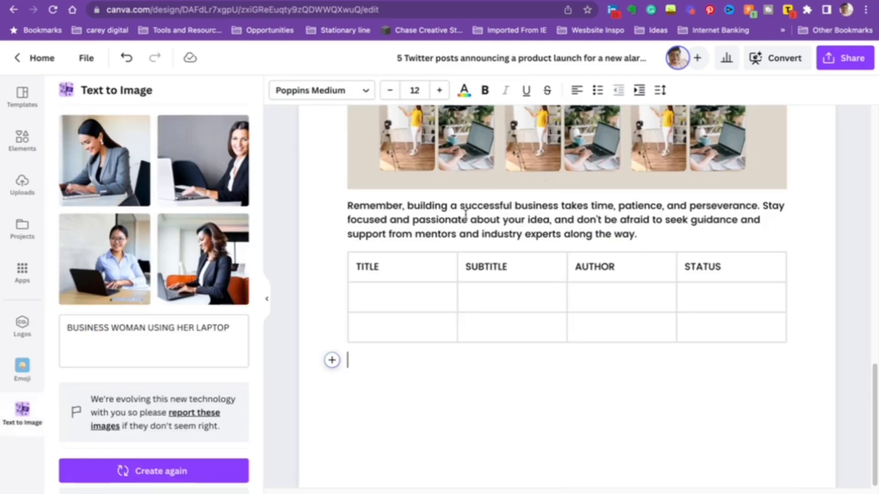
{"action": "left_click", "coordinate": [409, 361]}
Step: Review the whole blog post, including the header banner, intro, video, numbered list, photo banner and table
{"action": "scroll", "coordinate": [409, 366], "scroll_direction": "up", "scroll_amount": 12}
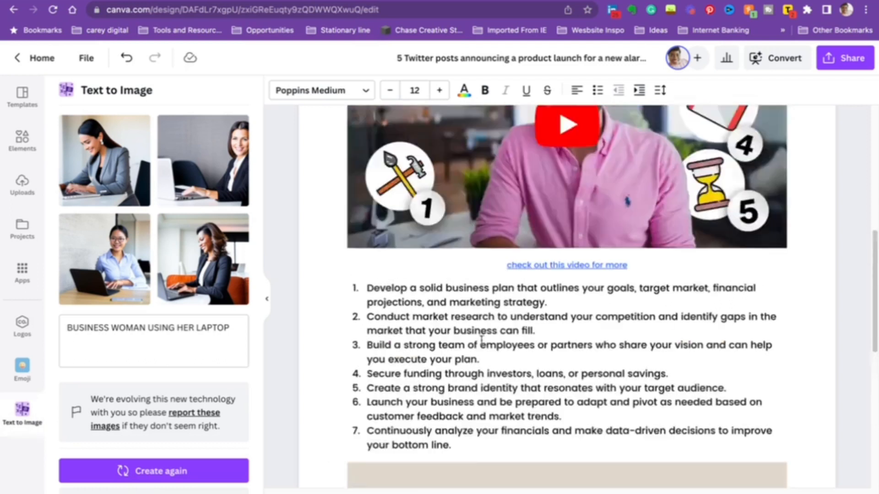
{"action": "scroll", "coordinate": [487, 325], "scroll_direction": "up", "scroll_amount": 5}
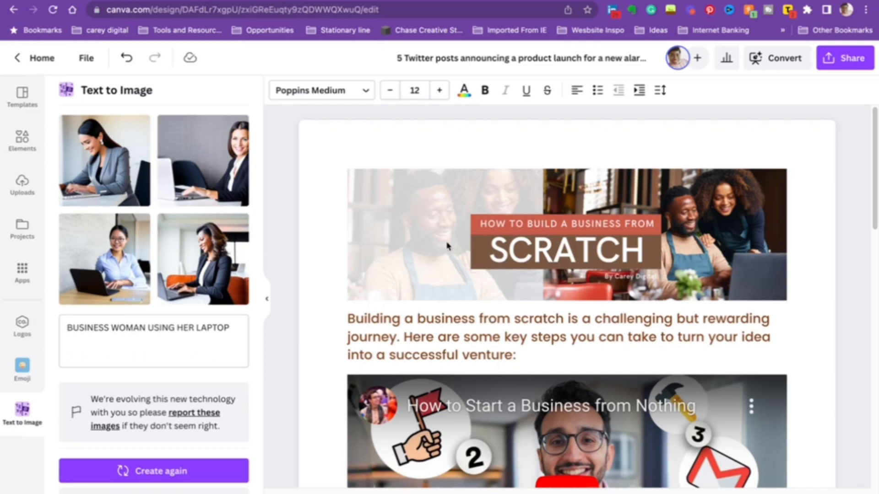
{"action": "left_click", "coordinate": [492, 227]}
{"action": "scroll", "coordinate": [493, 229], "scroll_direction": "down", "scroll_amount": 3}
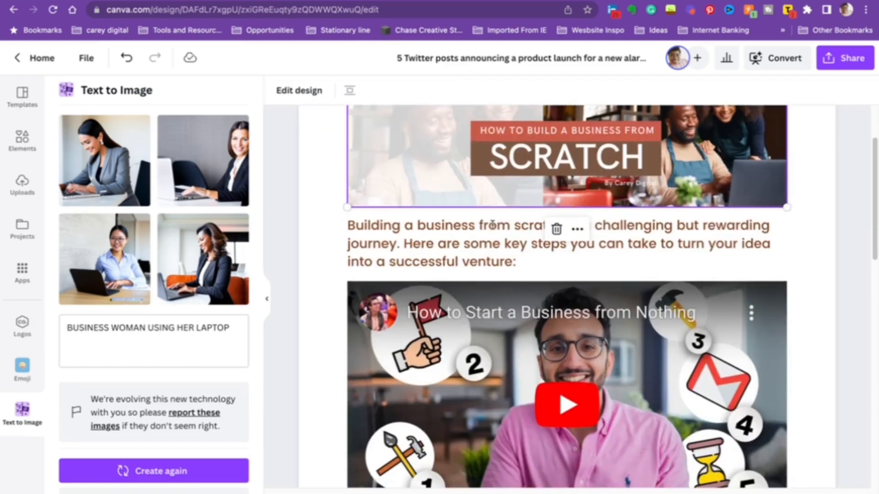
{"action": "scroll", "coordinate": [644, 203], "scroll_direction": "down", "scroll_amount": 5}
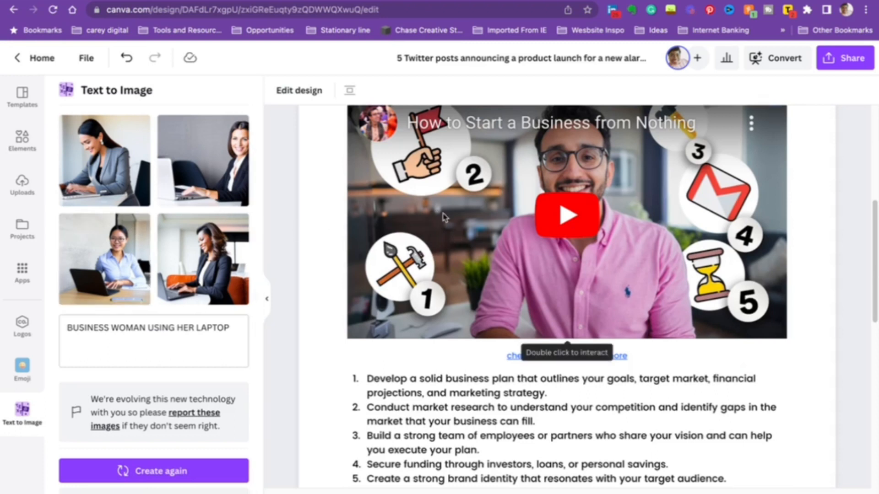
{"action": "scroll", "coordinate": [452, 221], "scroll_direction": "down", "scroll_amount": 9}
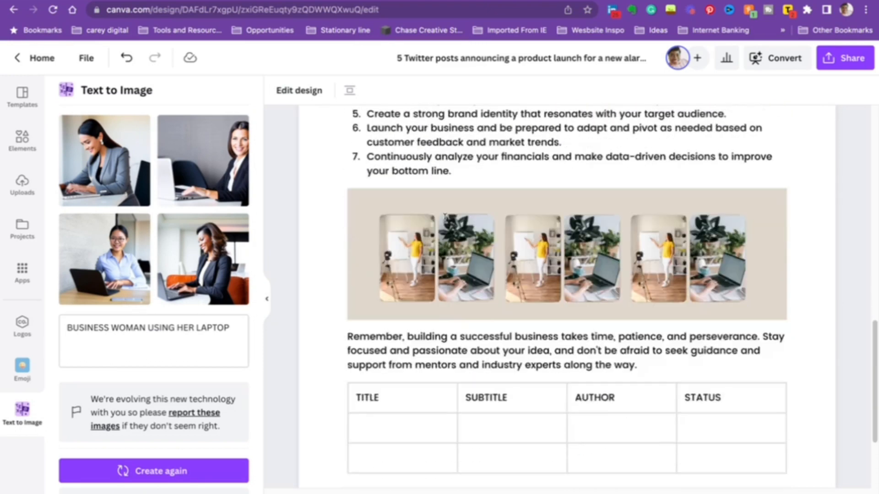
{"action": "scroll", "coordinate": [446, 221], "scroll_direction": "down", "scroll_amount": 3}
{"action": "left_click", "coordinate": [359, 341]}
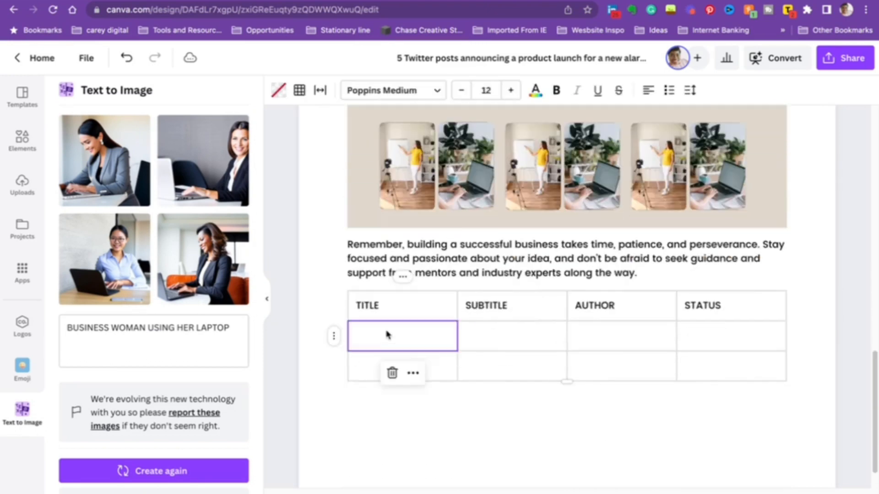
{"action": "left_click", "coordinate": [414, 389]}
{"action": "scroll", "coordinate": [519, 356], "scroll_direction": "down", "scroll_amount": 1}
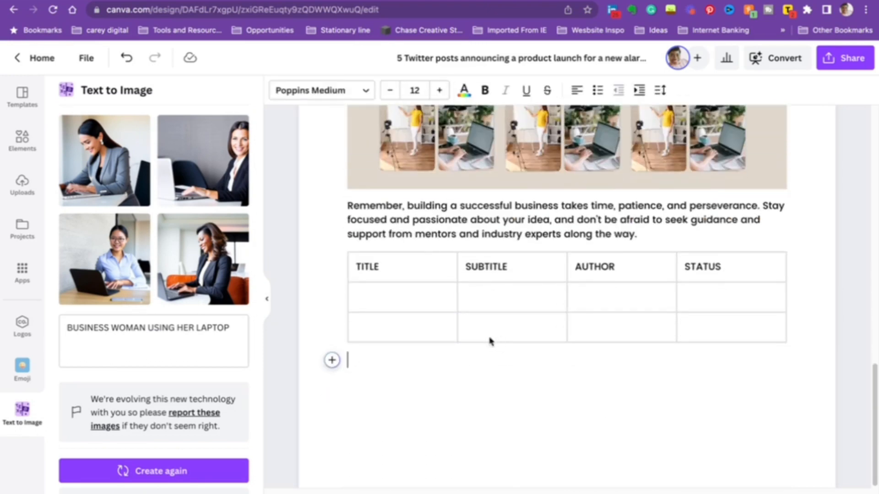
{"action": "scroll", "coordinate": [509, 356], "scroll_direction": "up", "scroll_amount": 9}
{"action": "scroll", "coordinate": [499, 309], "scroll_direction": "up", "scroll_amount": 5}
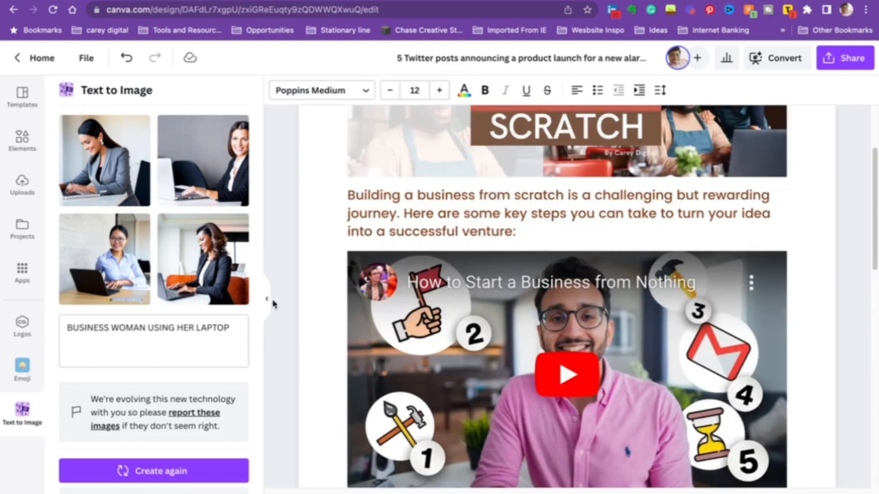
Step: Collapse the image generator beside the document to give the page more room
{"action": "left_click", "coordinate": [269, 299]}
{"action": "scroll", "coordinate": [658, 199], "scroll_direction": "up", "scroll_amount": 1}
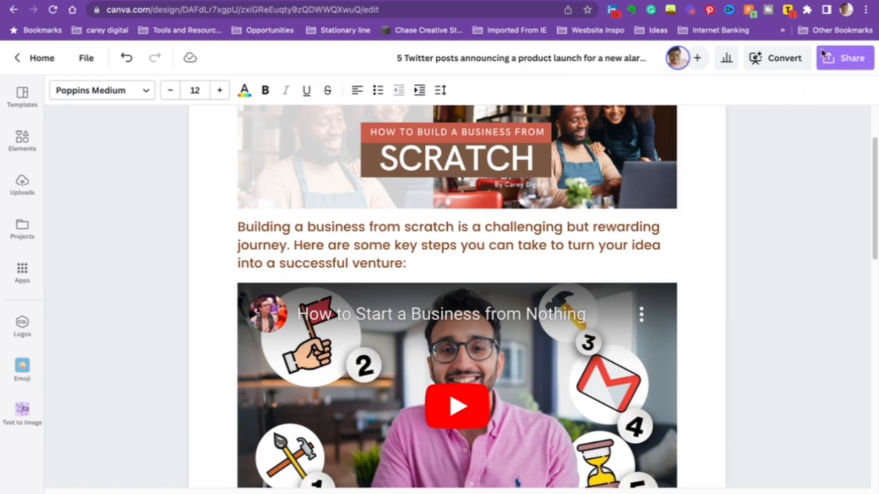
Step: Open the design's sharing options, view the collaboration link's access levels, and activate the field for adding people
{"action": "left_click", "coordinate": [852, 61]}
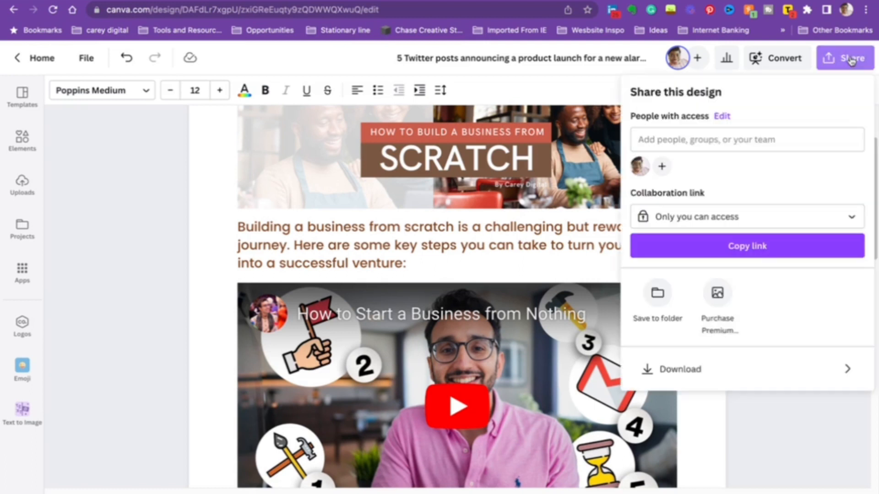
{"action": "left_click", "coordinate": [694, 220]}
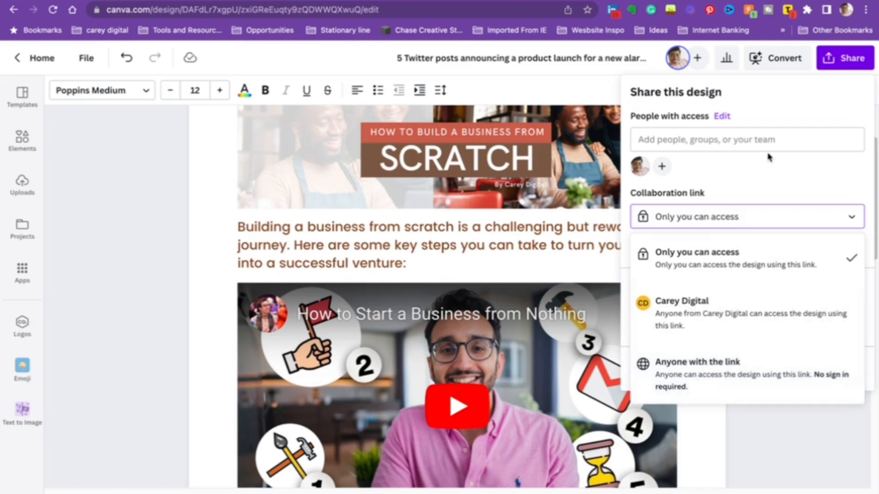
{"action": "left_click", "coordinate": [737, 136]}
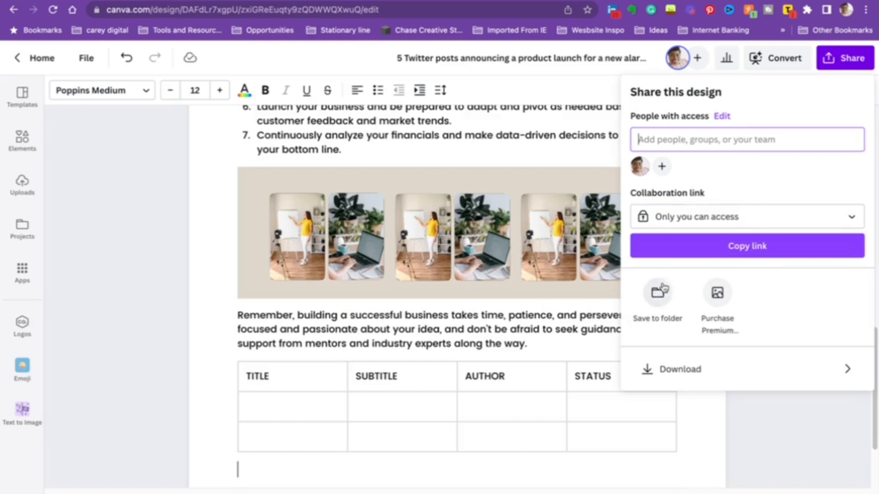
Step: Download the document as a PDF Standard file in A4 size and save it to the Desktop
{"action": "left_click", "coordinate": [836, 367]}
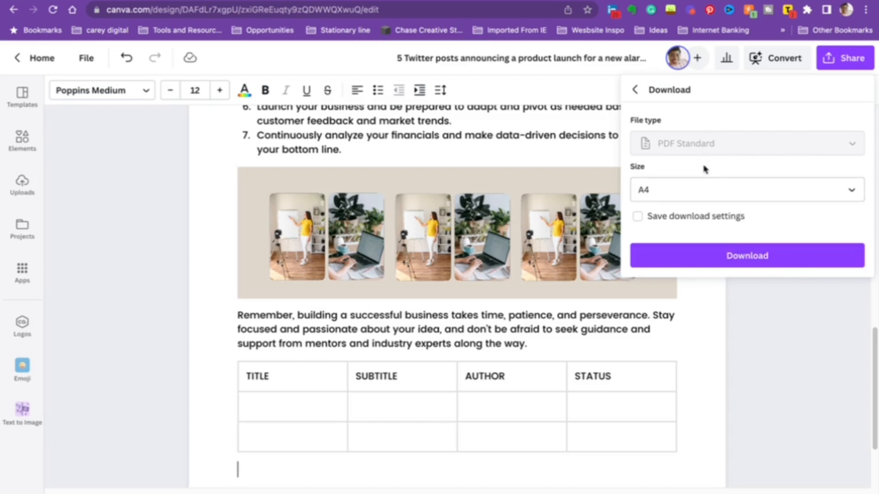
{"action": "left_click", "coordinate": [702, 194]}
{"action": "left_click", "coordinate": [702, 194]}
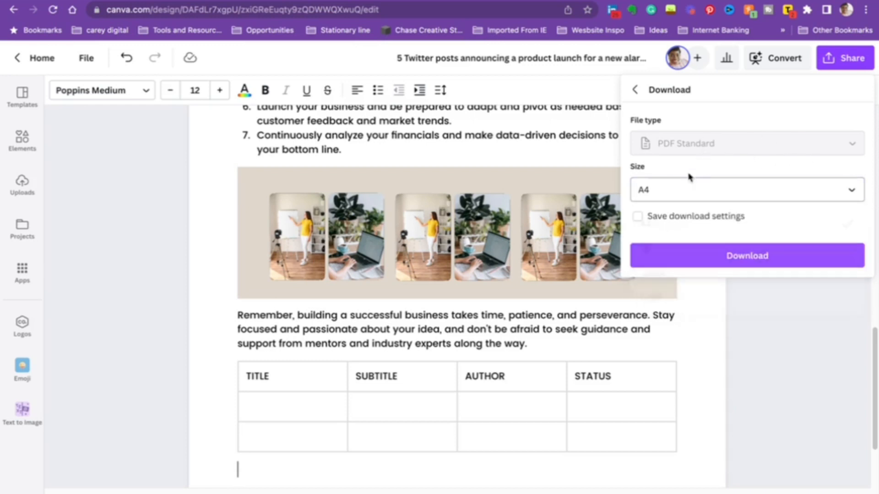
{"action": "left_click", "coordinate": [730, 255]}
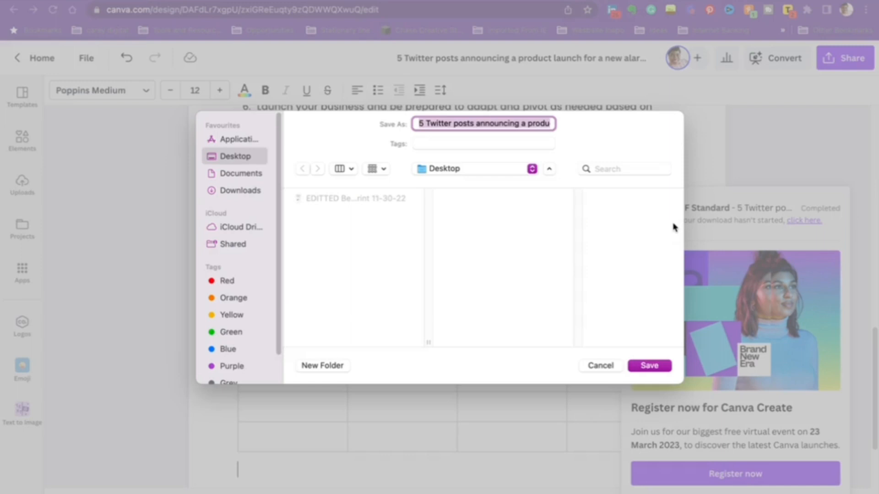
{"action": "left_click", "coordinate": [648, 365]}
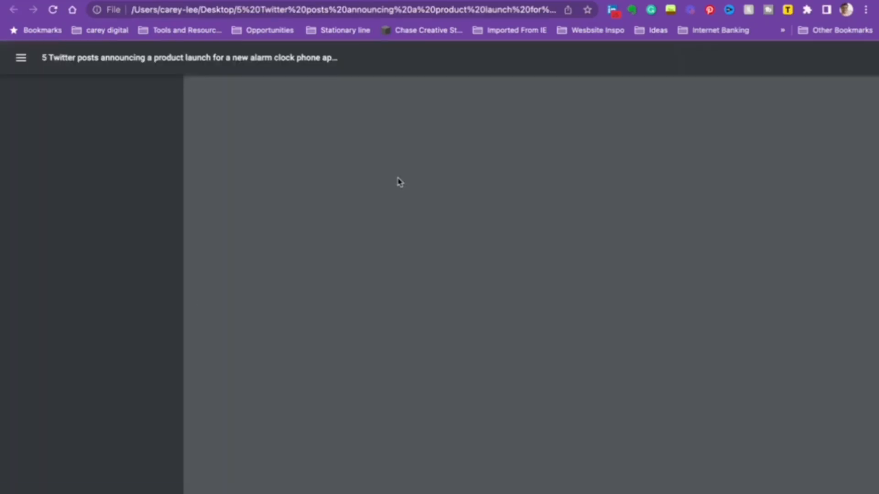
Step: Check both pages of the exported PDF and test the "check out this video for more" link
{"action": "scroll", "coordinate": [569, 298], "scroll_direction": "down", "scroll_amount": 3}
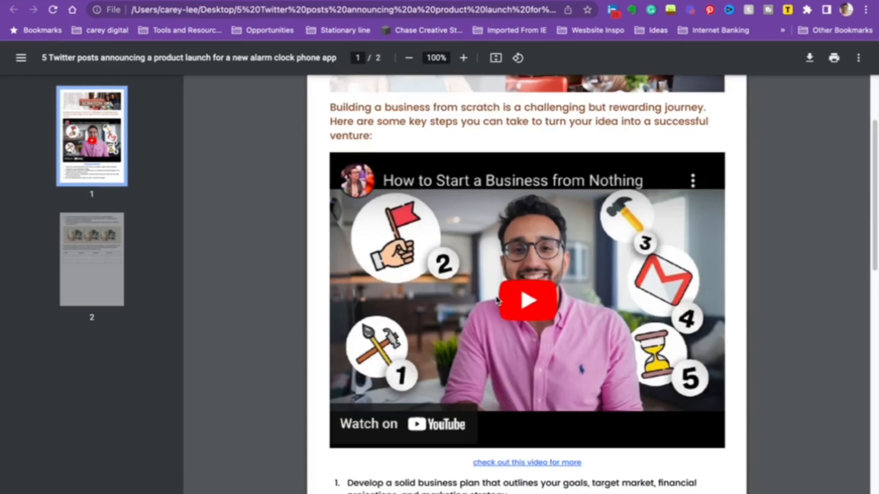
{"action": "scroll", "coordinate": [600, 290], "scroll_direction": "down", "scroll_amount": 2}
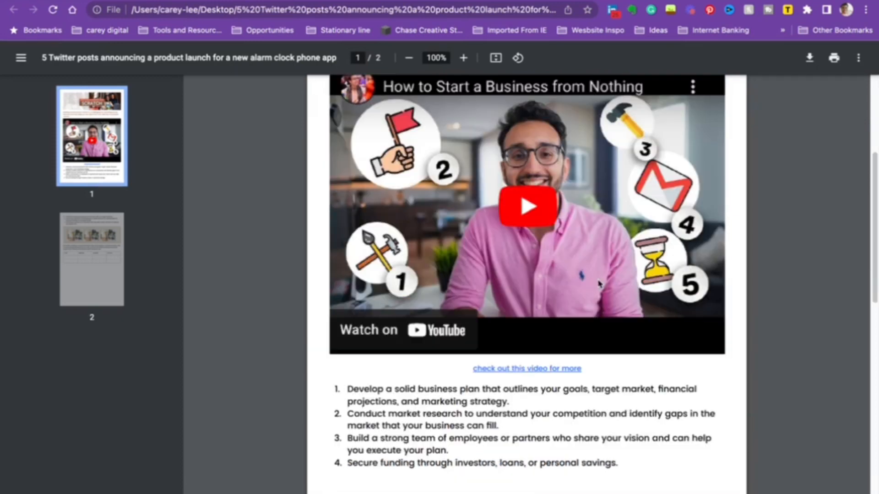
{"action": "scroll", "coordinate": [583, 266], "scroll_direction": "up", "scroll_amount": 4}
{"action": "scroll", "coordinate": [545, 274], "scroll_direction": "down", "scroll_amount": 12}
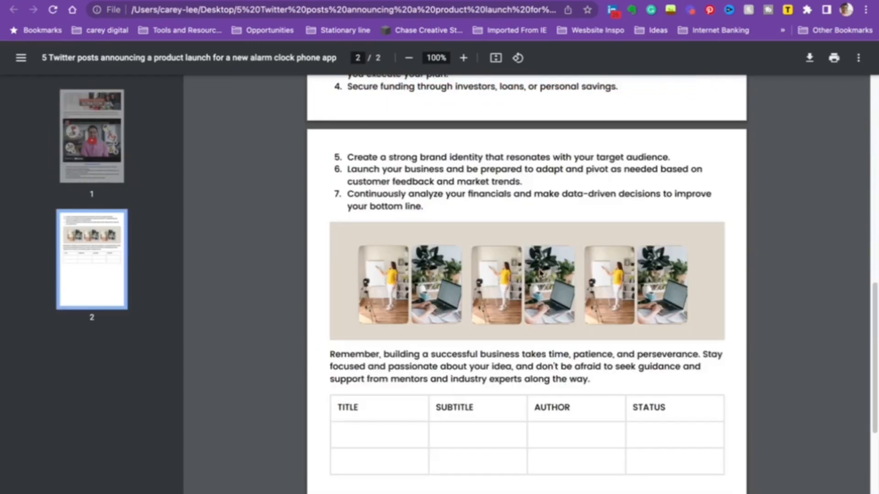
{"action": "scroll", "coordinate": [543, 240], "scroll_direction": "up", "scroll_amount": 4}
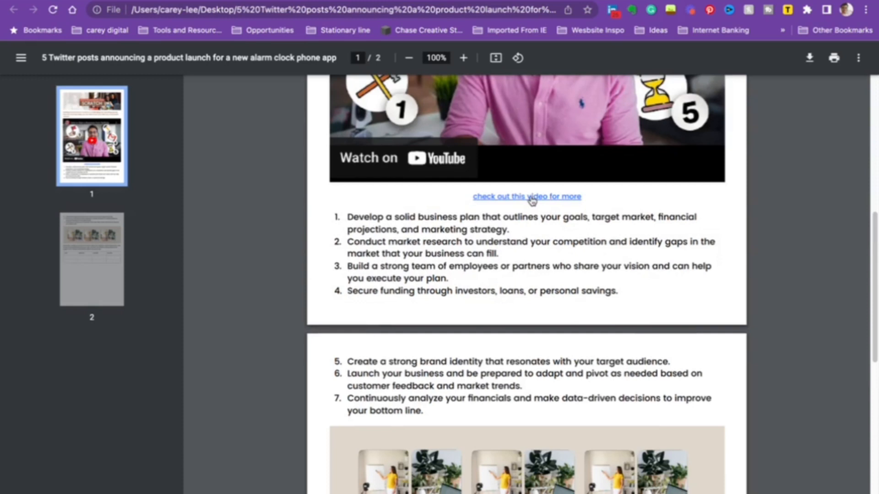
{"action": "left_click", "coordinate": [531, 198]}
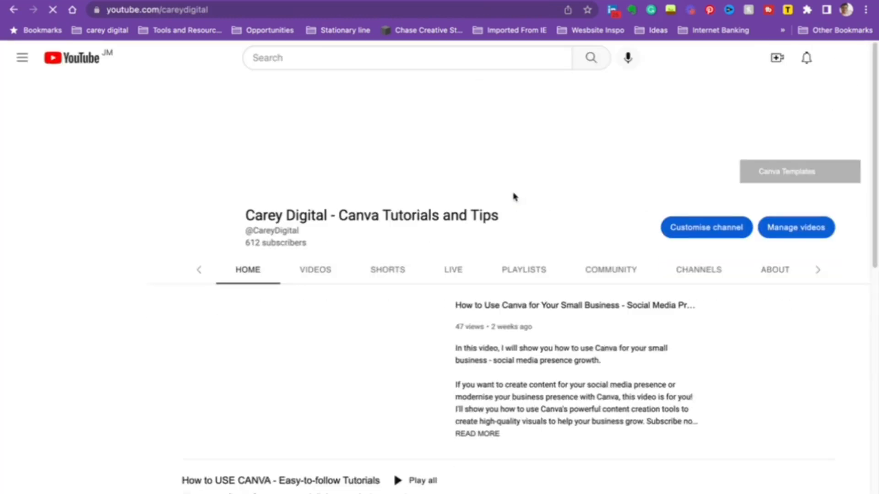
Step: Return to the blog post in Canva and dismiss the download notification
{"action": "left_click", "coordinate": [196, 435]}
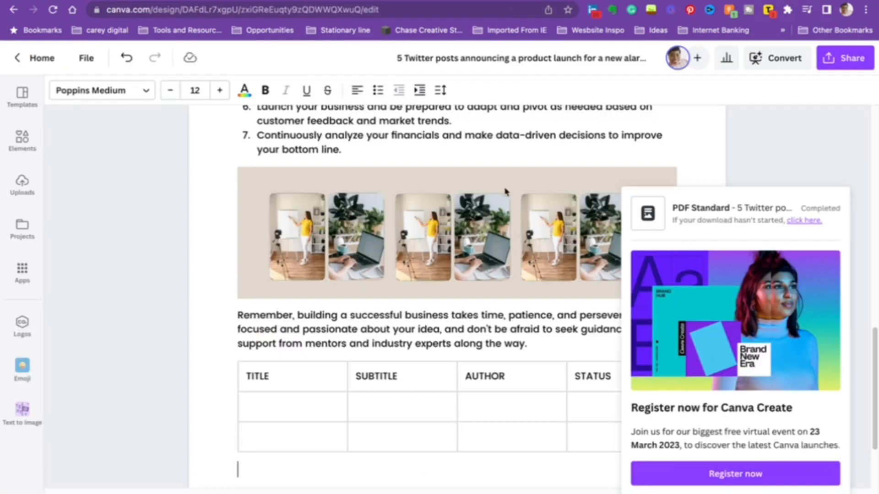
{"action": "scroll", "coordinate": [439, 256], "scroll_direction": "down", "scroll_amount": 2}
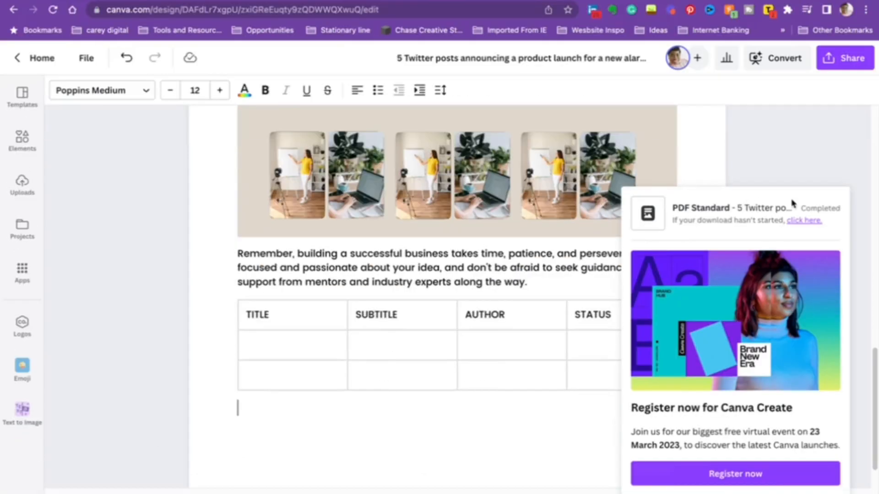
{"action": "left_click", "coordinate": [808, 144]}
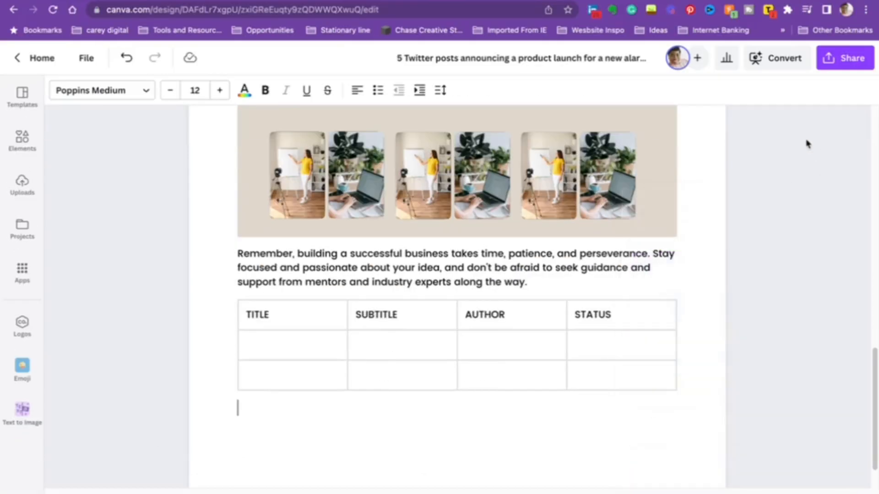
Step: Examine the document's Insights for Overview, Views, Engagement and Collaboration, and close them
{"action": "left_click", "coordinate": [727, 63]}
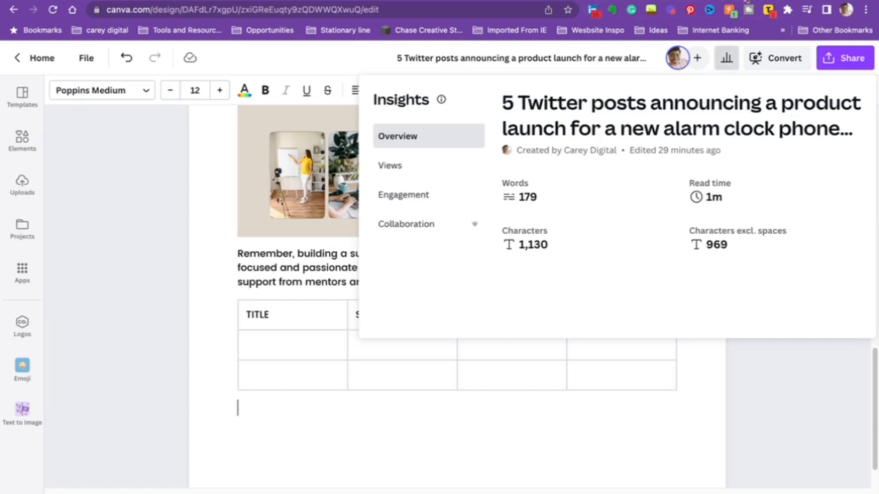
{"action": "left_click", "coordinate": [412, 172]}
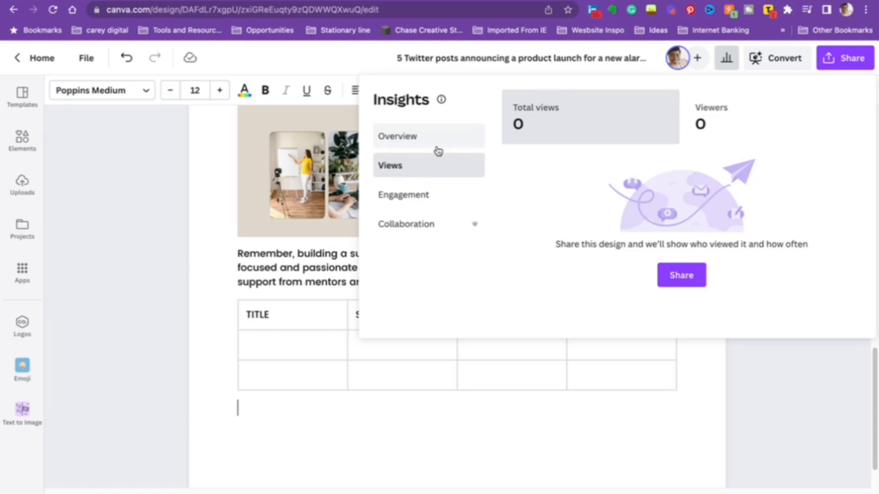
{"action": "left_click", "coordinate": [422, 193]}
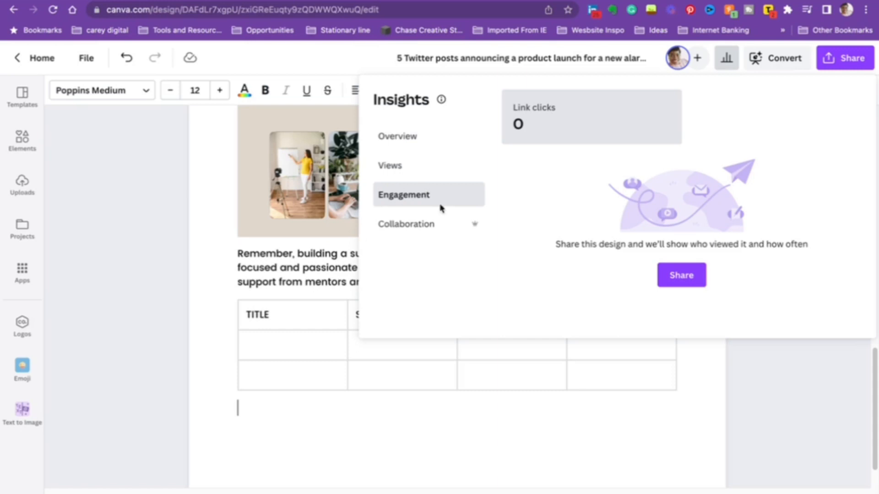
{"action": "left_click", "coordinate": [434, 234]}
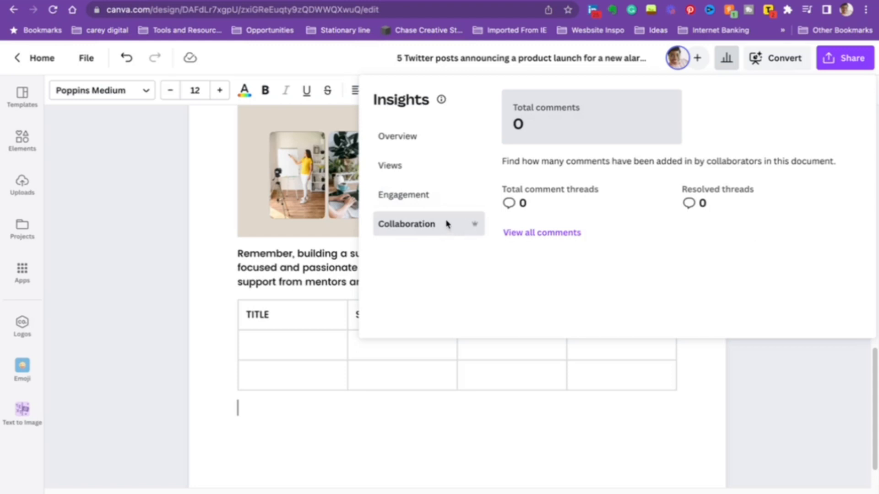
{"action": "left_click", "coordinate": [204, 259]}
Step: Look over the post's header banner, video and numbered list, and select the header banner
{"action": "scroll", "coordinate": [448, 242], "scroll_direction": "up", "scroll_amount": 1}
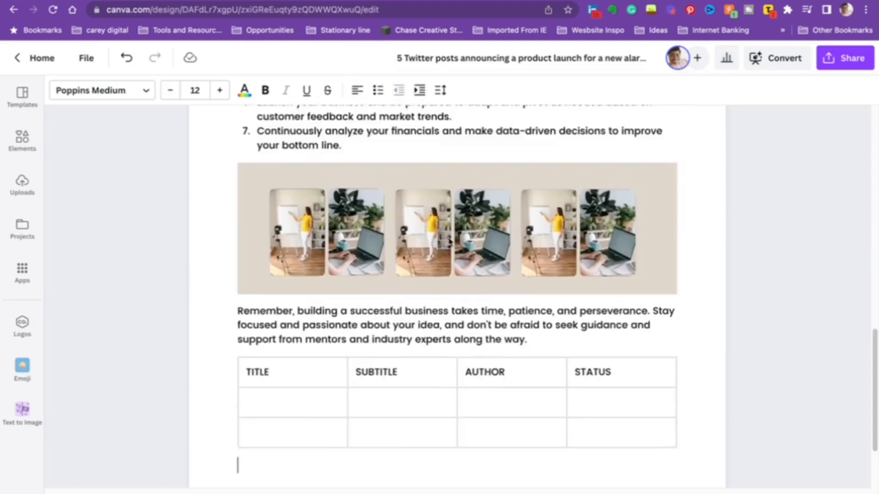
{"action": "scroll", "coordinate": [449, 242], "scroll_direction": "up", "scroll_amount": 20}
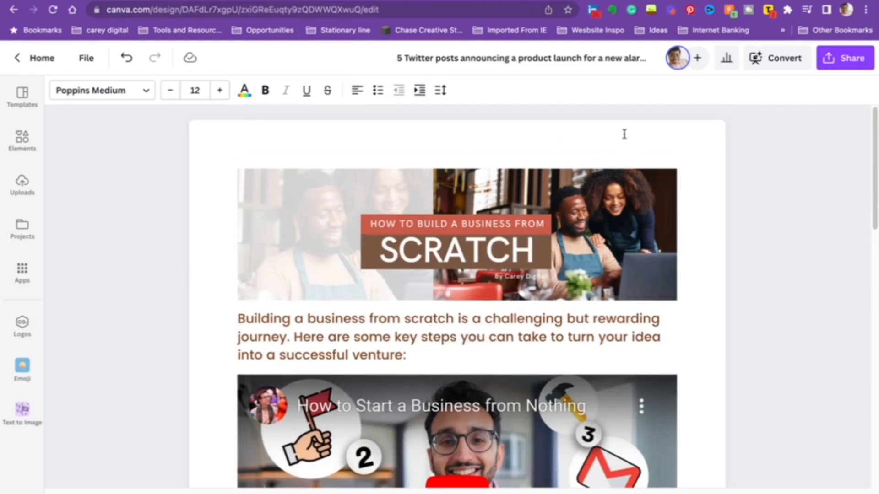
{"action": "left_click", "coordinate": [625, 134]}
{"action": "scroll", "coordinate": [197, 410], "scroll_direction": "down", "scroll_amount": 7}
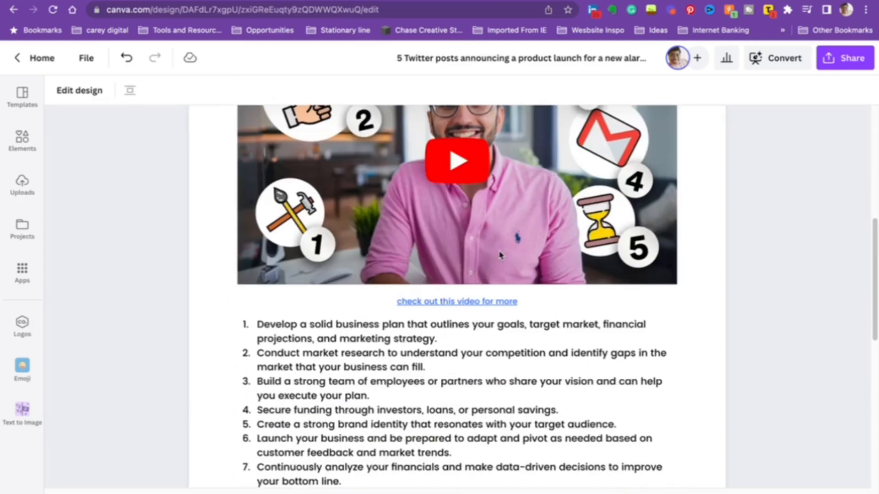
{"action": "scroll", "coordinate": [714, 179], "scroll_direction": "down", "scroll_amount": 1}
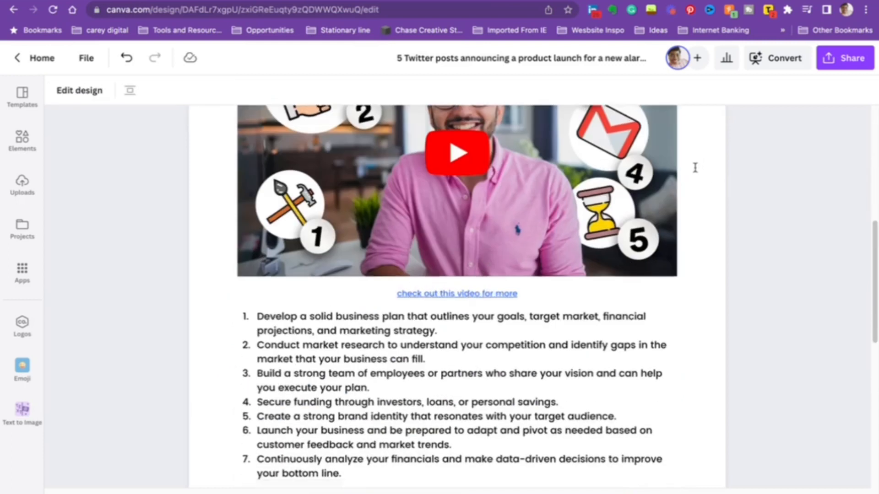
{"action": "scroll", "coordinate": [694, 167], "scroll_direction": "down", "scroll_amount": 3}
{"action": "scroll", "coordinate": [702, 180], "scroll_direction": "up", "scroll_amount": 10}
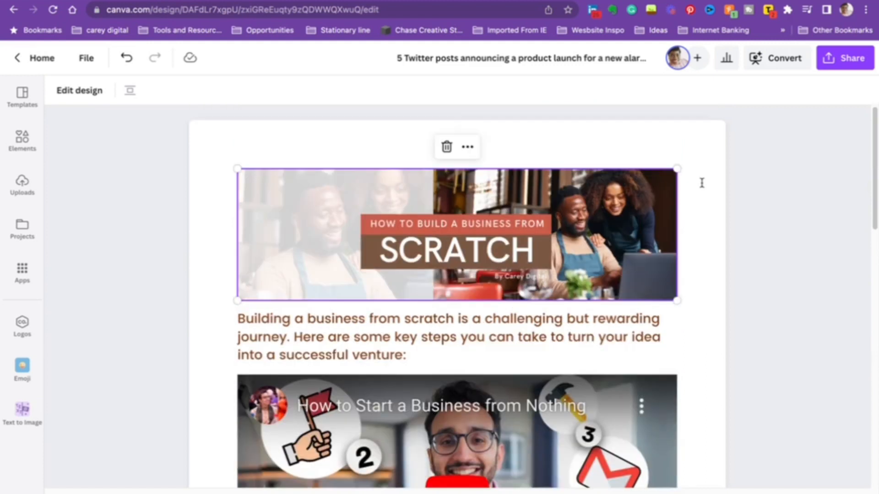
Step: Preview the document converted to a presentation, including the lavender and blue template style, and leave without creating it
{"action": "left_click", "coordinate": [767, 60]}
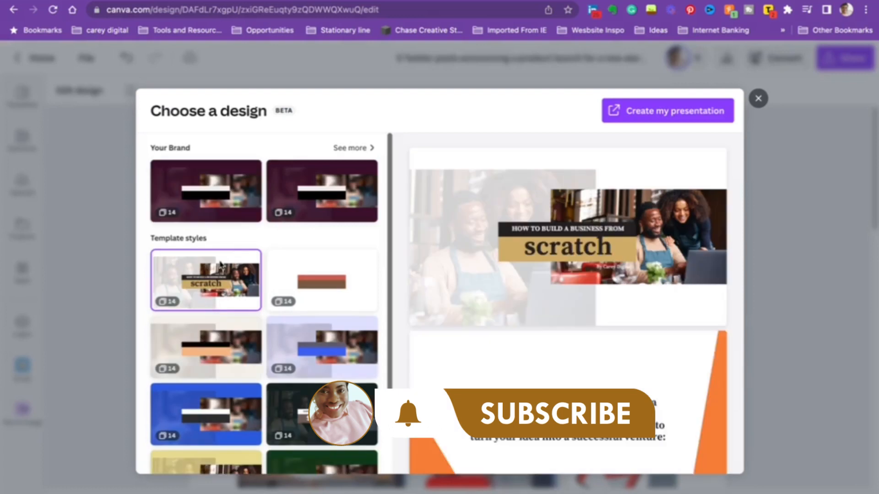
{"action": "scroll", "coordinate": [326, 276], "scroll_direction": "down", "scroll_amount": 1}
{"action": "scroll", "coordinate": [548, 238], "scroll_direction": "down", "scroll_amount": 15}
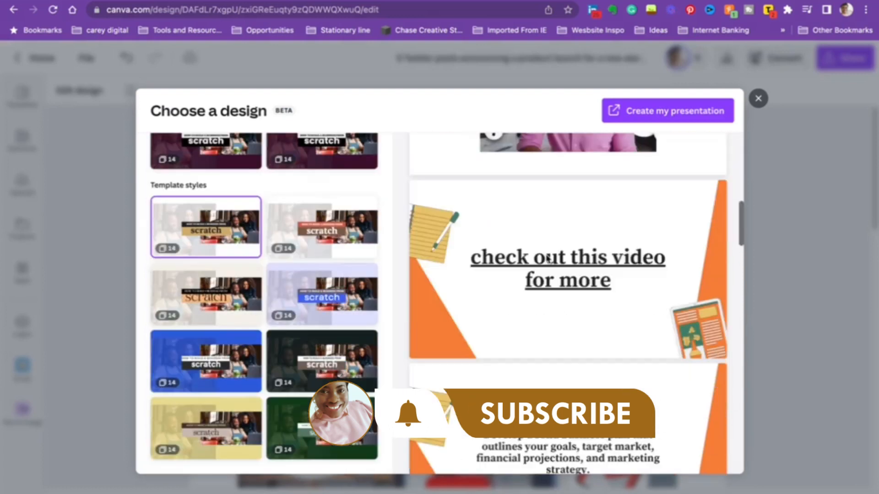
{"action": "scroll", "coordinate": [548, 236], "scroll_direction": "down", "scroll_amount": 5}
{"action": "left_click", "coordinate": [330, 294]}
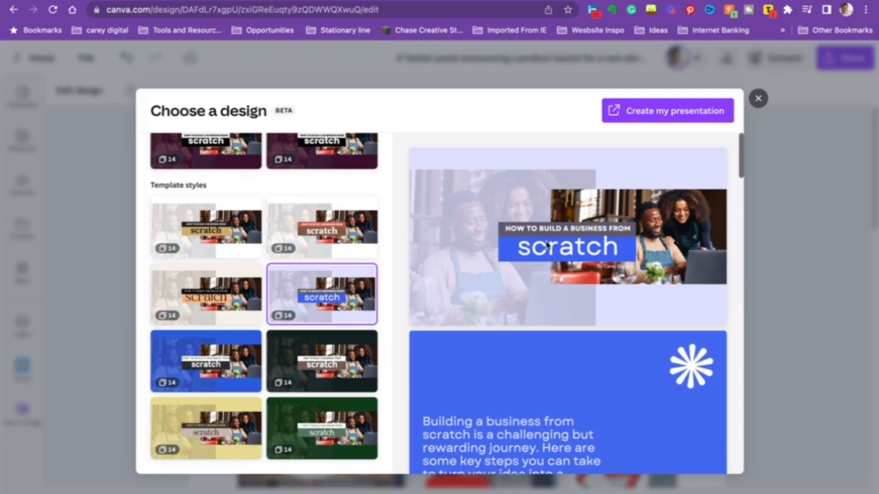
{"action": "scroll", "coordinate": [515, 225], "scroll_direction": "down", "scroll_amount": 5}
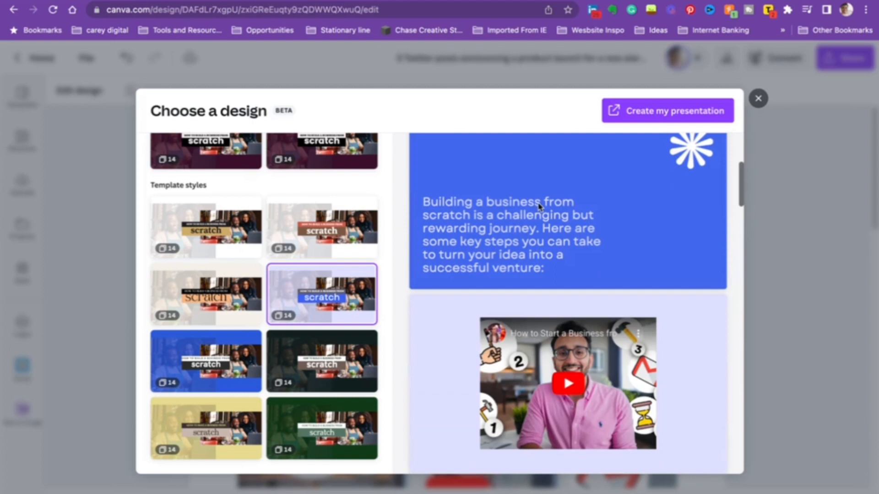
{"action": "scroll", "coordinate": [539, 206], "scroll_direction": "down", "scroll_amount": 15}
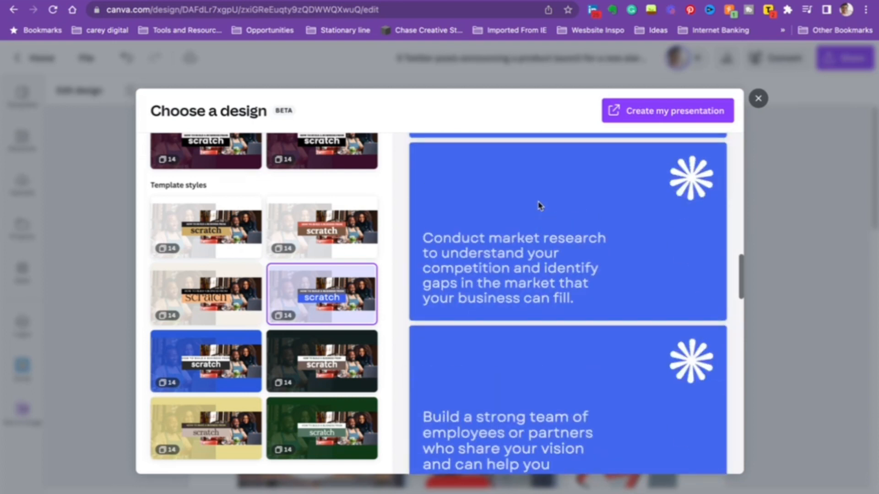
{"action": "left_click", "coordinate": [758, 98]}
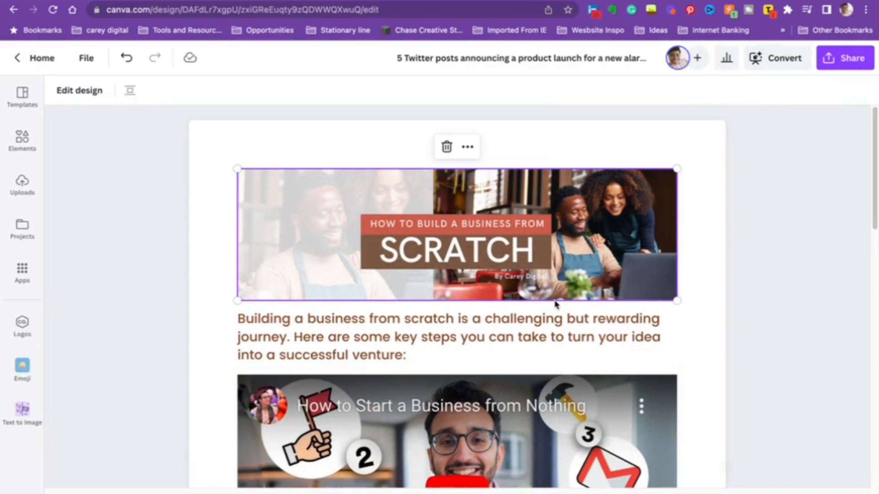
Step: Review the finished post from the video down to the table and return to the header banner
{"action": "scroll", "coordinate": [556, 288], "scroll_direction": "down", "scroll_amount": 5}
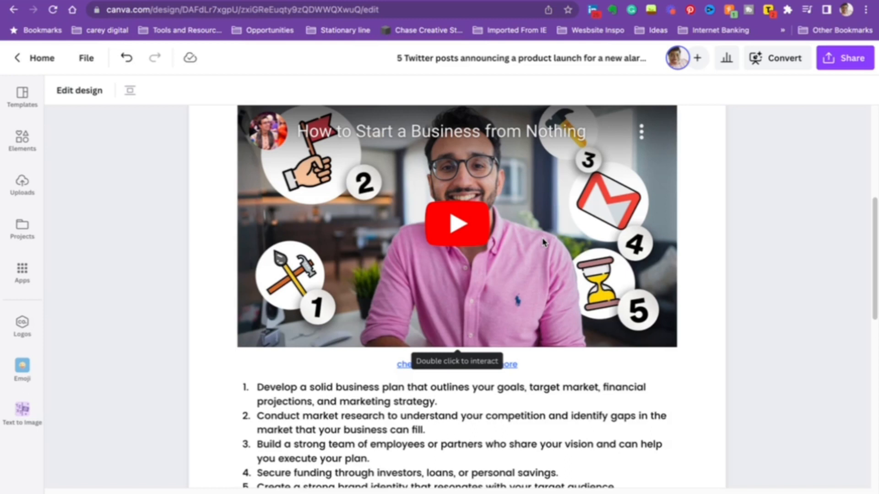
{"action": "scroll", "coordinate": [484, 247], "scroll_direction": "down", "scroll_amount": 6}
{"action": "scroll", "coordinate": [483, 287], "scroll_direction": "down", "scroll_amount": 5}
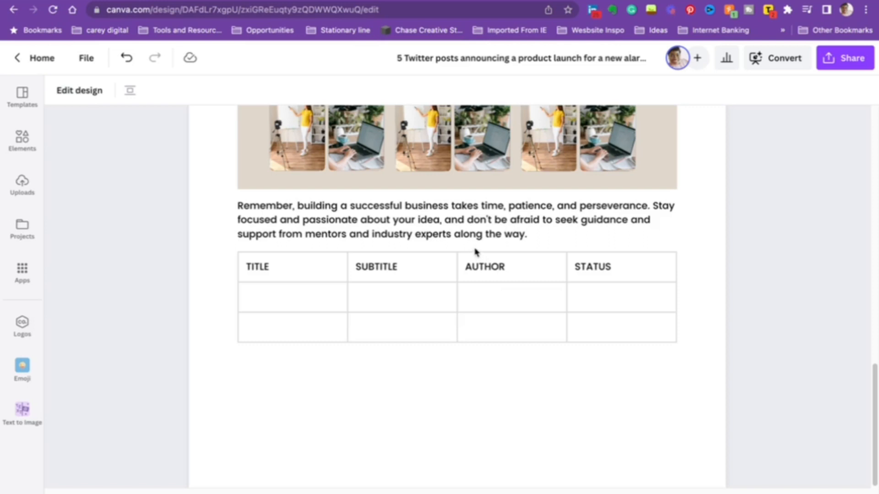
{"action": "scroll", "coordinate": [476, 255], "scroll_direction": "up", "scroll_amount": 12}
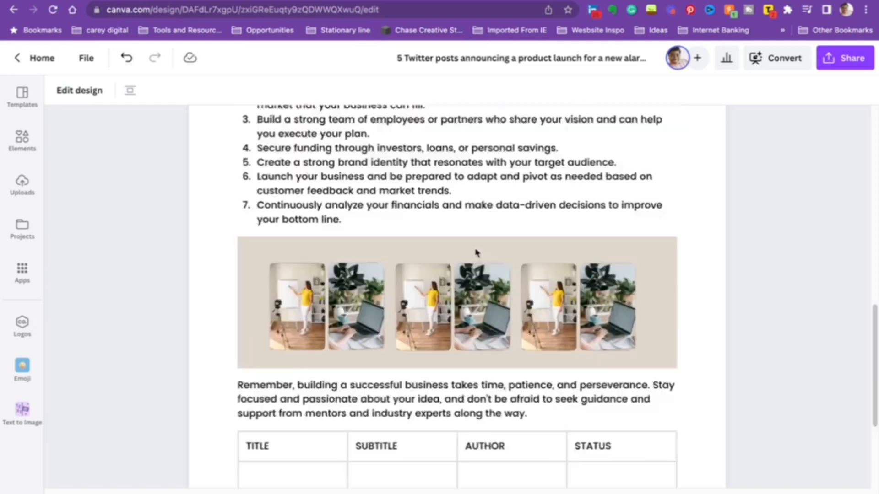
{"action": "scroll", "coordinate": [476, 262], "scroll_direction": "up", "scroll_amount": 5}
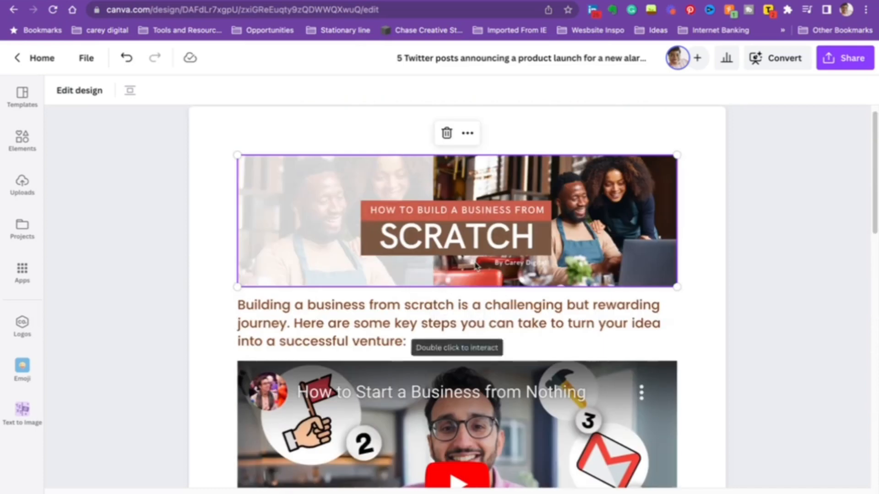